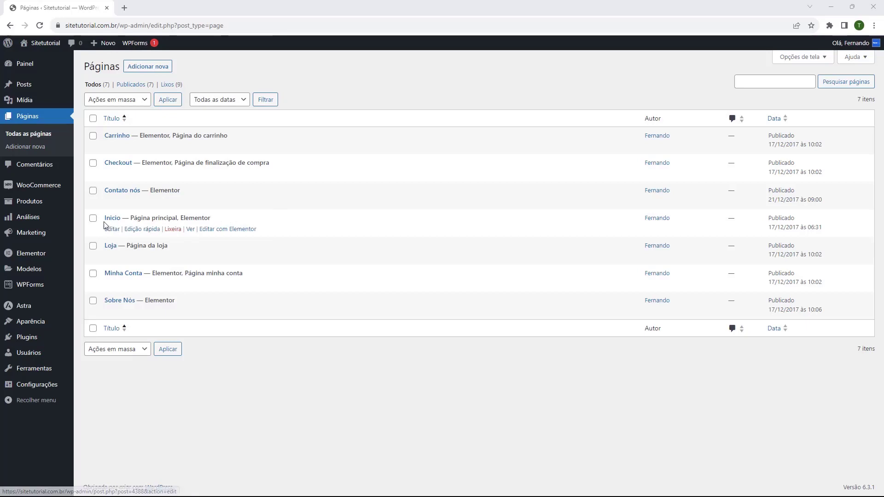
# Step: Open the Inicio page from the pages list in the Elementor editor
pyautogui.moveTo(132, 219); pyautogui.dragTo(177, 218)
pyautogui.click(165, 220)
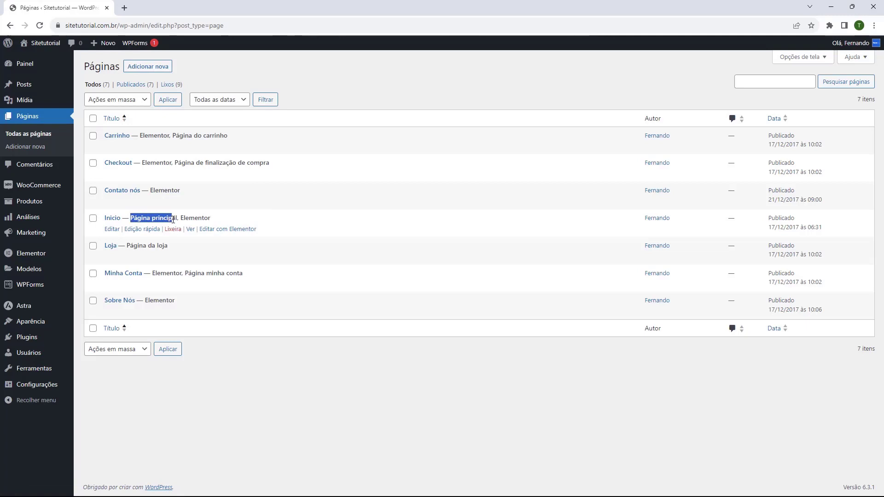
pyautogui.click(182, 219)
pyautogui.moveTo(206, 219); pyautogui.dragTo(211, 219)
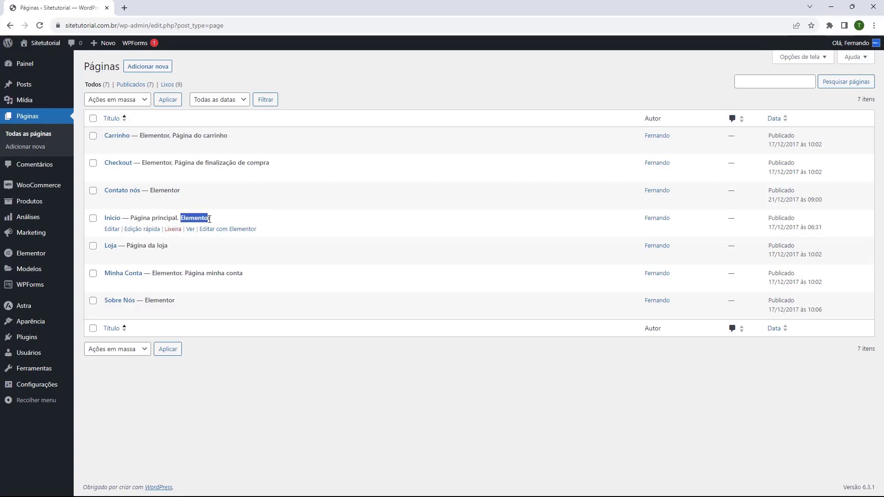
pyautogui.click(171, 217)
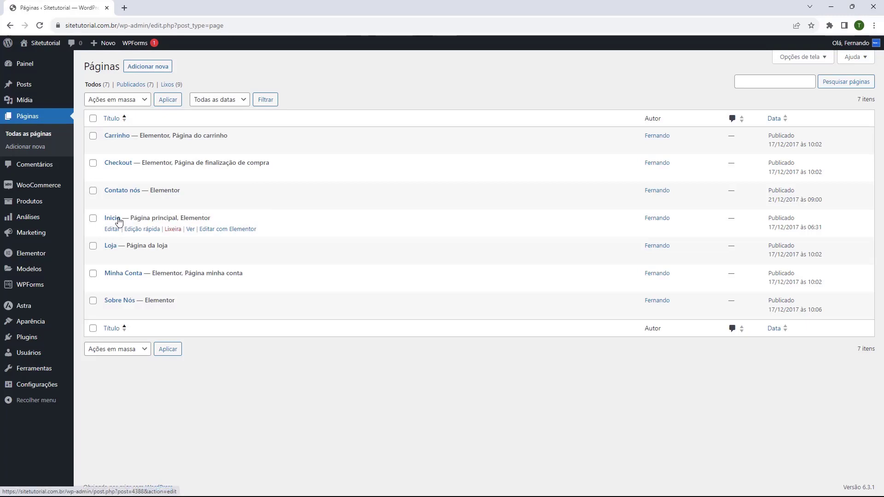
pyautogui.click(208, 234)
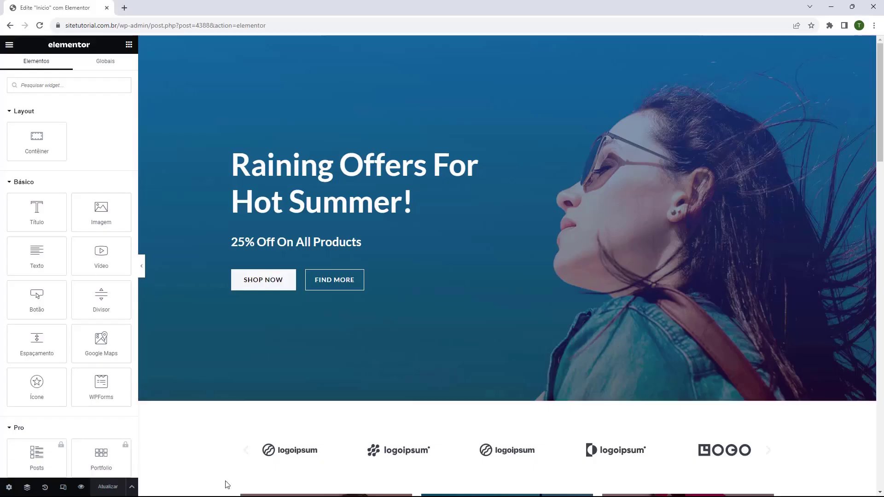
pyautogui.rightClick(246, 355)
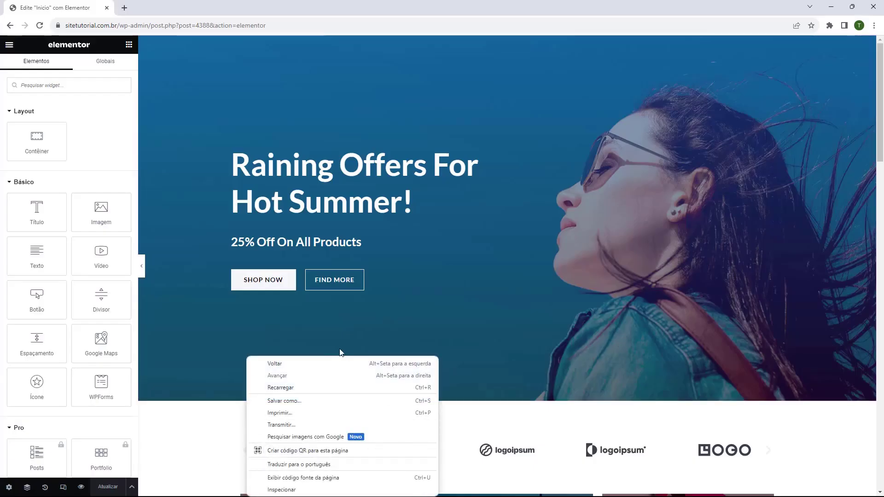
pyautogui.click(244, 348)
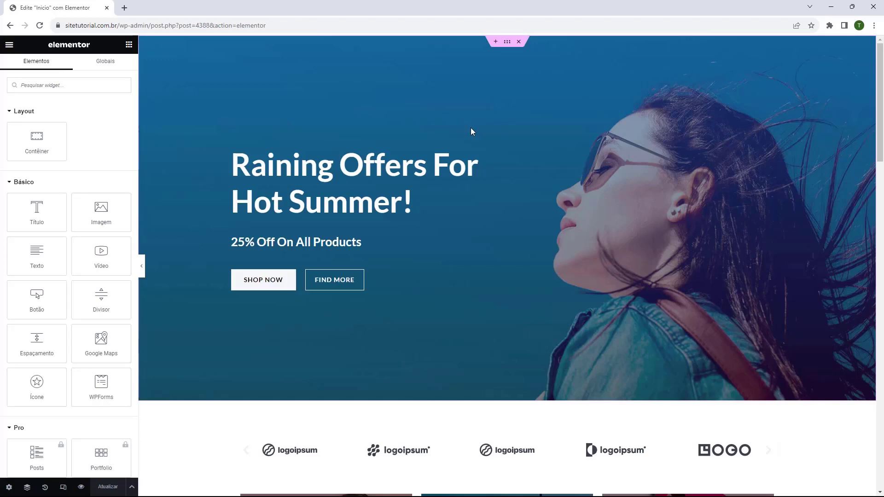
# Step: Look through the home page's sections, from the hero banner and promotional cards to the featured products and footer
pyautogui.scroll(-10, 446, 129)
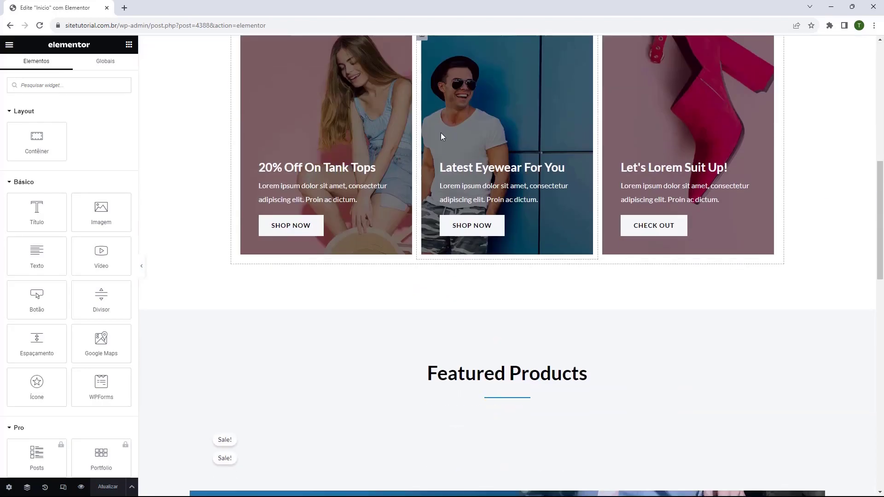
pyautogui.scroll(10, 441, 132)
pyautogui.scroll(-12, 387, 132)
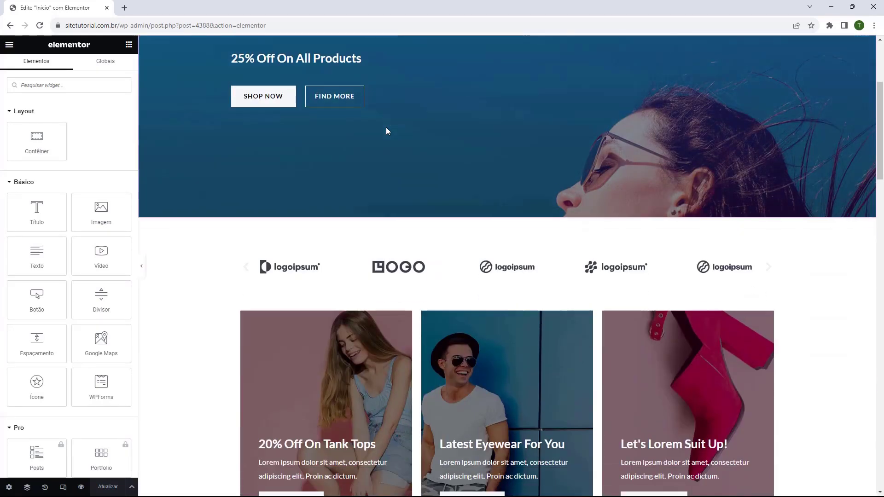
pyautogui.scroll(-15, 387, 131)
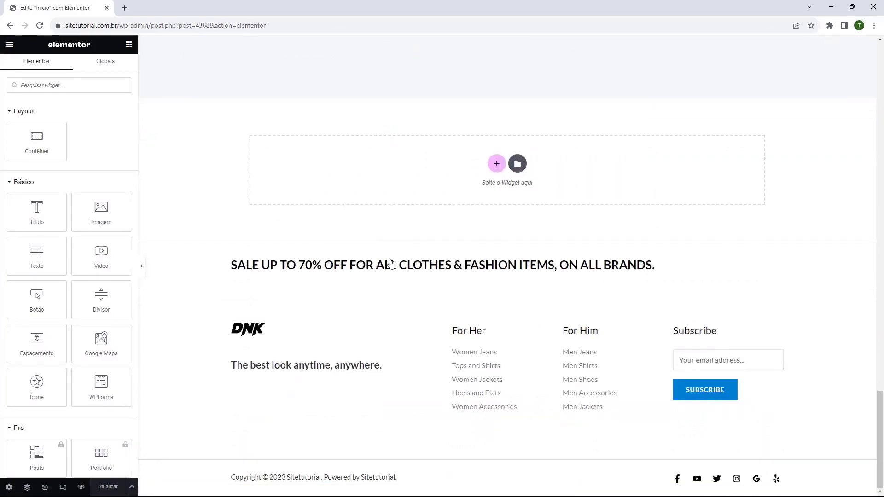
pyautogui.scroll(20, 390, 263)
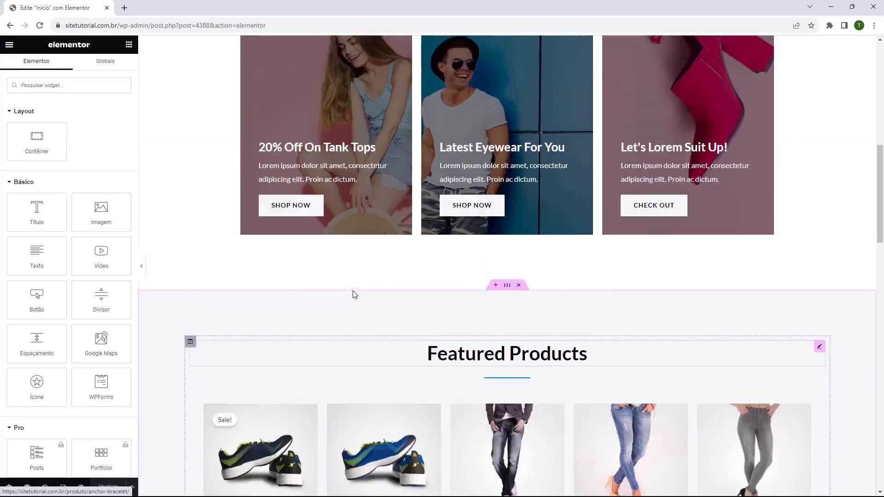
pyautogui.scroll(10, 354, 295)
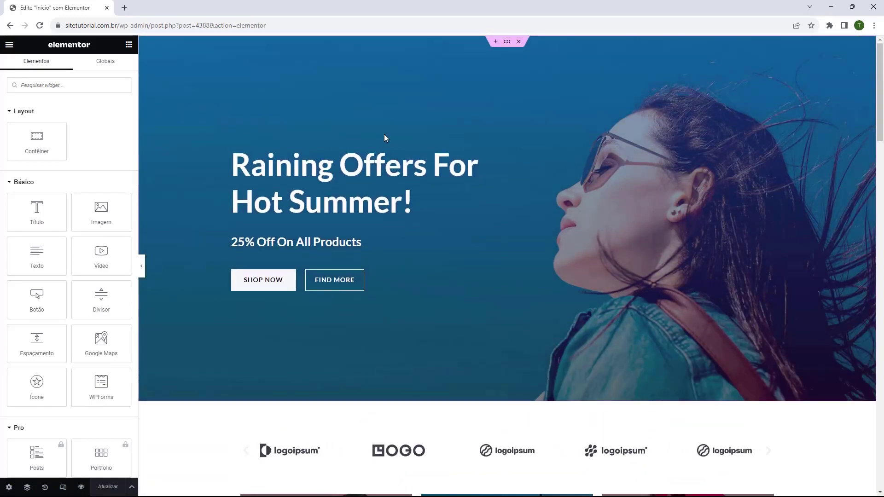
pyautogui.scroll(-10, 384, 135)
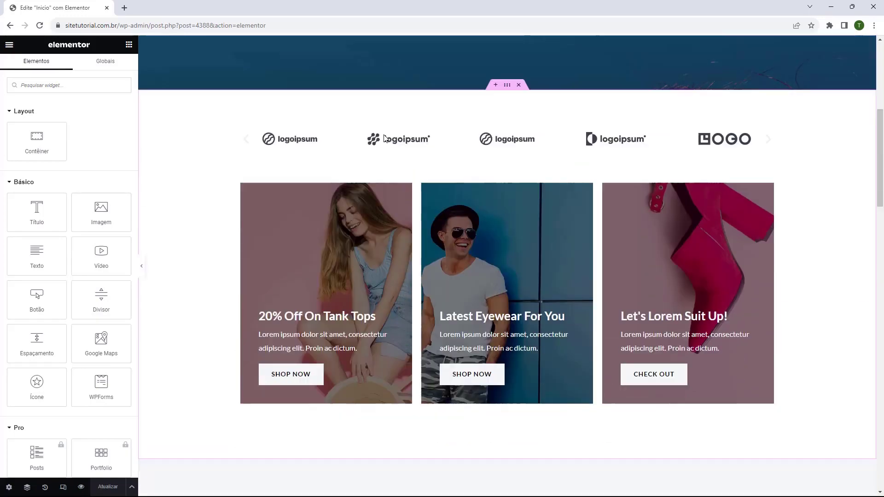
pyautogui.scroll(-3, 383, 138)
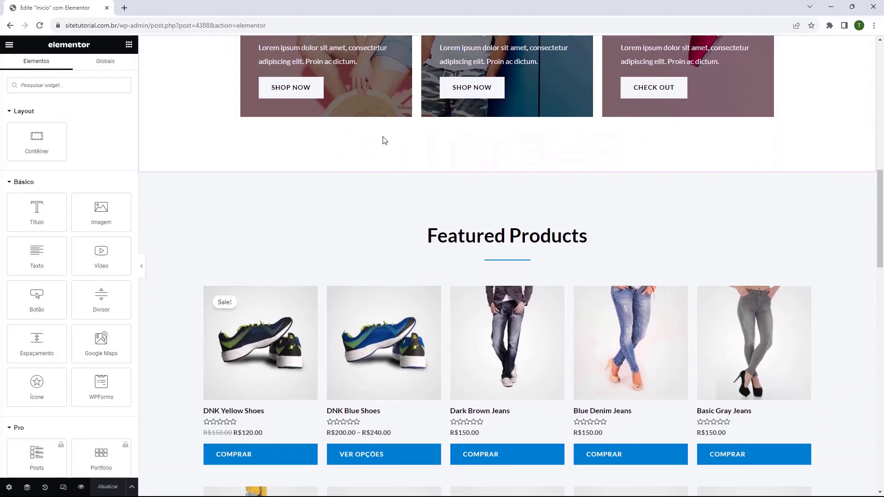
pyautogui.scroll(4, 384, 140)
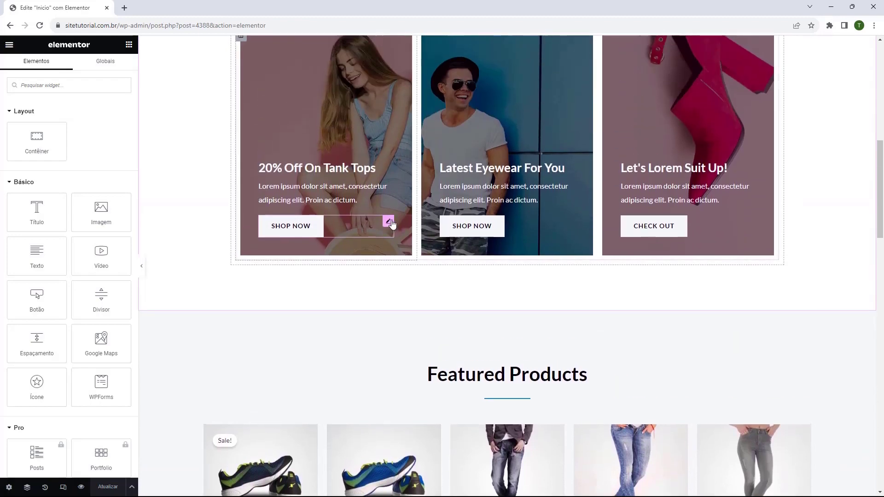
pyautogui.scroll(-9, 405, 175)
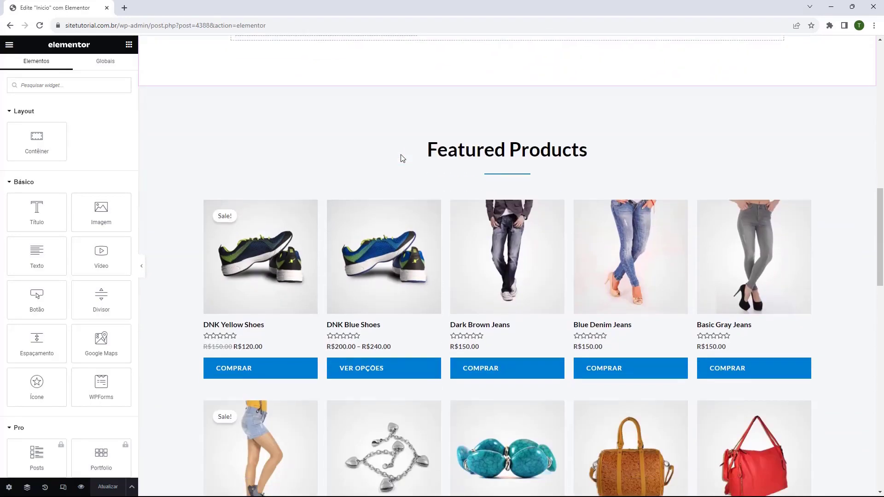
pyautogui.scroll(-17, 400, 156)
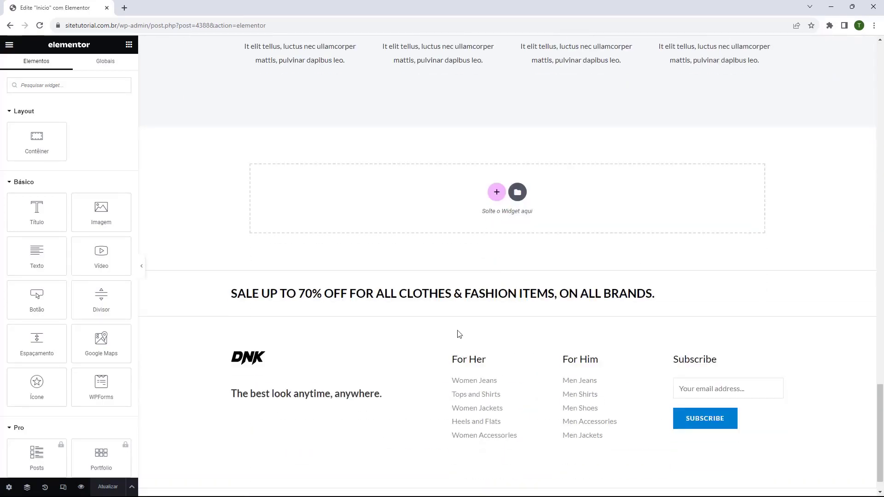
pyautogui.scroll(5, 341, 253)
pyautogui.scroll(20, 341, 253)
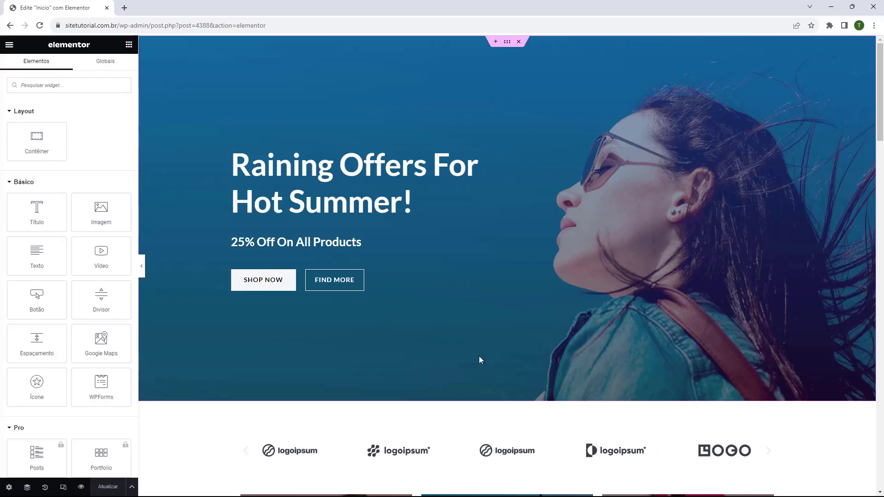
# Step: Open the hero banner section for editing and examine its layout, background, background overlay and shape divider options
pyautogui.click(507, 47)
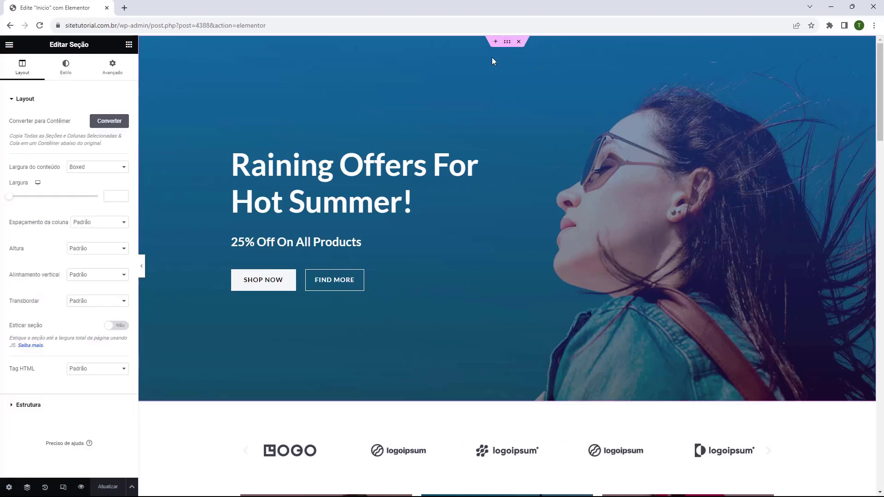
pyautogui.click(63, 75)
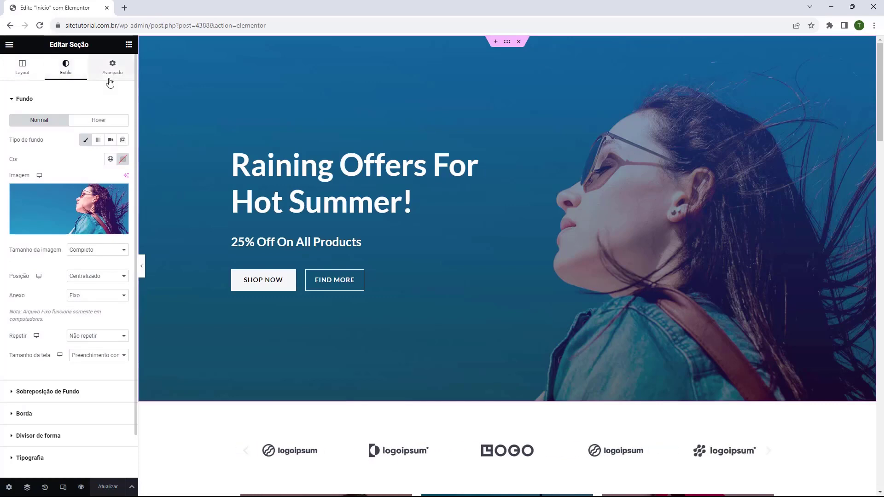
pyautogui.click(109, 82)
pyautogui.click(22, 67)
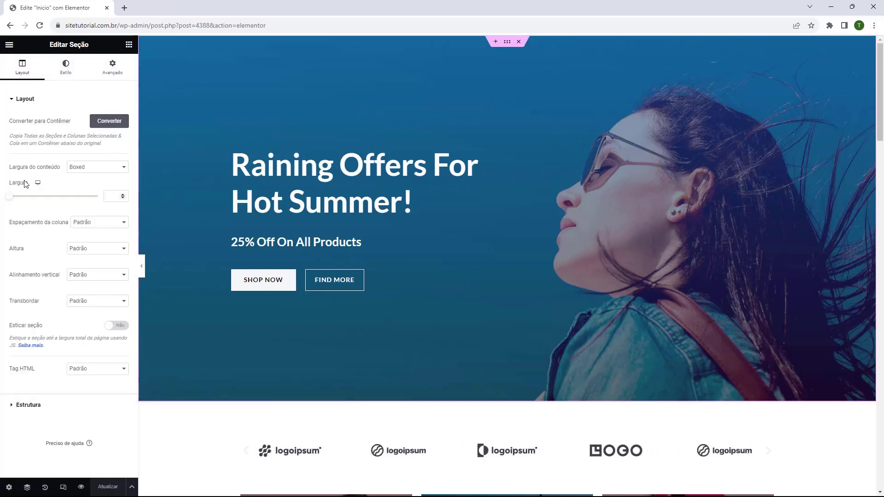
pyautogui.click(58, 81)
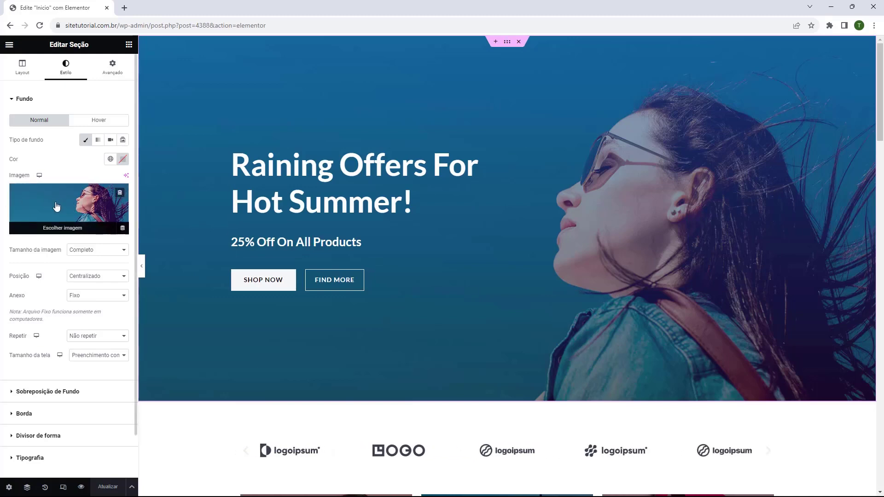
pyautogui.scroll(-1, 56, 203)
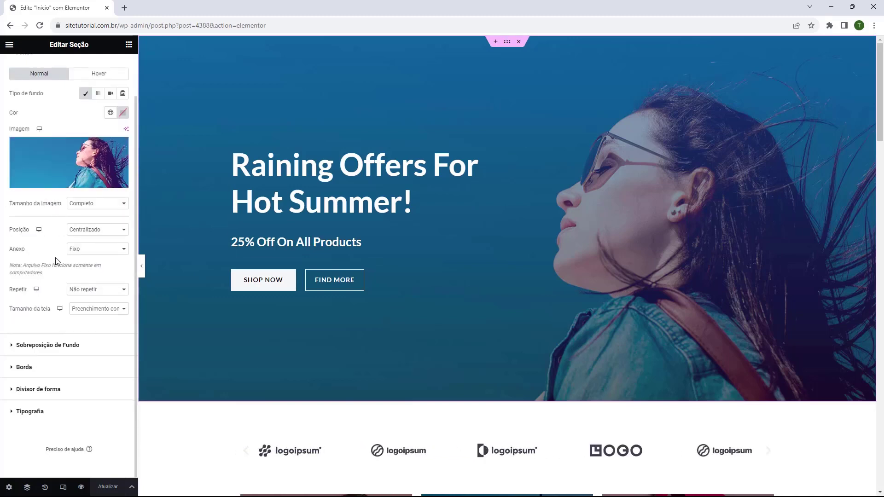
pyautogui.click(21, 345)
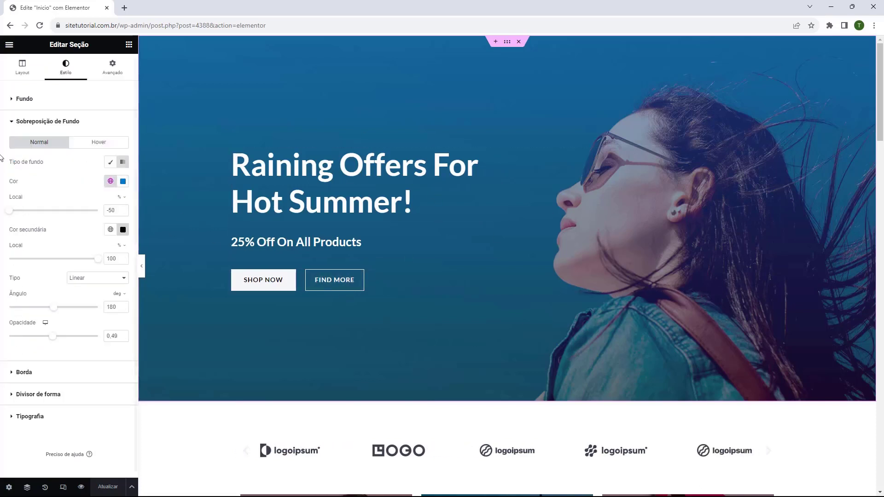
pyautogui.click(11, 121)
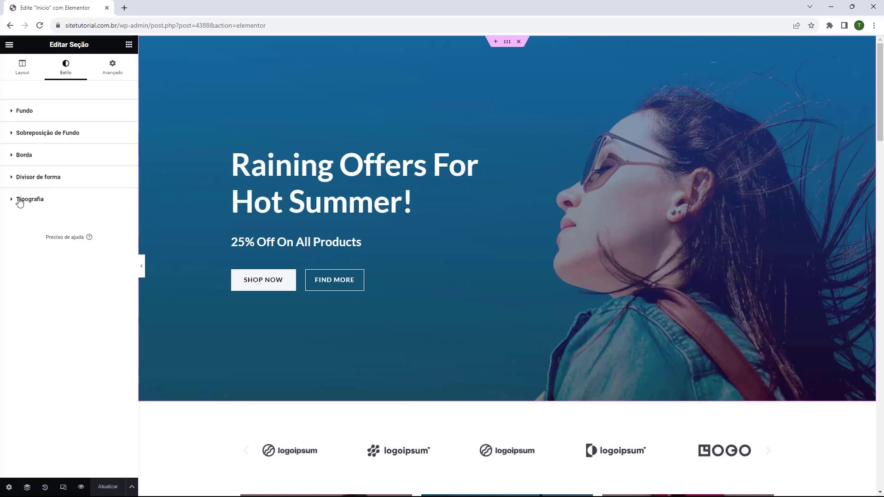
pyautogui.click(21, 180)
pyautogui.click(26, 181)
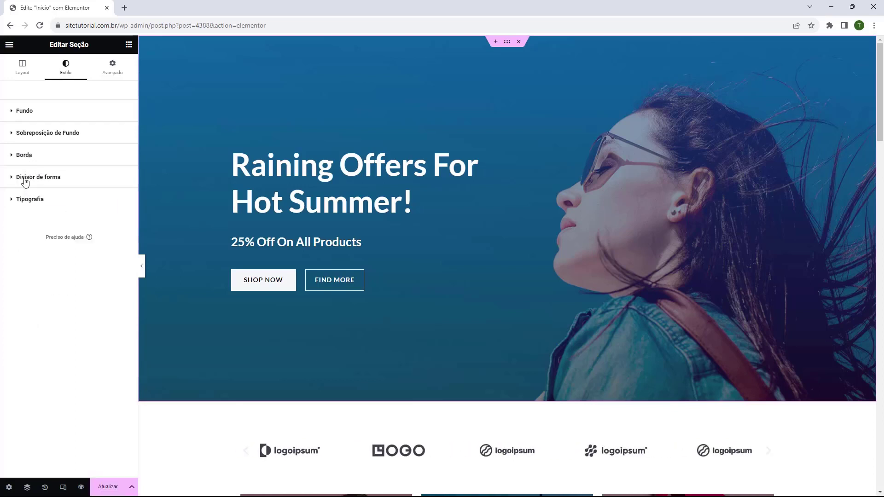
pyautogui.click(15, 111)
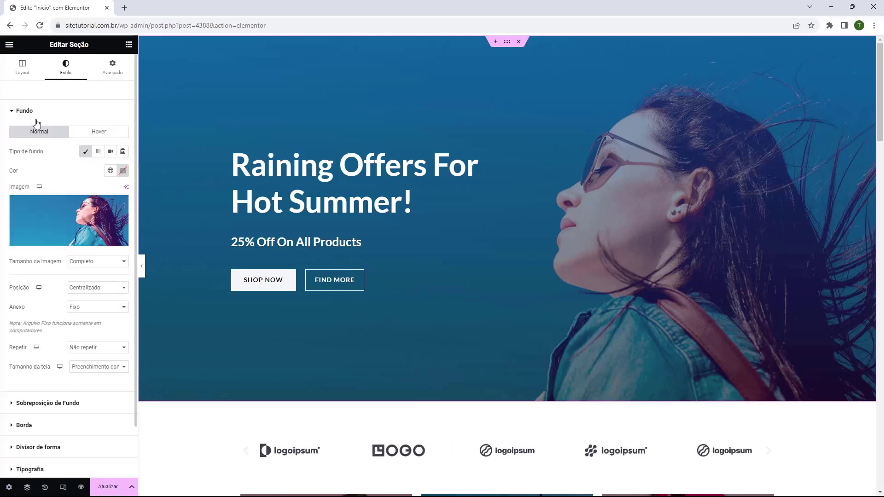
# Step: Set the hero banner section's top padding to 11% and its bottom padding to 11%
pyautogui.click(104, 70)
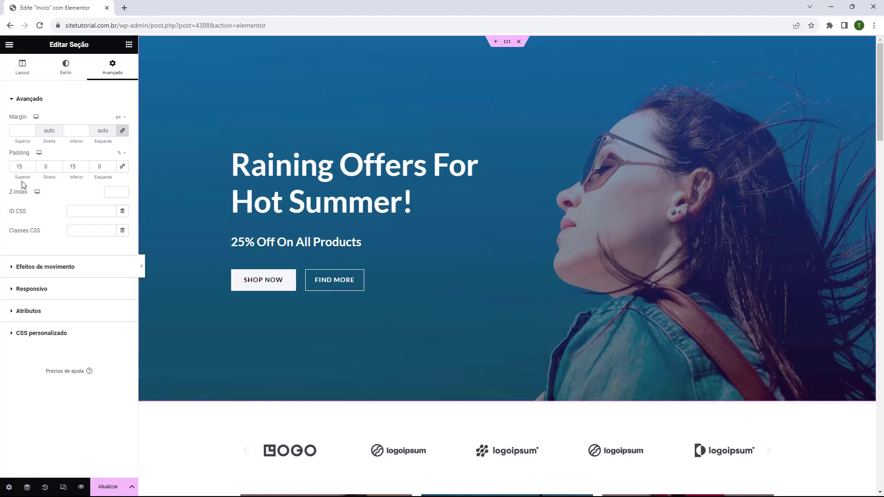
pyautogui.click(30, 168)
pyautogui.click(31, 168)
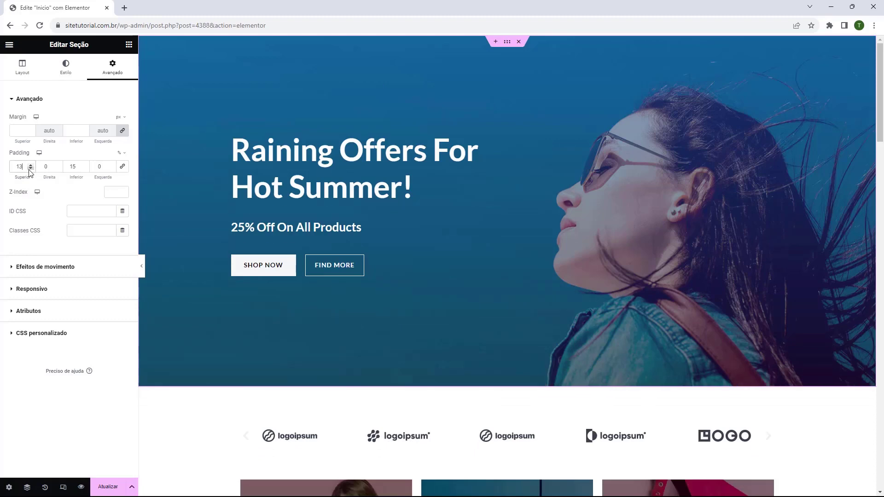
pyautogui.click(30, 169)
pyautogui.click(30, 168)
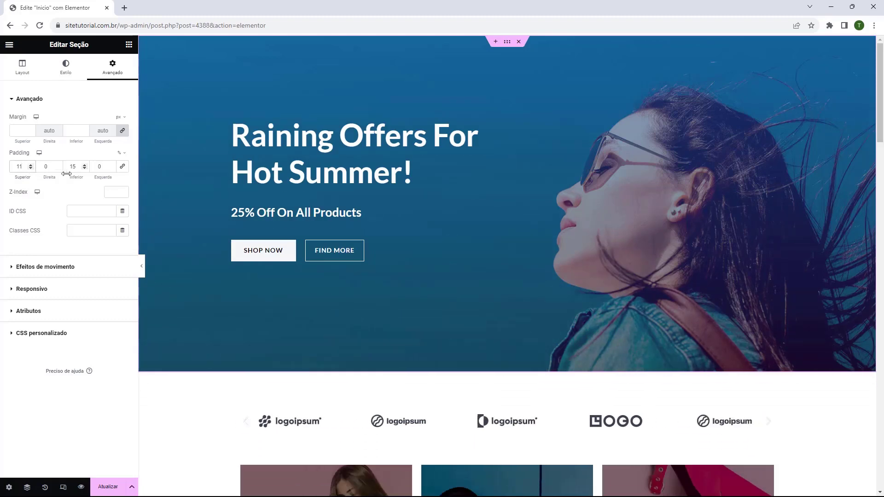
pyautogui.click(85, 168)
pyautogui.click(84, 168)
pyautogui.click(85, 169)
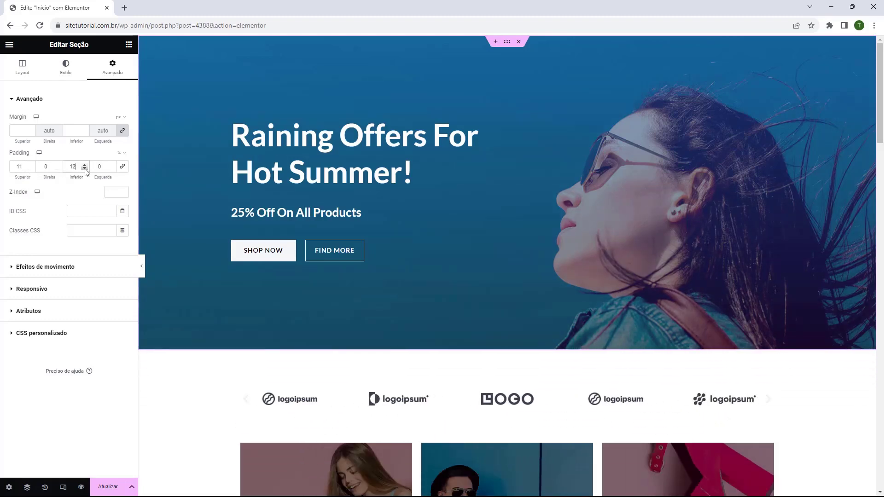
pyautogui.click(85, 168)
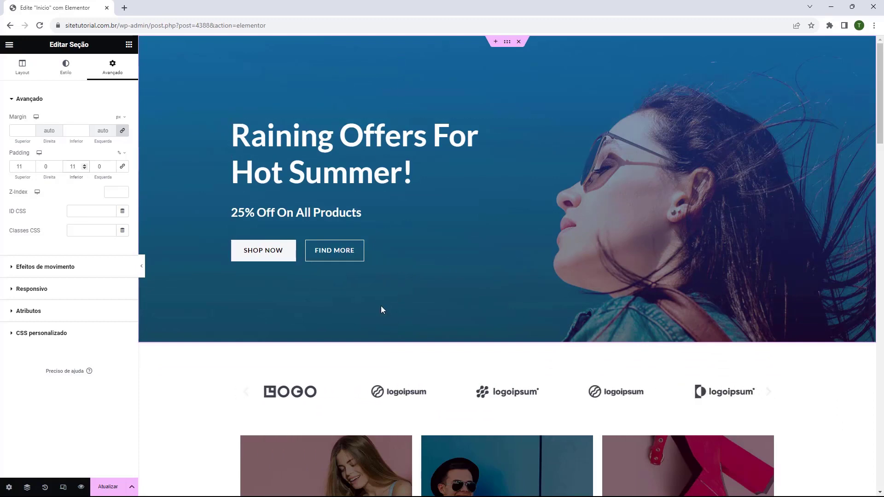
# Step: Replace the hero banner's main heading text with "Sitetutorial"
pyautogui.click(61, 77)
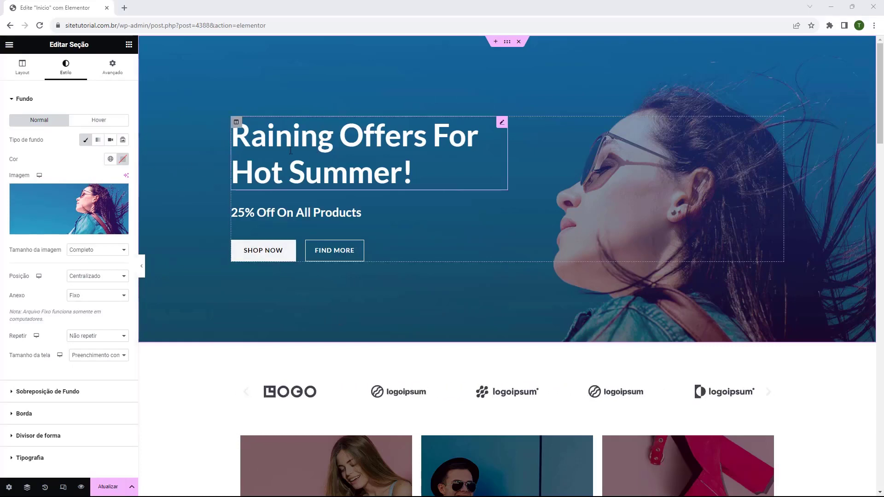
pyautogui.click(252, 154)
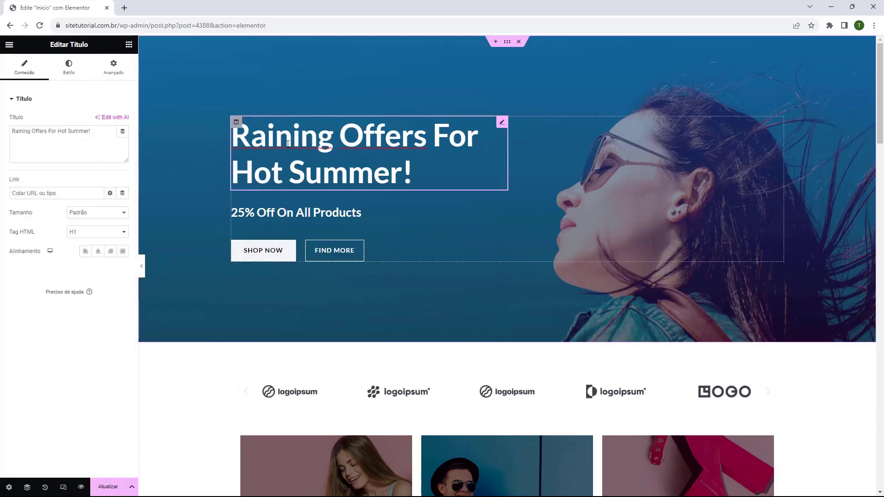
pyautogui.tripleClick(313, 155)
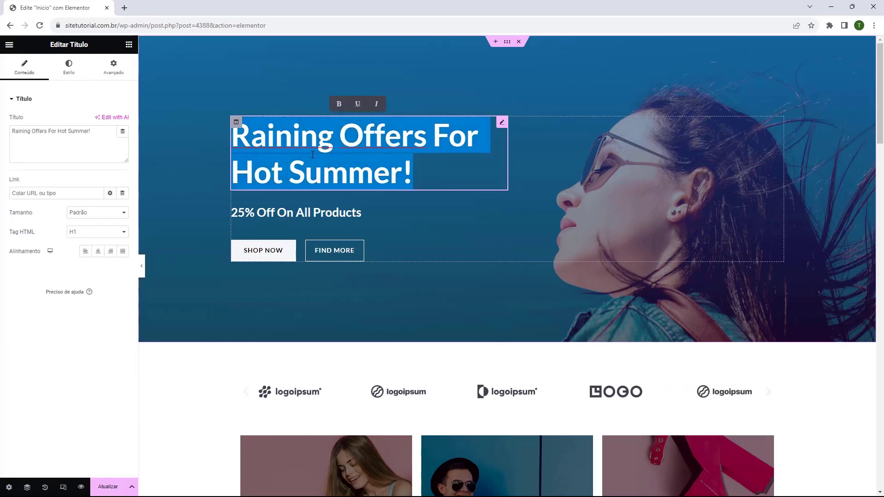
pyautogui.click(75, 143)
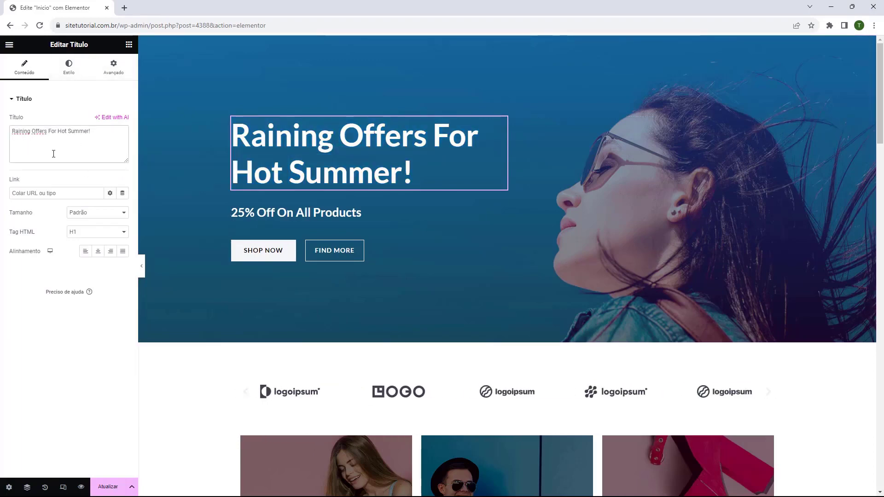
pyautogui.tripleClick(97, 157)
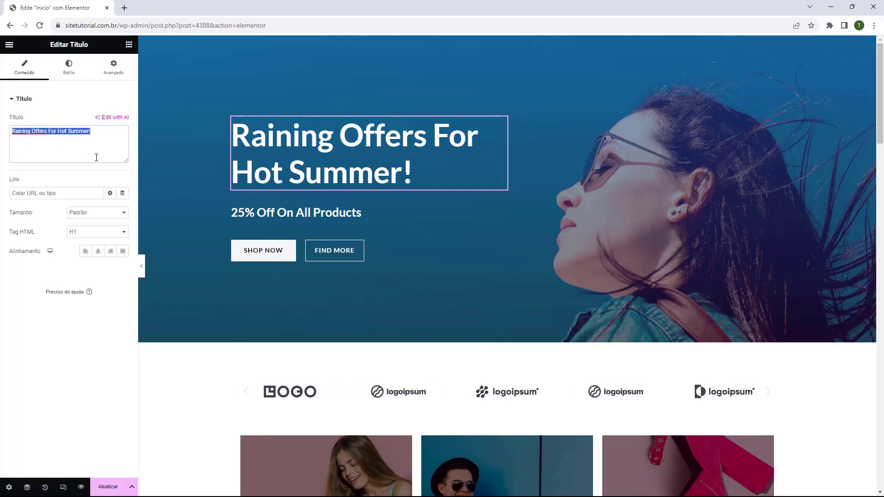
pyautogui.press('BackSpace')
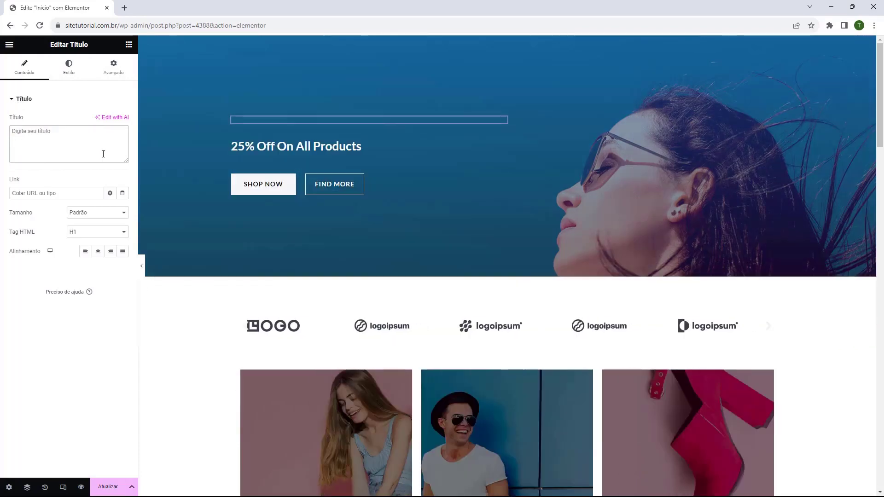
pyautogui.write('Sitetutorial')
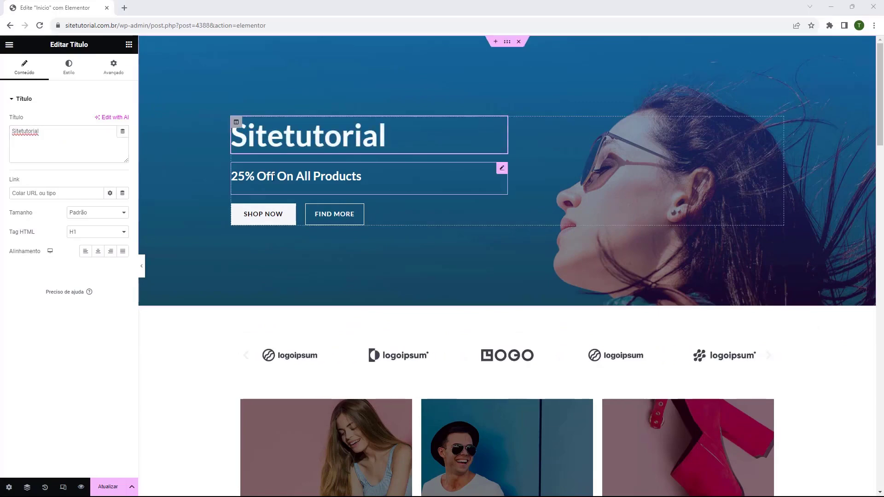
# Step: Replace the hero banner's subheading text with "Roupas de qualidade por um preço justo"
pyautogui.click(310, 177)
pyautogui.tripleClick(77, 140)
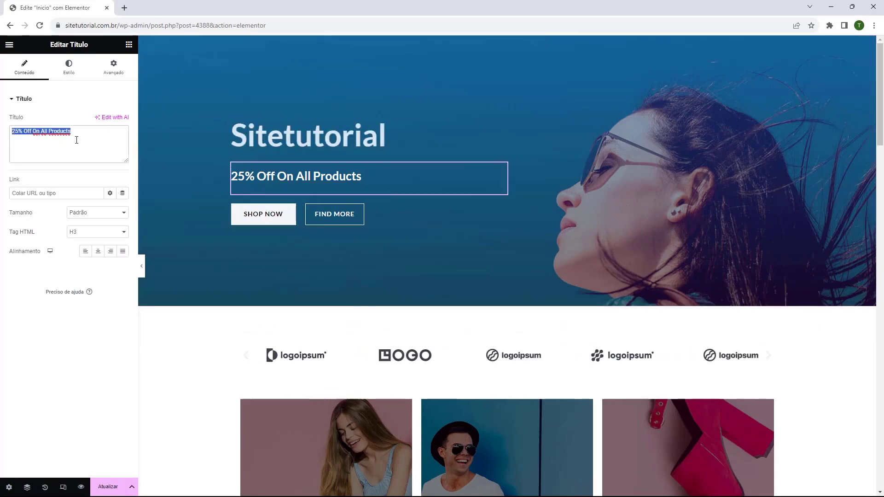
pyautogui.press('BackSpace')
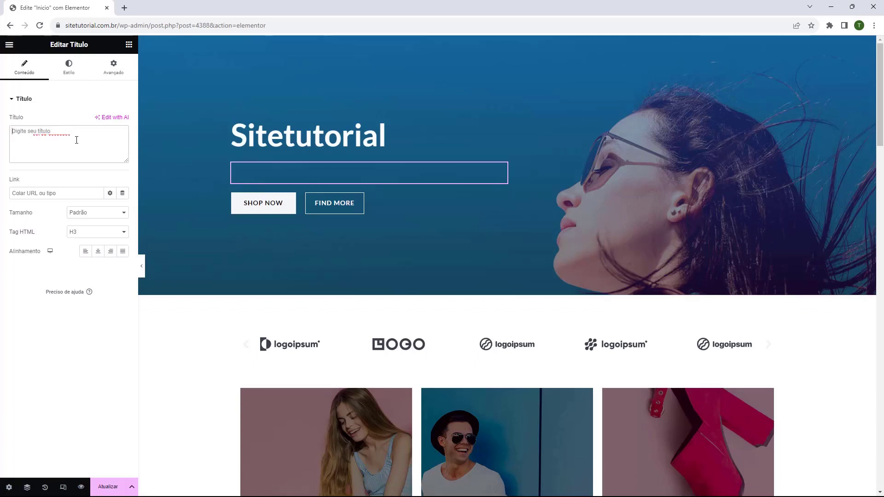
pyautogui.write('Roupas de qualidade por um preço justo')
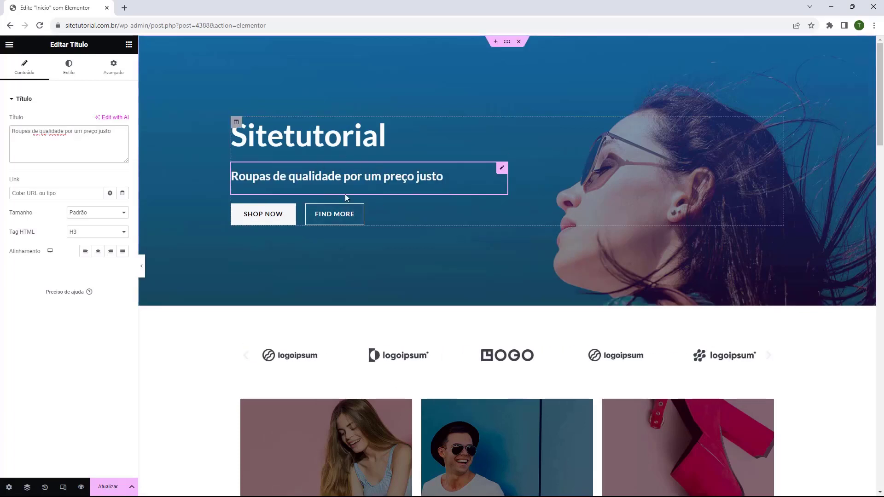
# Step: Review the content settings of the hero heading and subheading, and look over the sections below the banner
pyautogui.click(322, 138)
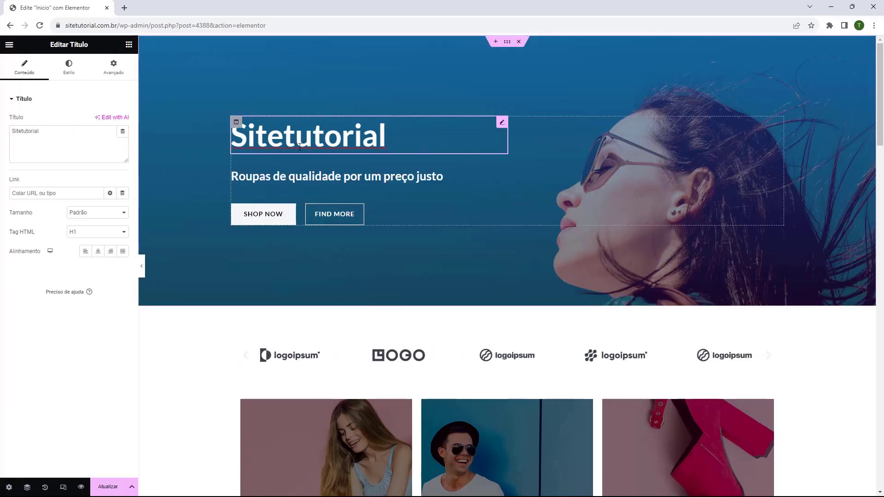
pyautogui.click(298, 174)
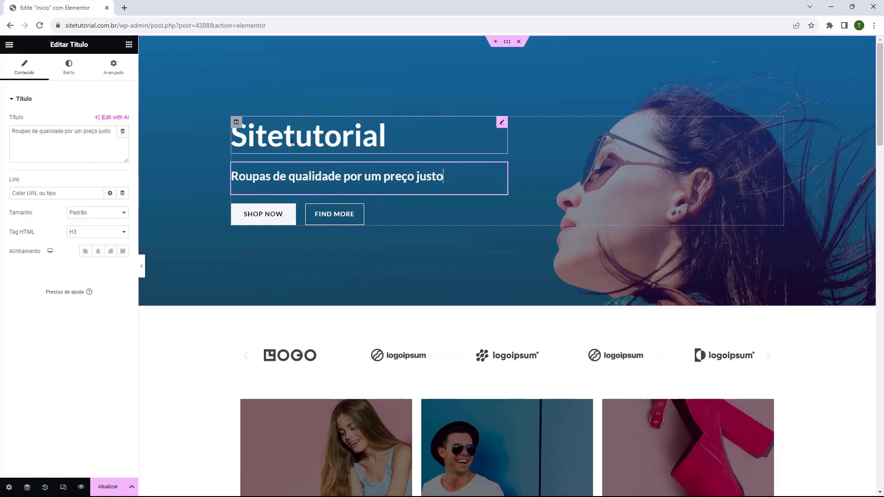
pyautogui.click(292, 143)
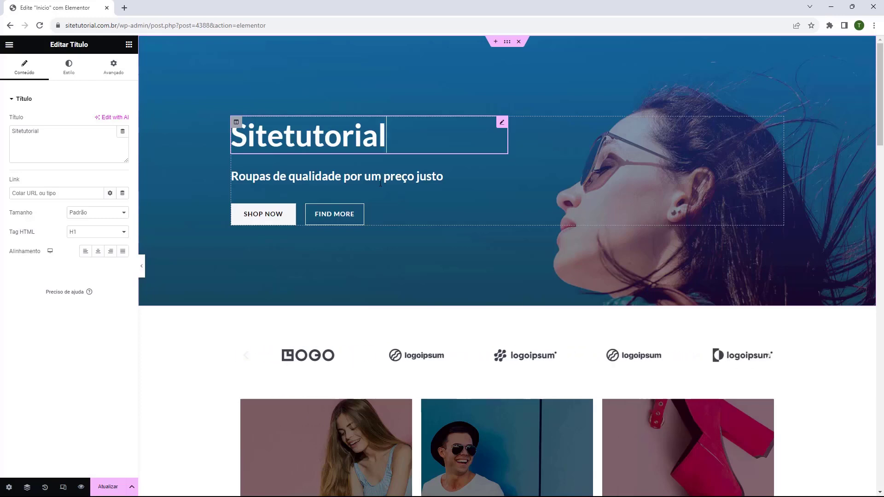
pyautogui.scroll(-8, 351, 223)
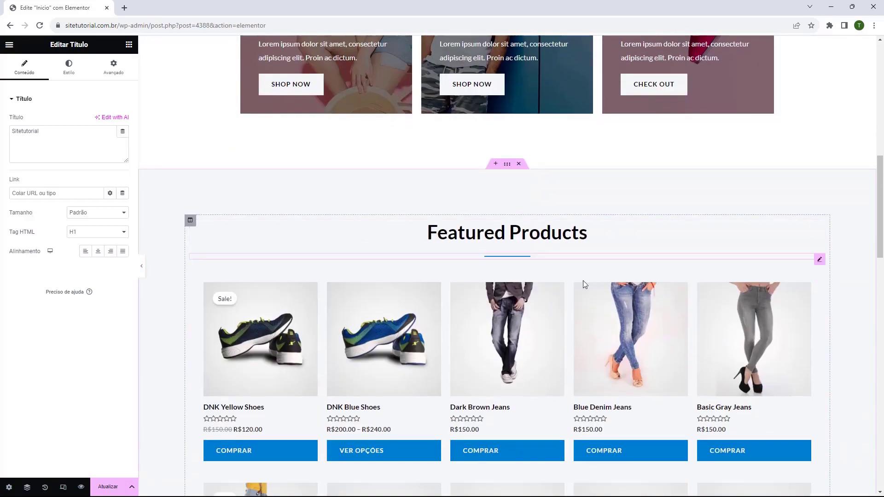
pyautogui.scroll(10, 290, 261)
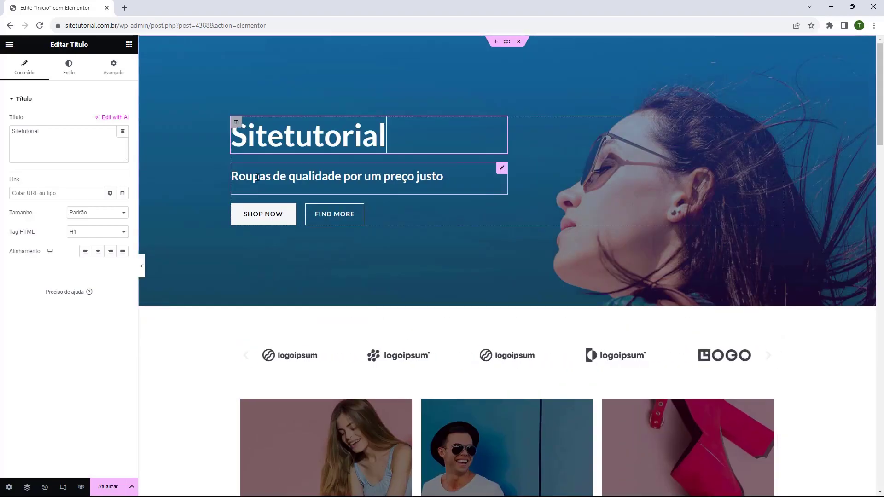
pyautogui.click(256, 177)
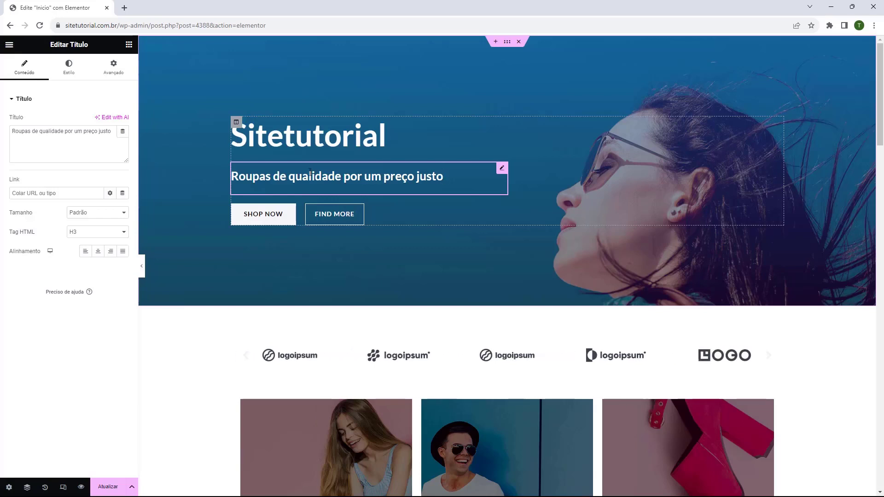
pyautogui.click(286, 138)
pyautogui.click(272, 178)
pyautogui.click(284, 143)
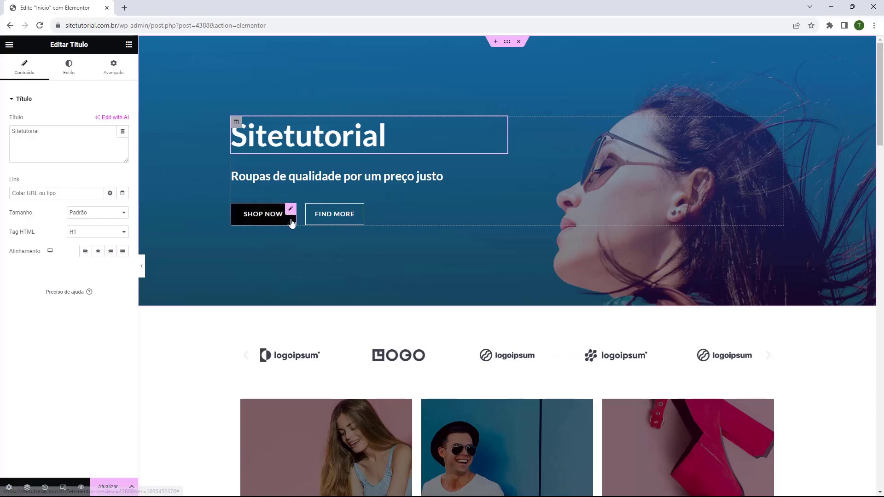
# Step: Change the hero banner's Shop Now button text to "Saiba Mais"
pyautogui.click(289, 221)
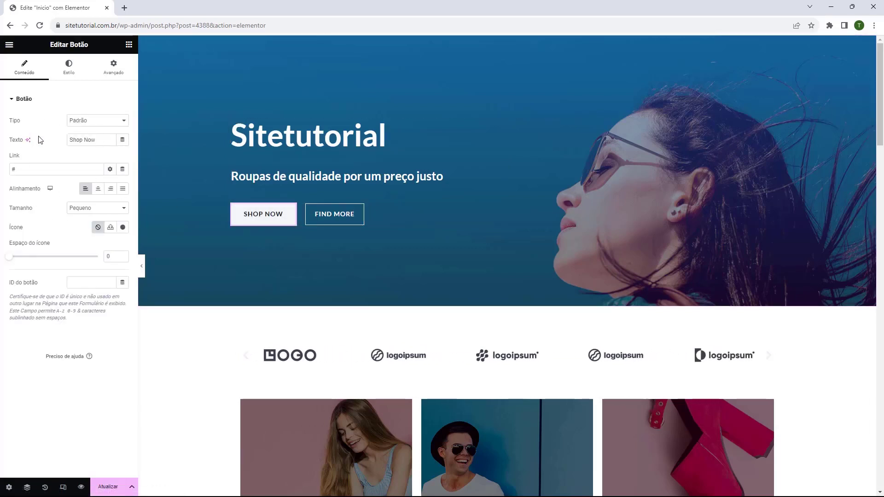
pyautogui.moveTo(12, 127); pyautogui.dragTo(94, 138)
pyautogui.click(83, 122)
pyautogui.click(85, 132)
pyautogui.click(85, 120)
pyautogui.click(79, 130)
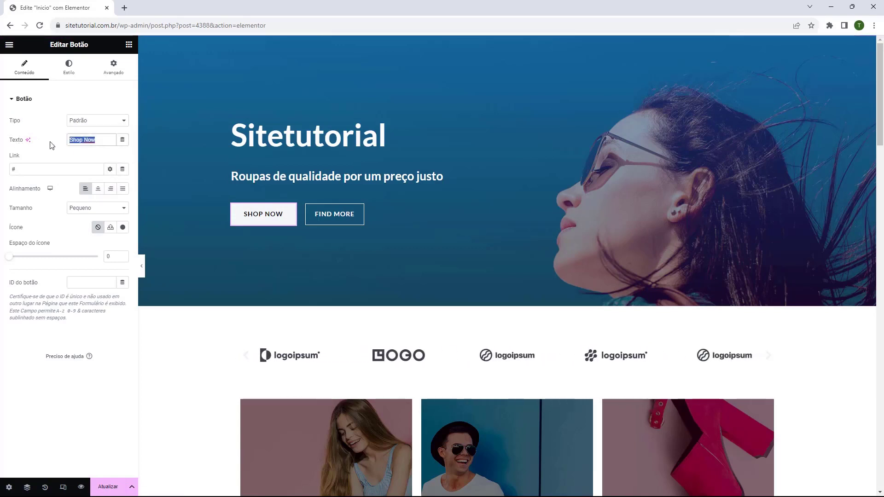
pyautogui.write('S')
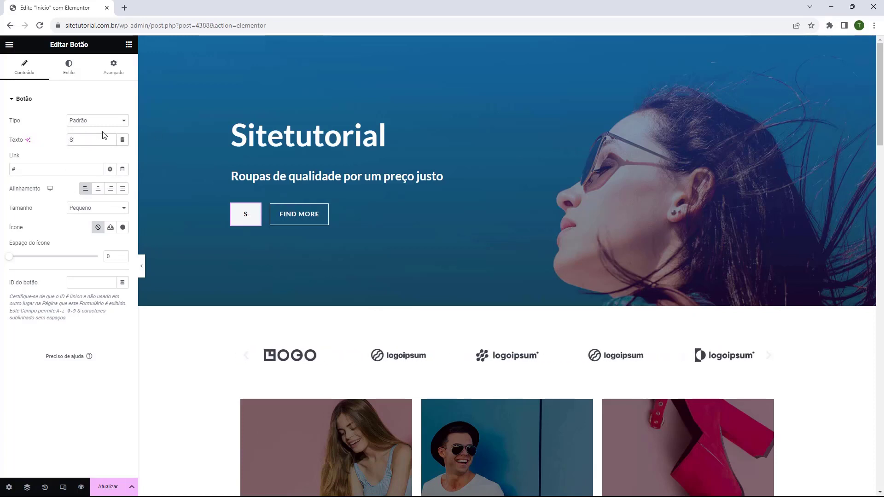
pyautogui.write('aiba Mais')
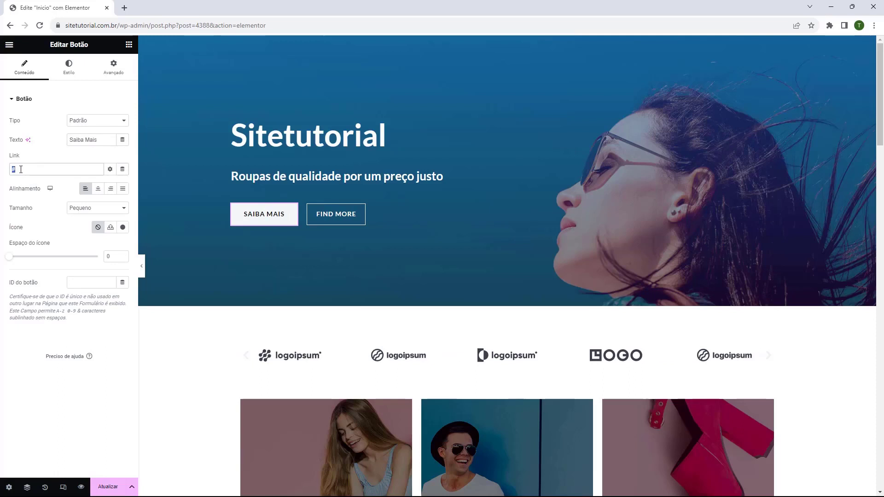
pyautogui.write('https')
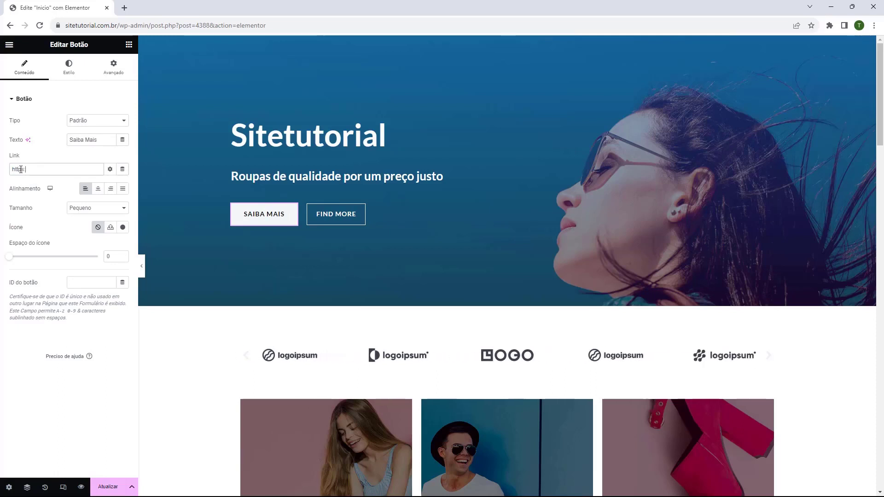
pyautogui.write('://')
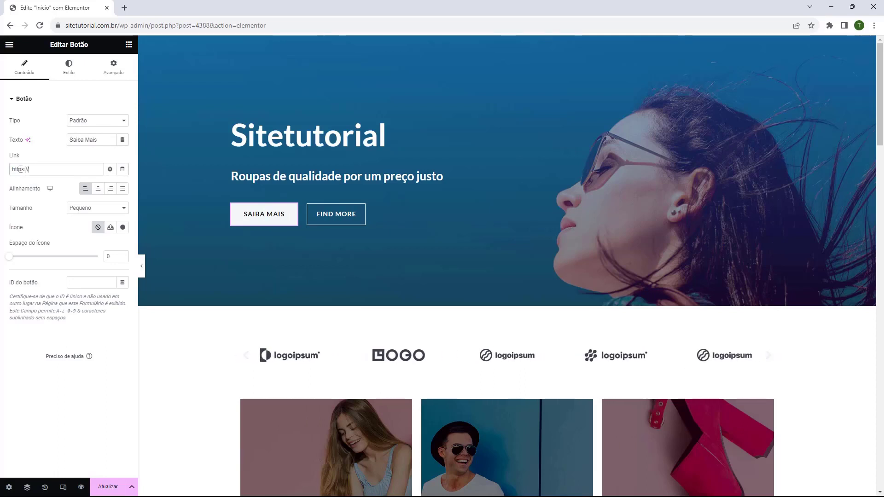
pyautogui.write('sitetutorial.com.br/loja')
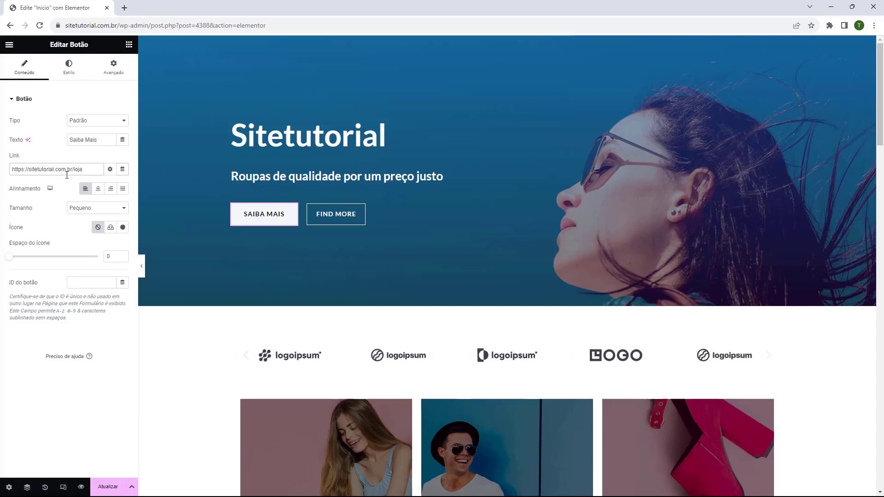
# Step: Delete the hero banner's Find More button and the logo carousel below the banner
pyautogui.click(272, 224)
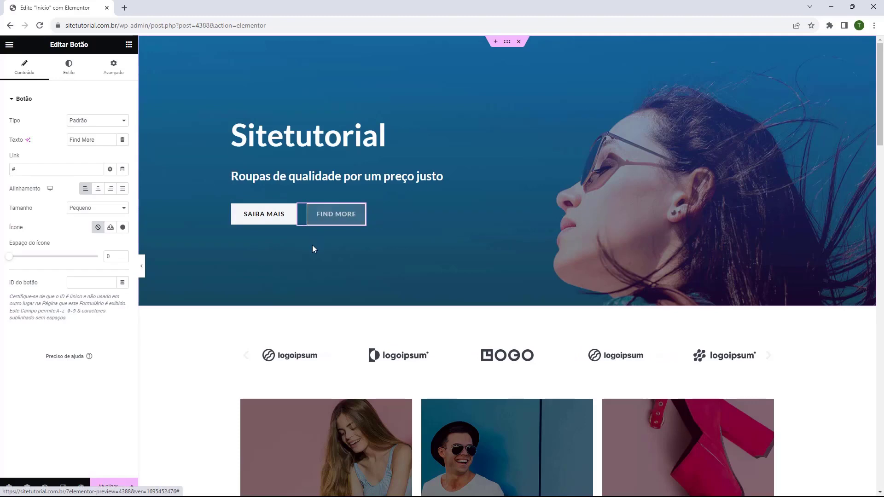
pyautogui.press('Delete')
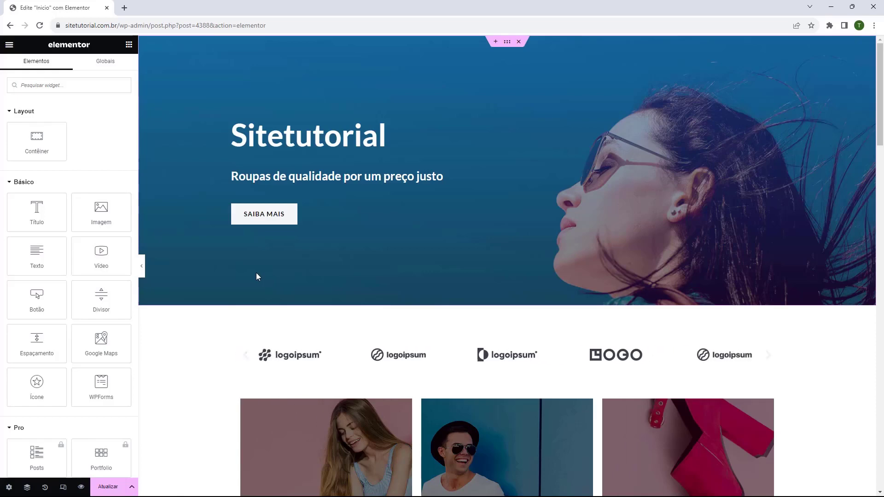
pyautogui.scroll(-5, 230, 224)
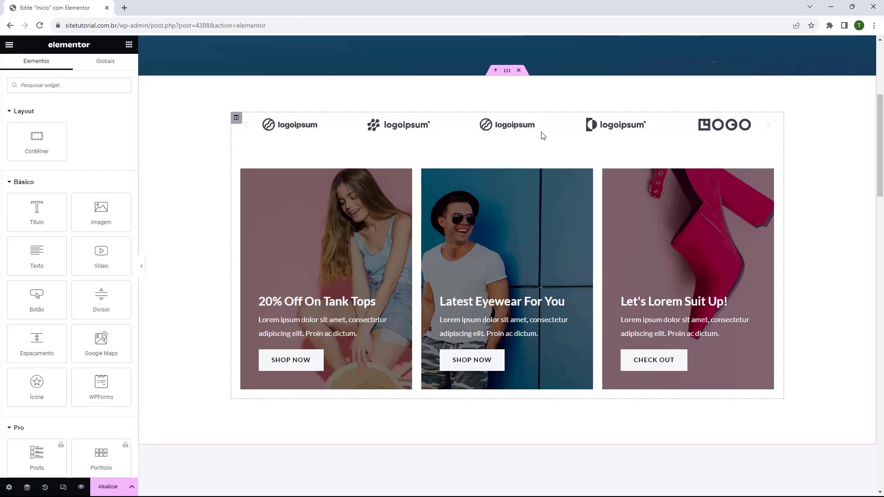
pyautogui.click(495, 130)
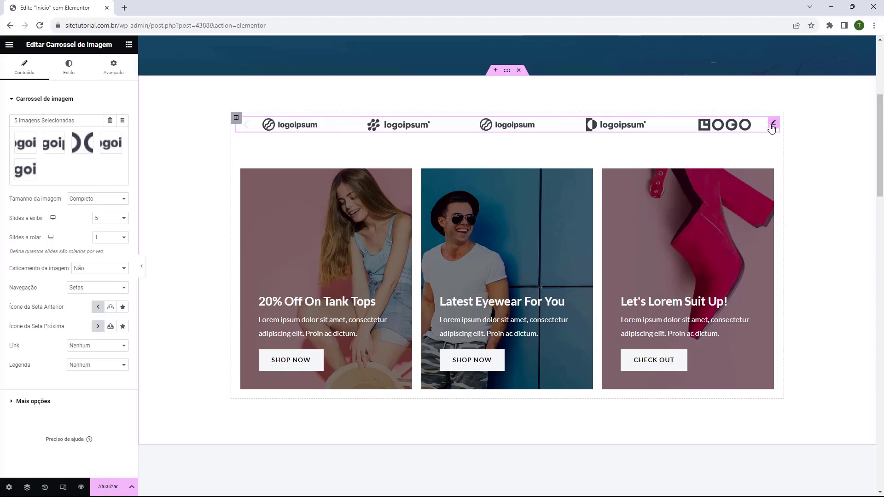
pyautogui.press('Delete')
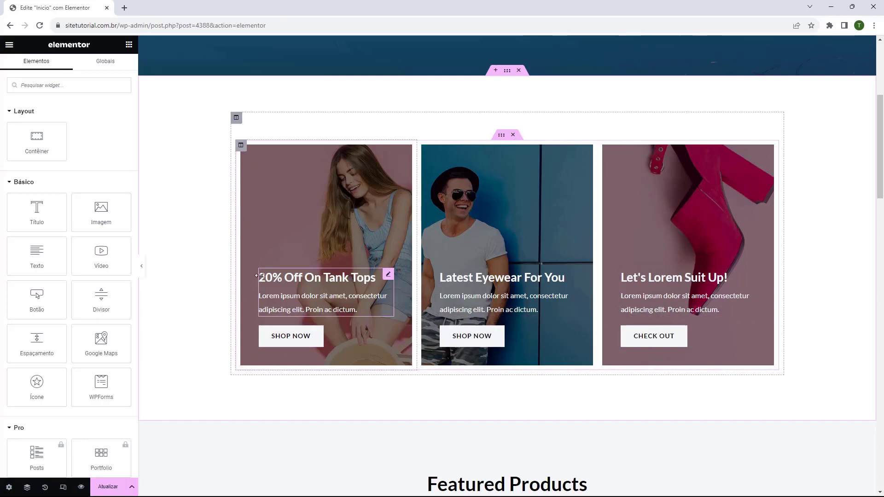
# Step: Review the first promotional card's text and button settings and its column's background image
pyautogui.click(280, 280)
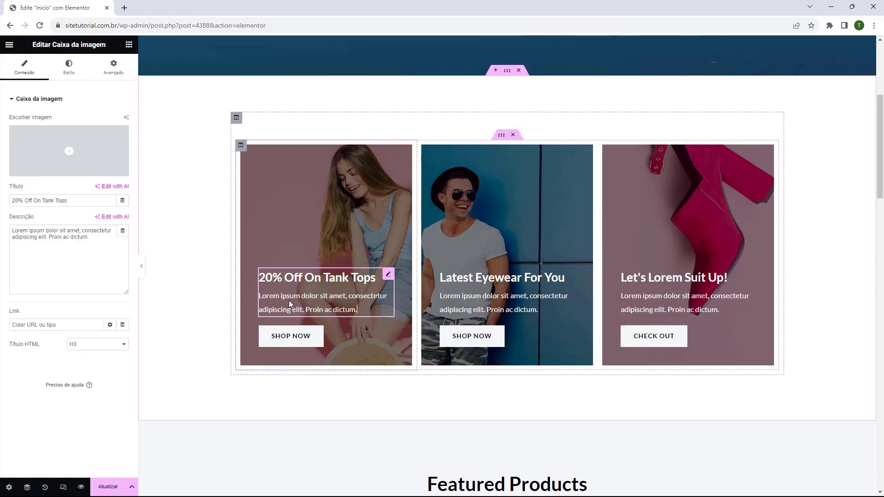
pyautogui.click(291, 335)
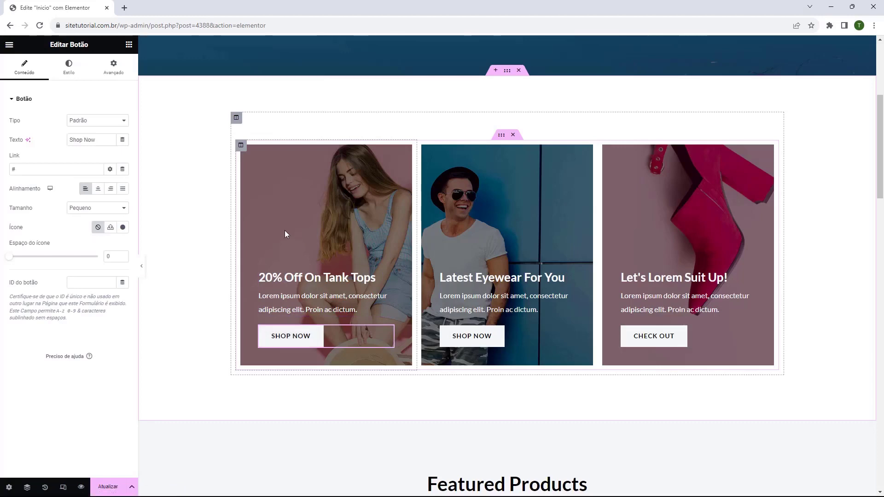
pyautogui.scroll(5, 246, 156)
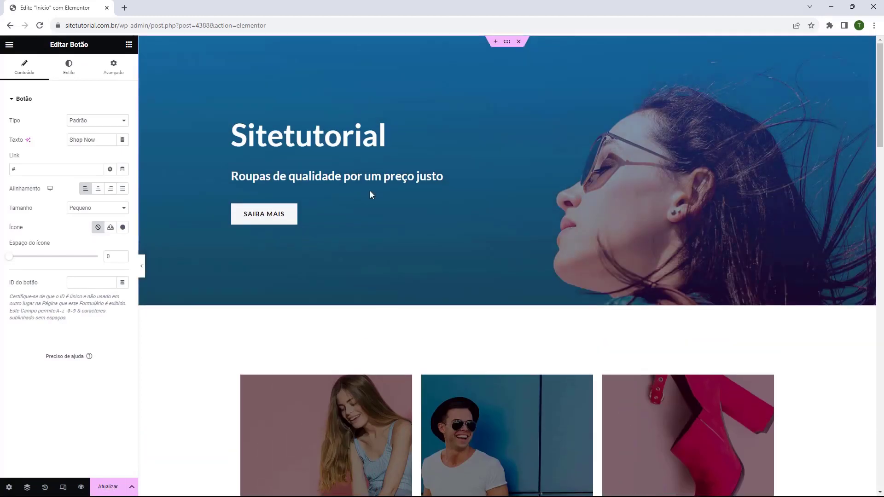
pyautogui.scroll(-4, 473, 91)
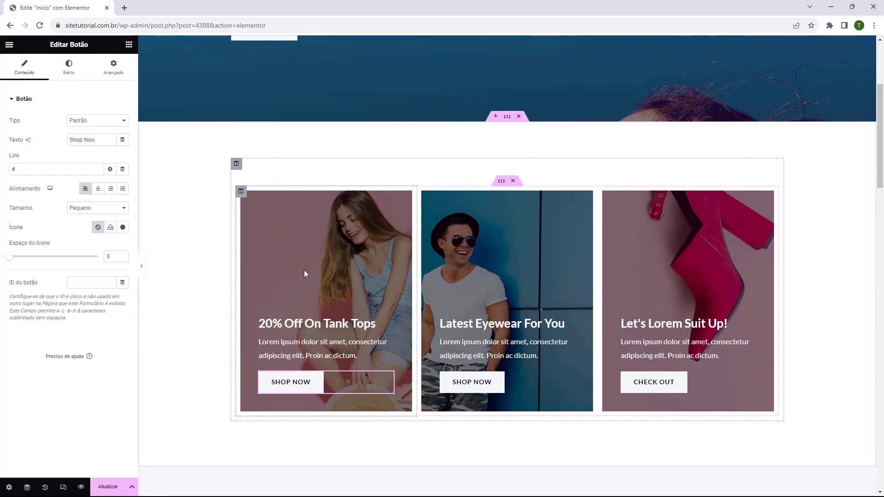
pyautogui.click(241, 193)
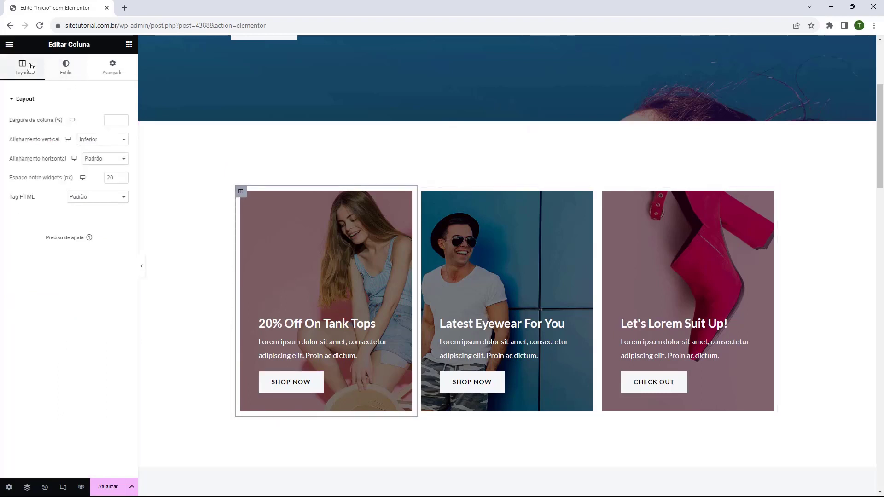
pyautogui.click(67, 73)
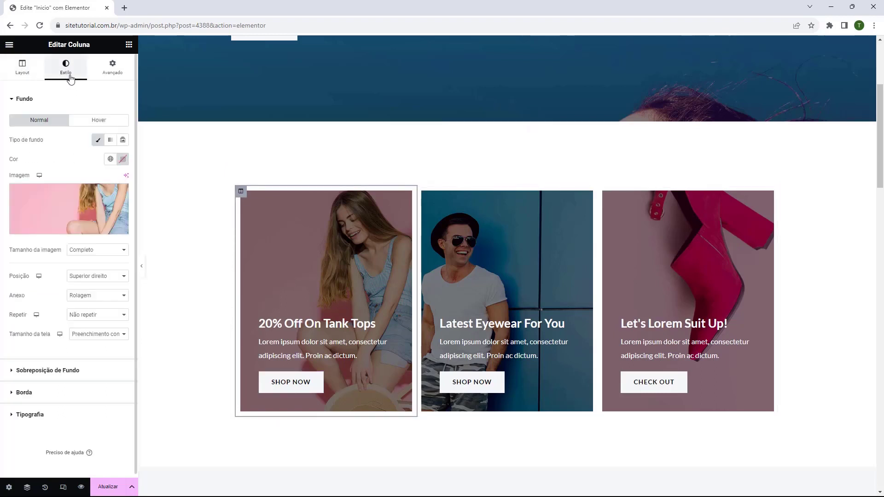
pyautogui.moveTo(70, 213)
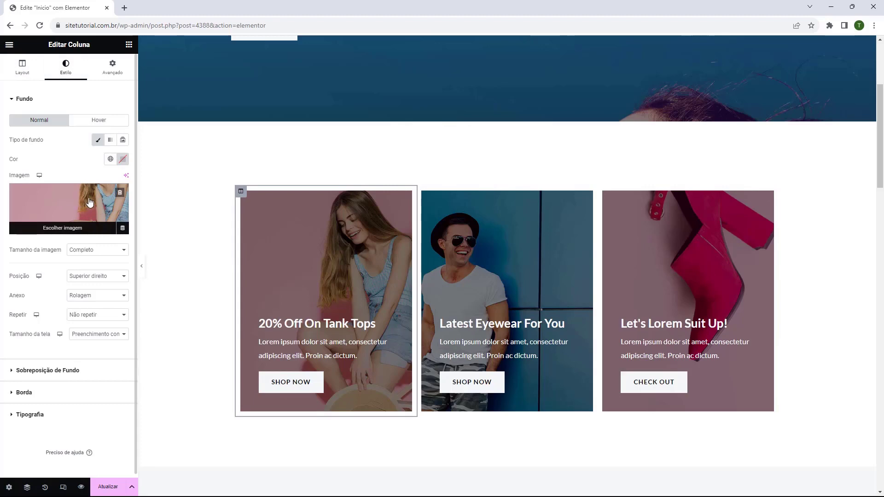
# Step: Change the first promotional card's title to "Moda Feminina"
pyautogui.click(327, 336)
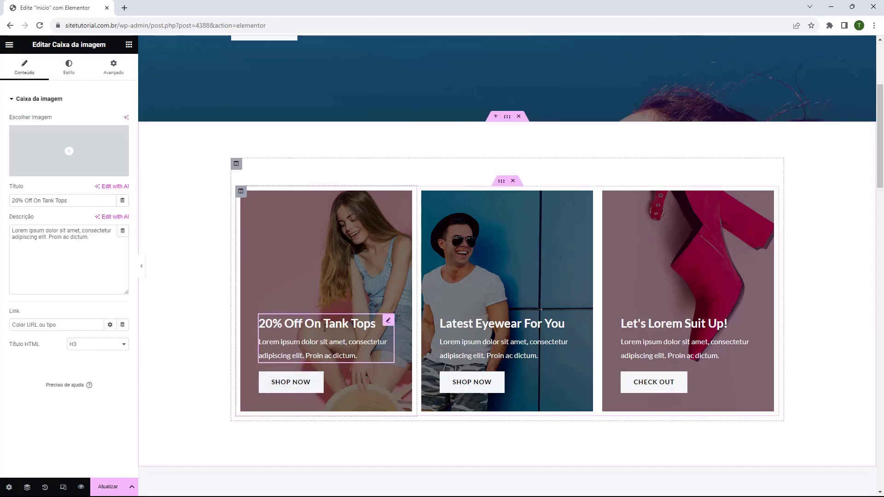
pyautogui.doubleClick(324, 324)
pyautogui.tripleClick(72, 201)
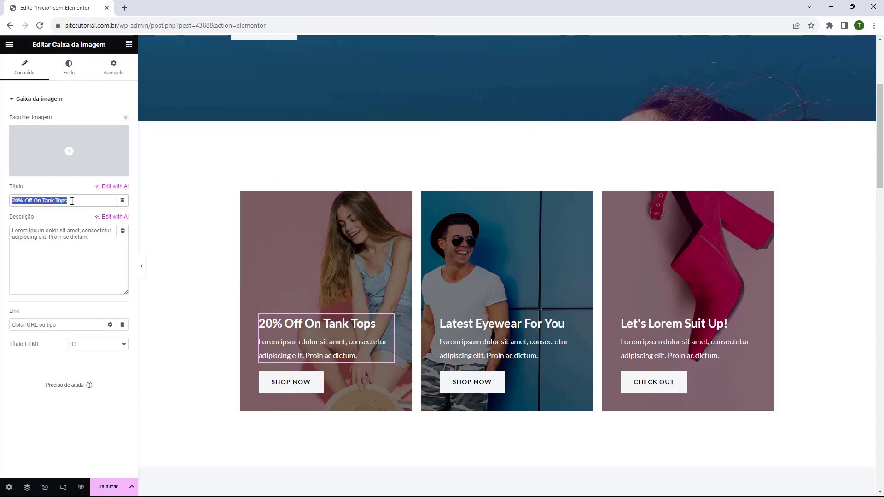
pyautogui.write('Moda Feminina')
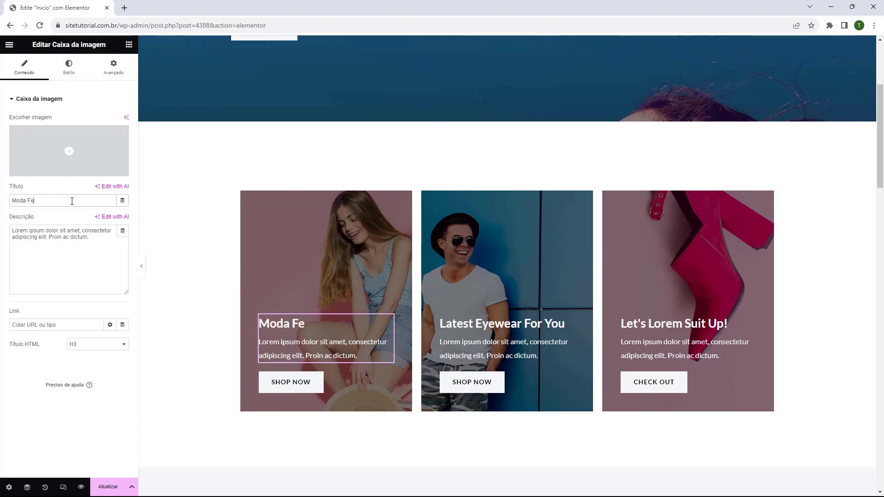
pyautogui.click(357, 355)
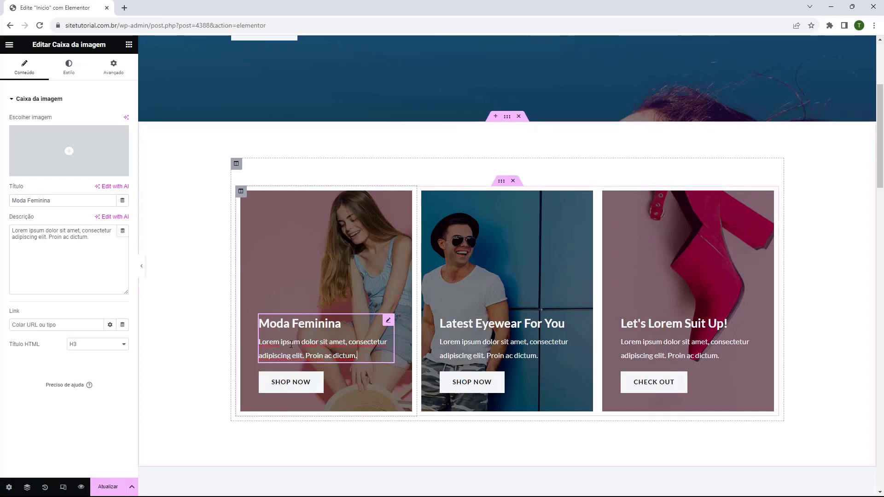
# Step: Center the Moda Feminina card's button and change its text to "acessar"
pyautogui.click(315, 388)
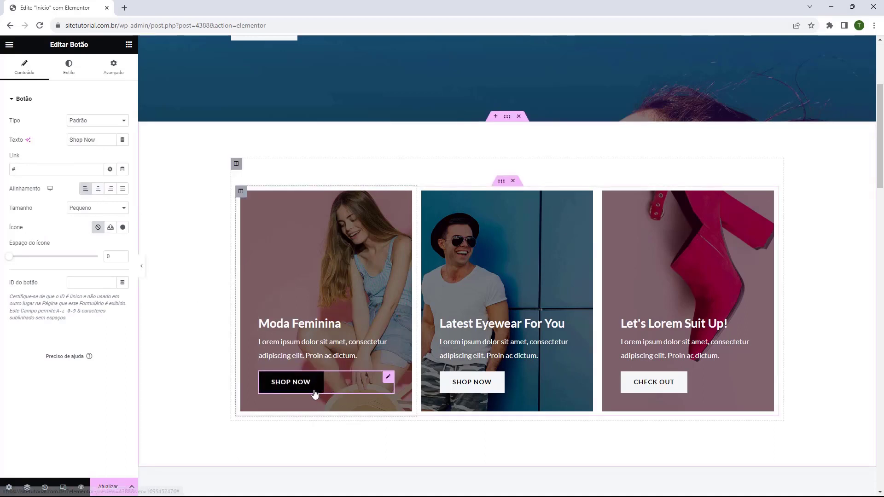
pyautogui.click(98, 190)
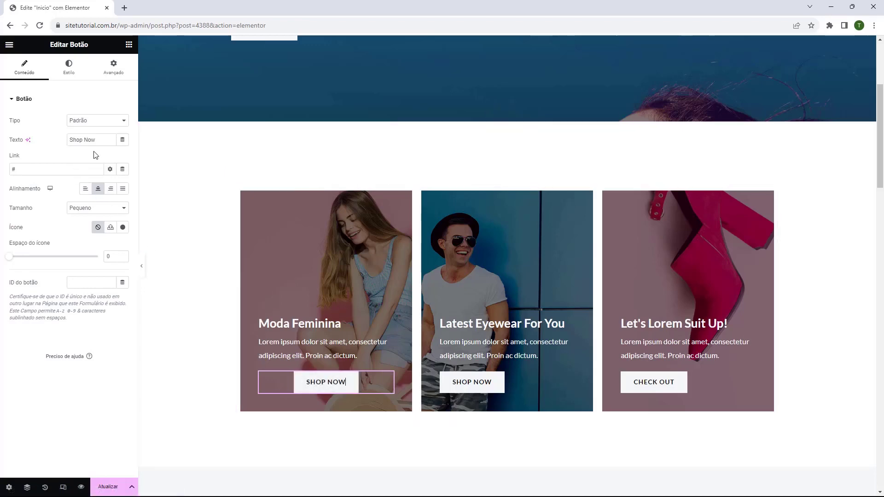
pyautogui.moveTo(96, 141); pyautogui.dragTo(69, 140)
pyautogui.scroll(2, 233, 262)
pyautogui.write('acessar')
pyautogui.scroll(-3, 285, 286)
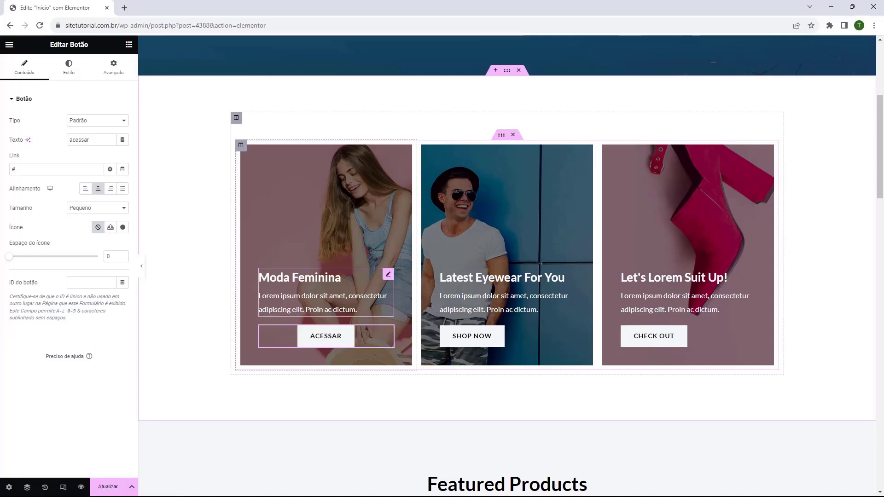
# Step: Change the middle promotional card's title to "Moda Masculina"
pyautogui.click(474, 305)
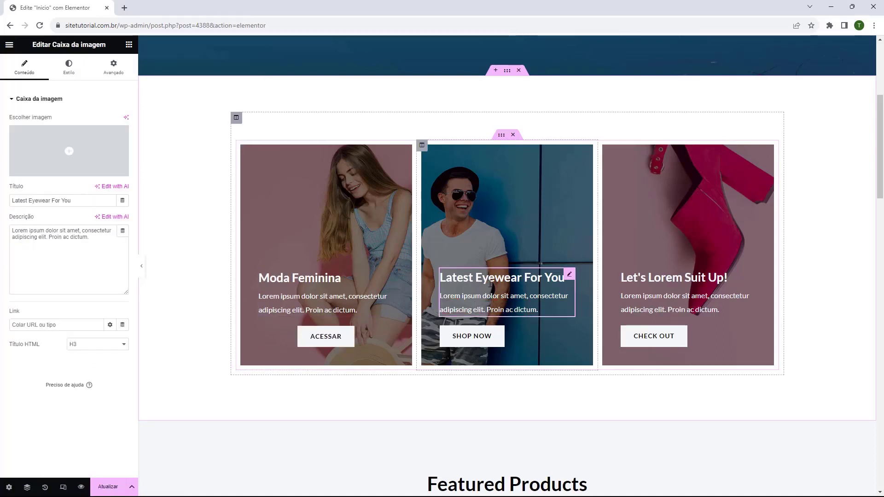
pyautogui.tripleClick(489, 282)
pyautogui.tripleClick(51, 198)
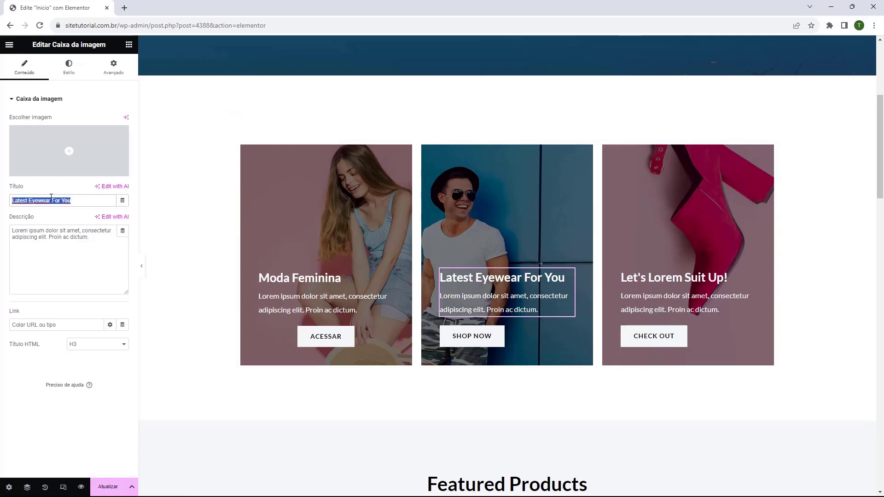
pyautogui.write('Moda ')
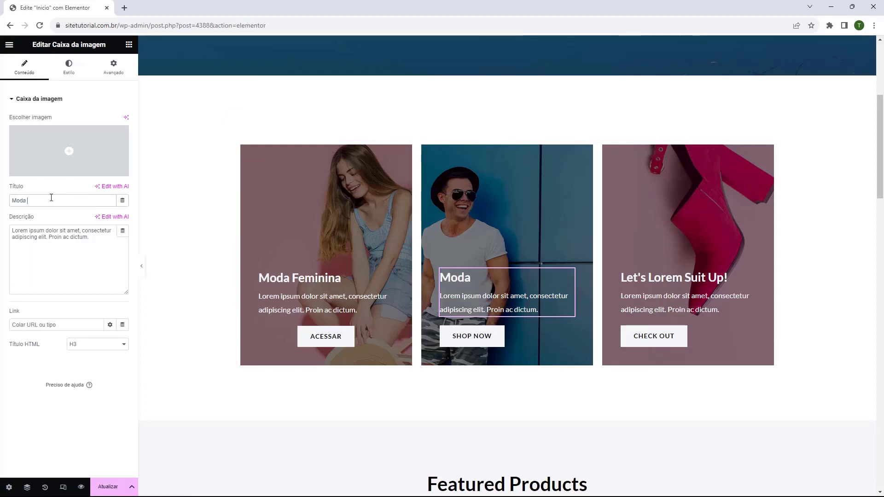
pyautogui.write('Masculina')
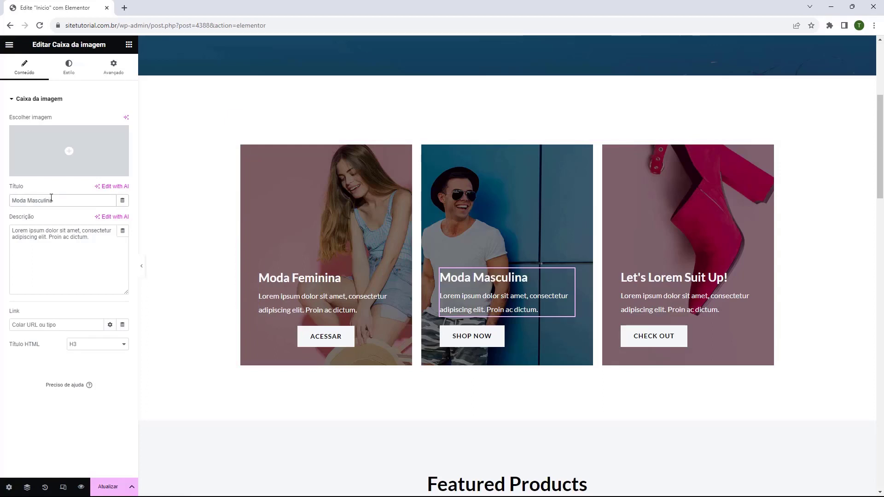
# Step: Center the Moda Masculina card's button and change its text to "acessar"
pyautogui.click(506, 336)
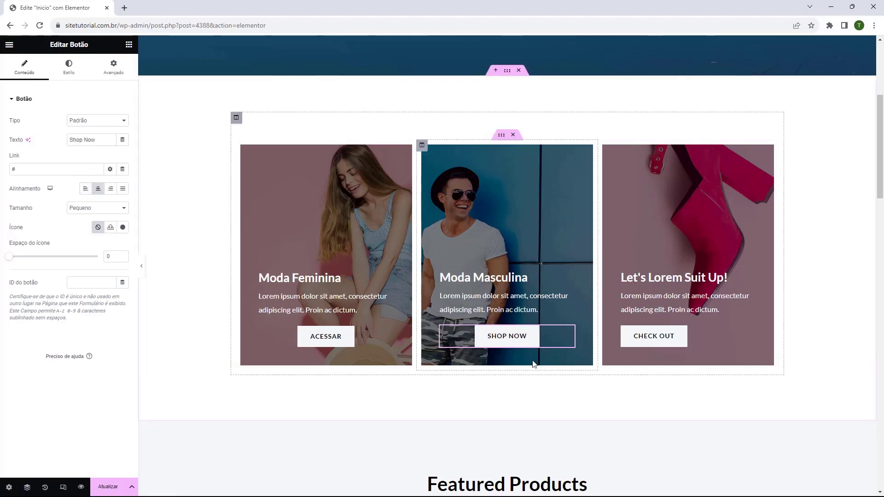
pyautogui.tripleClick(81, 141)
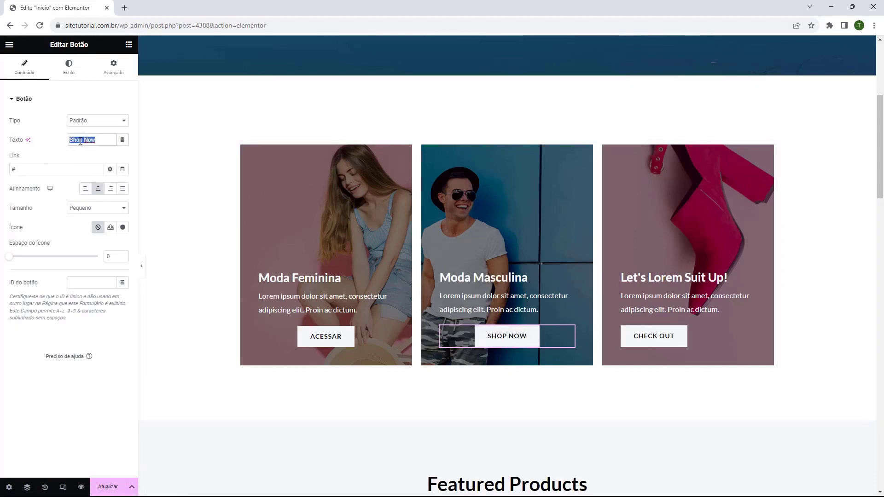
pyautogui.write('acessar')
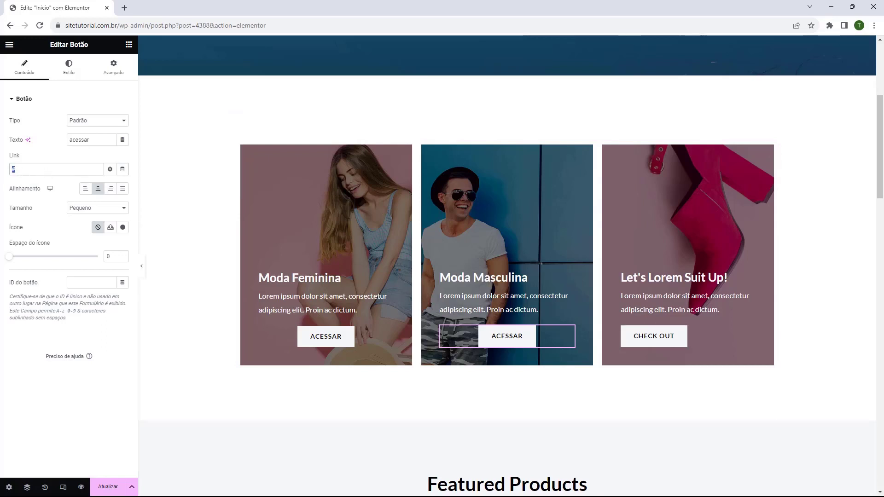
# Step: Retitle the third promotional card "Acessórios" and give it a centered button reading "acessar"
pyautogui.click(725, 278)
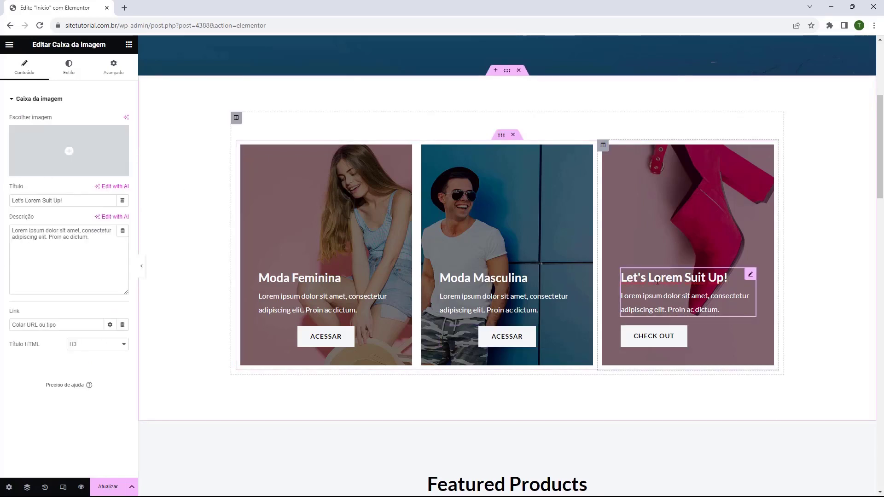
pyautogui.tripleClick(84, 200)
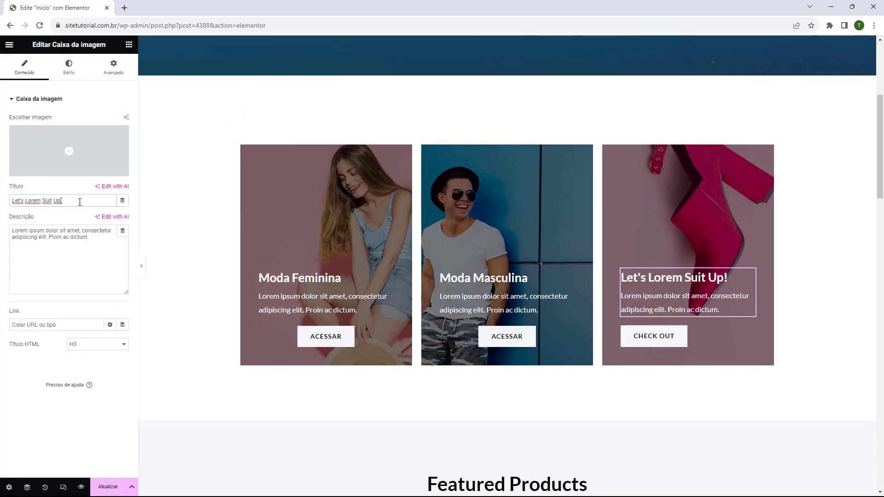
pyautogui.write('Acessórios')
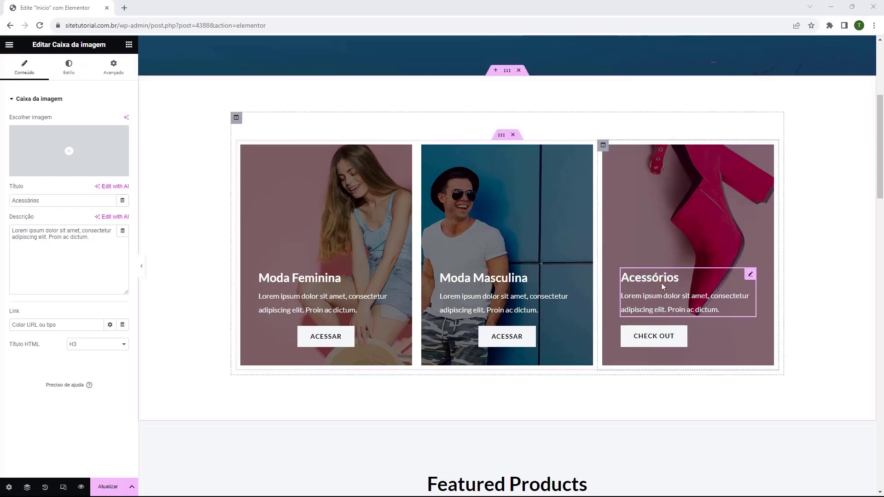
pyautogui.click(704, 339)
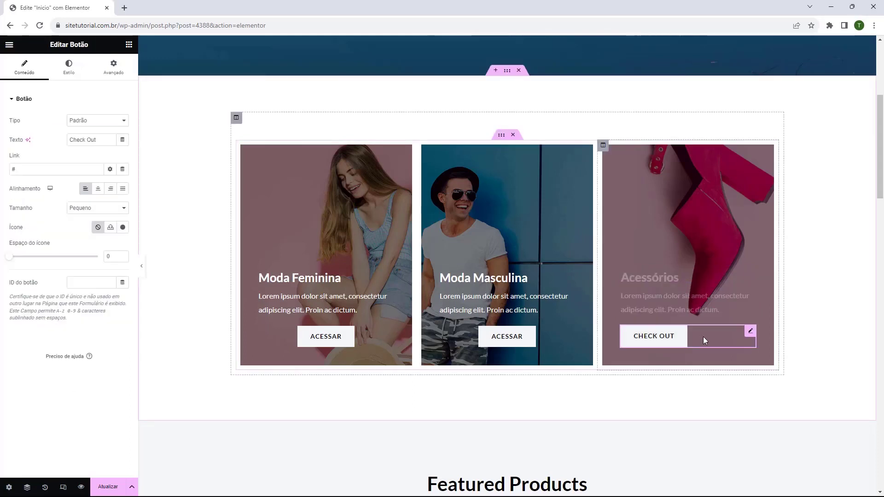
pyautogui.click(98, 189)
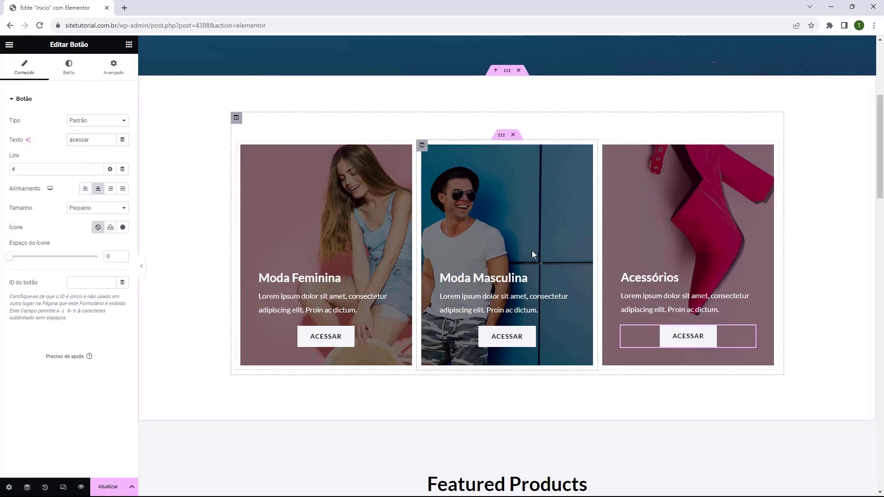
# Step: Set the padding of the outer column holding the three promotional cards to 0 px on all sides
pyautogui.scroll(-3, 453, 140)
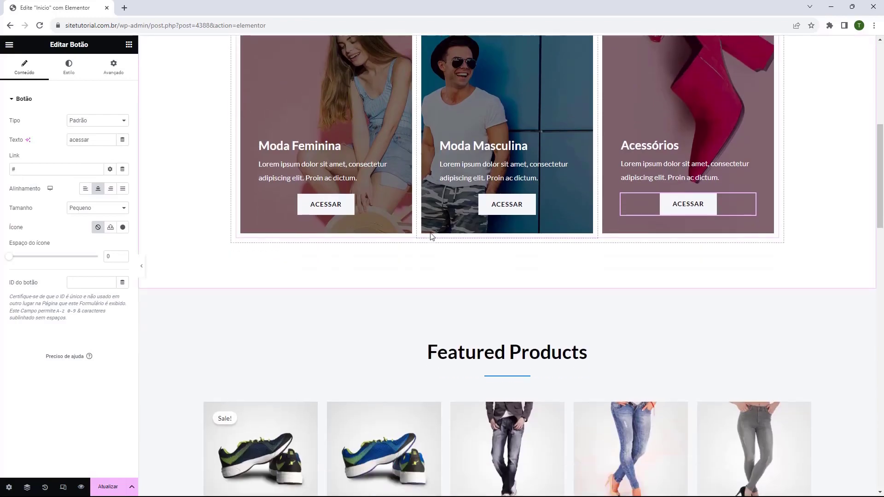
pyautogui.scroll(3, 432, 237)
pyautogui.scroll(1, 373, 246)
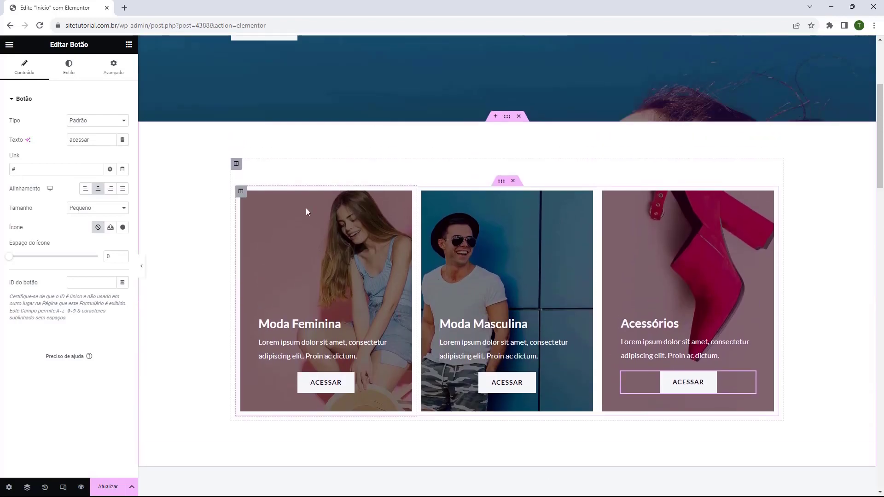
pyautogui.scroll(4, 368, 198)
pyautogui.scroll(-4, 437, 221)
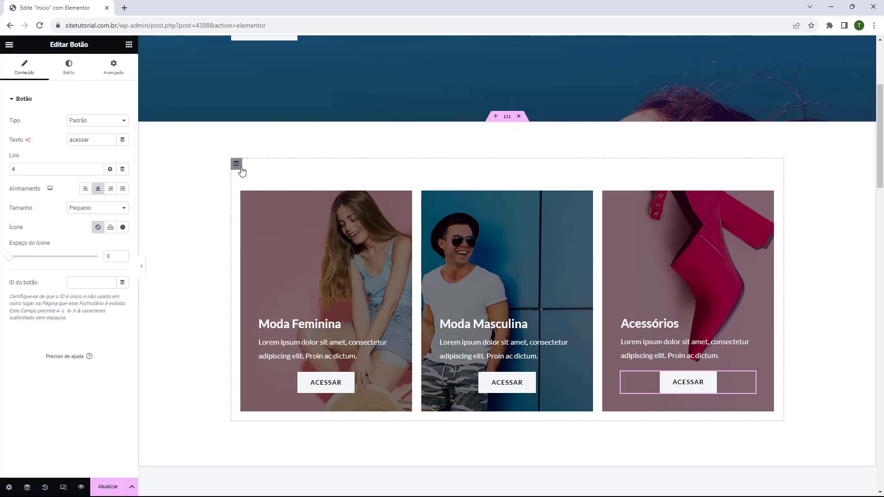
pyautogui.click(237, 168)
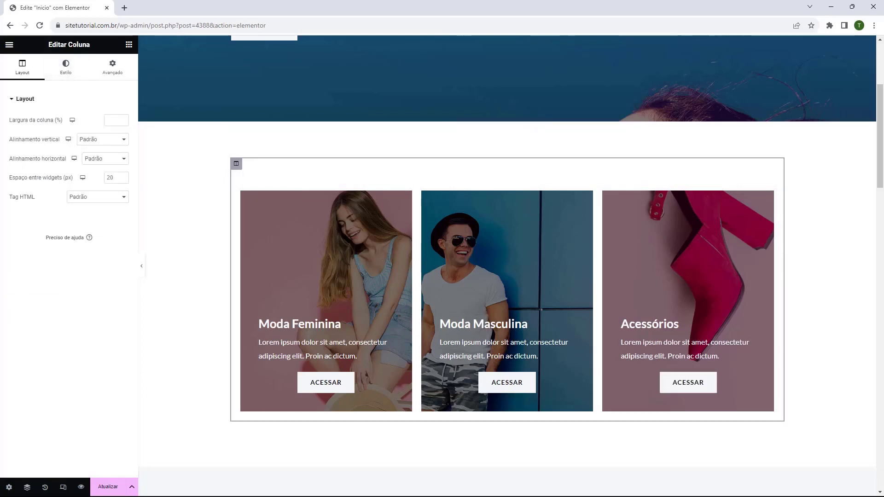
pyautogui.click(65, 66)
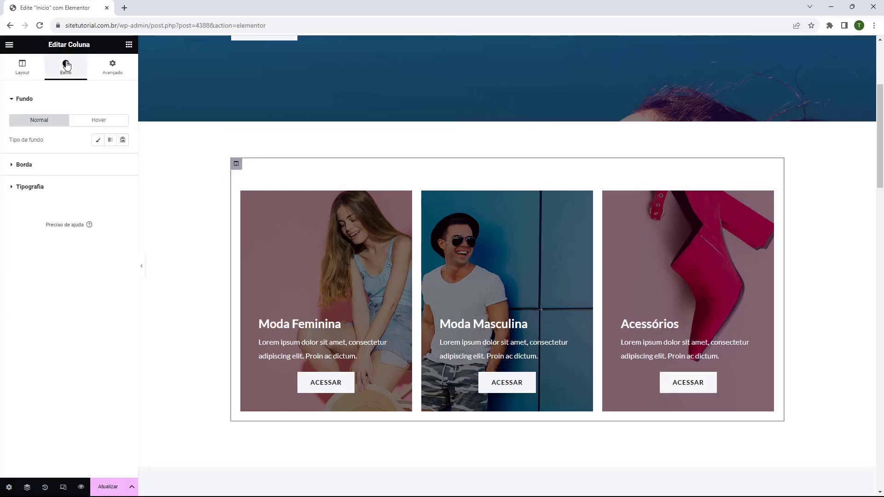
pyautogui.click(112, 67)
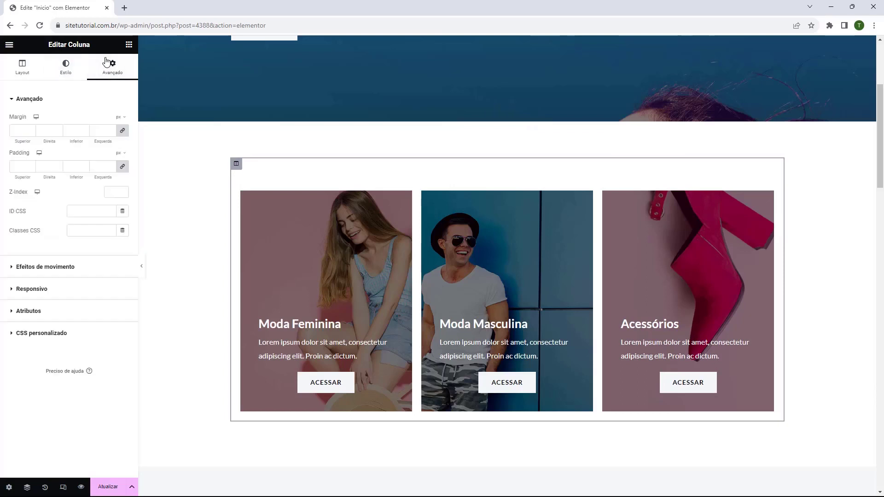
pyautogui.click(124, 166)
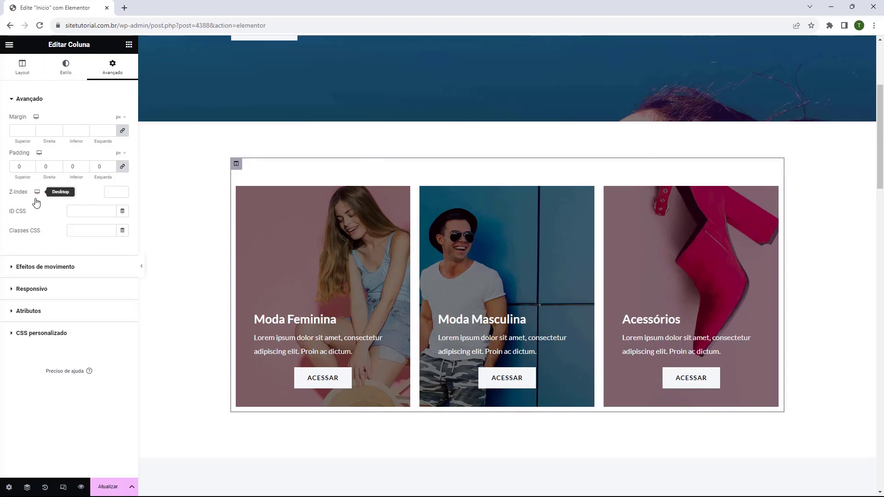
pyautogui.click(31, 169)
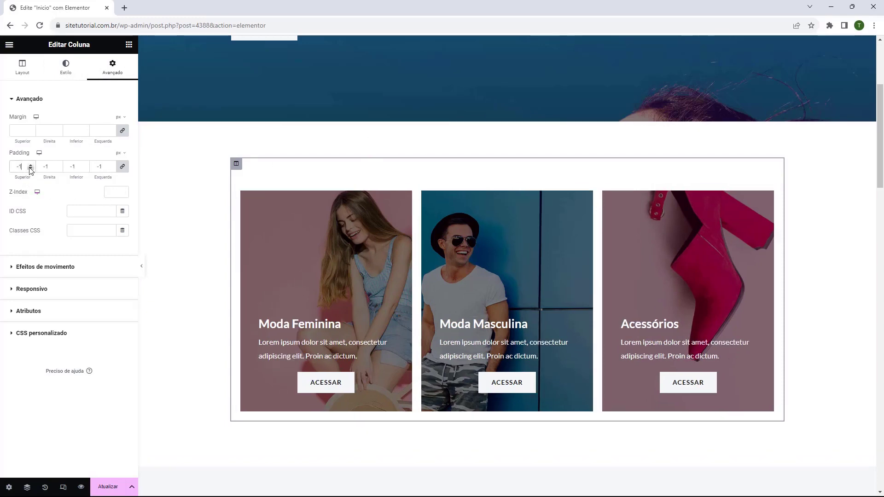
# Step: Unlink the cards' outer column margin values and set only the top margin to -50 px
pyautogui.click(123, 133)
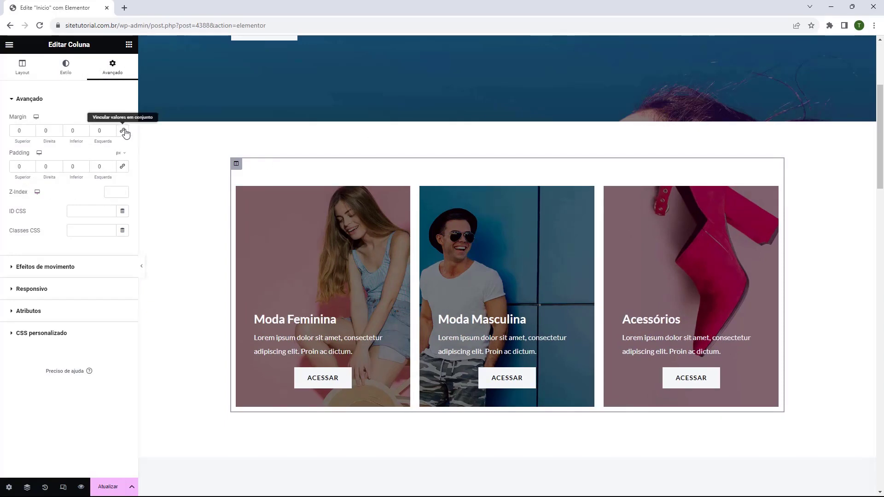
pyautogui.click(31, 133)
pyautogui.click(31, 133)
pyautogui.click(31, 133)
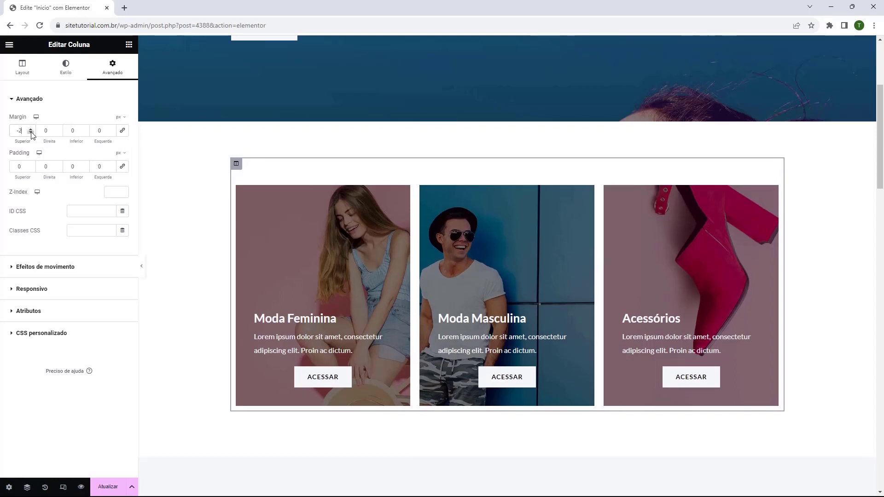
pyautogui.click(31, 133)
pyautogui.click(31, 133)
pyautogui.click(31, 132)
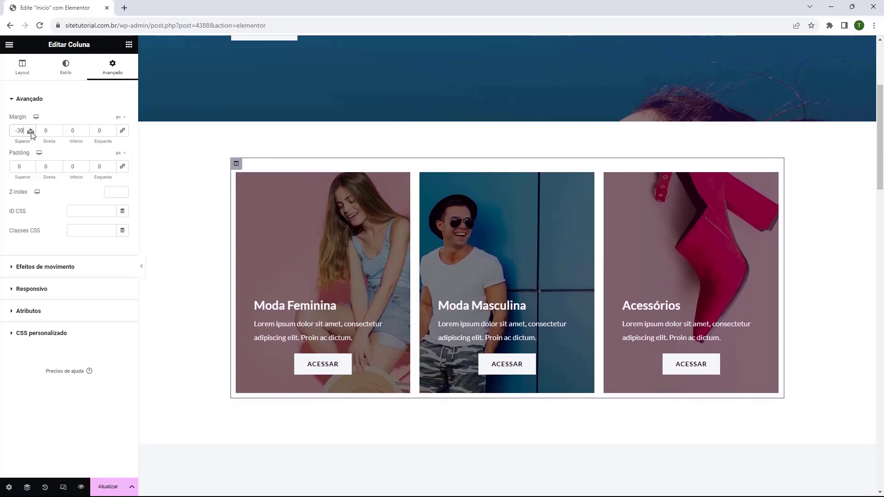
pyautogui.click(31, 132)
pyautogui.click(31, 132)
pyautogui.click(30, 133)
pyautogui.click(31, 132)
pyautogui.click(31, 132)
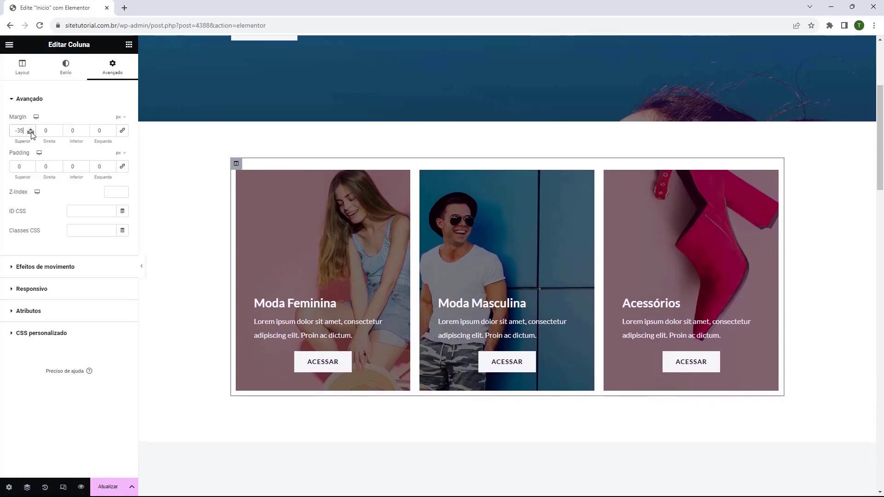
pyautogui.click(31, 133)
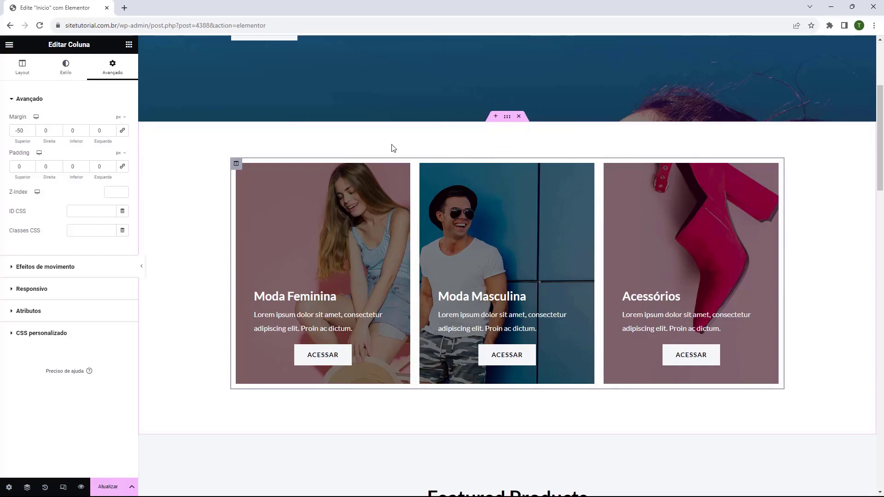
# Step: Set the promotional cards section's top and bottom padding to 35 px each
pyautogui.click(507, 123)
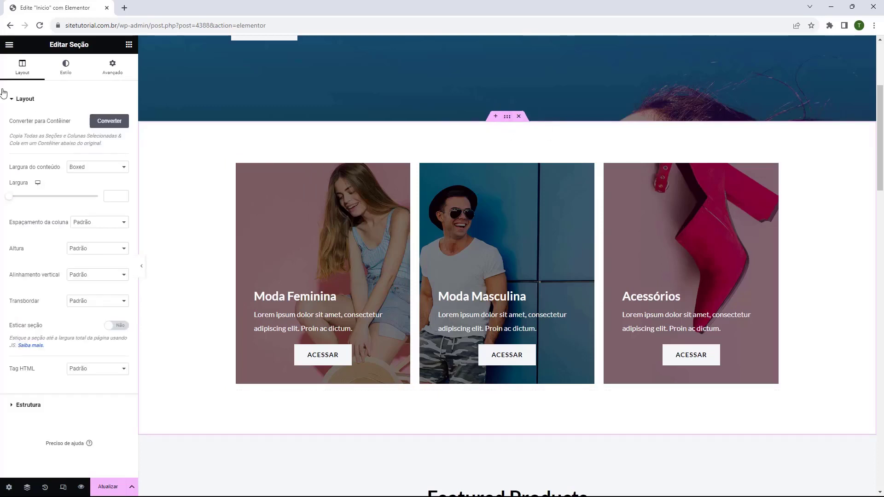
pyautogui.click(104, 67)
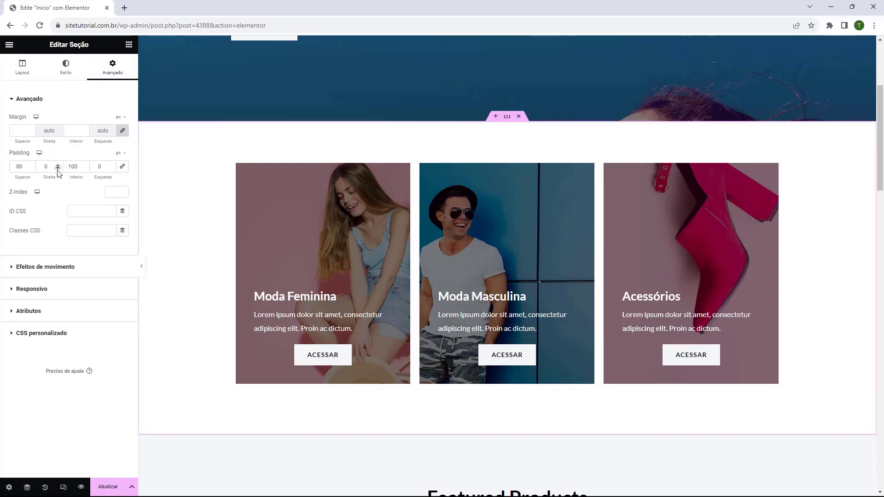
pyautogui.click(31, 168)
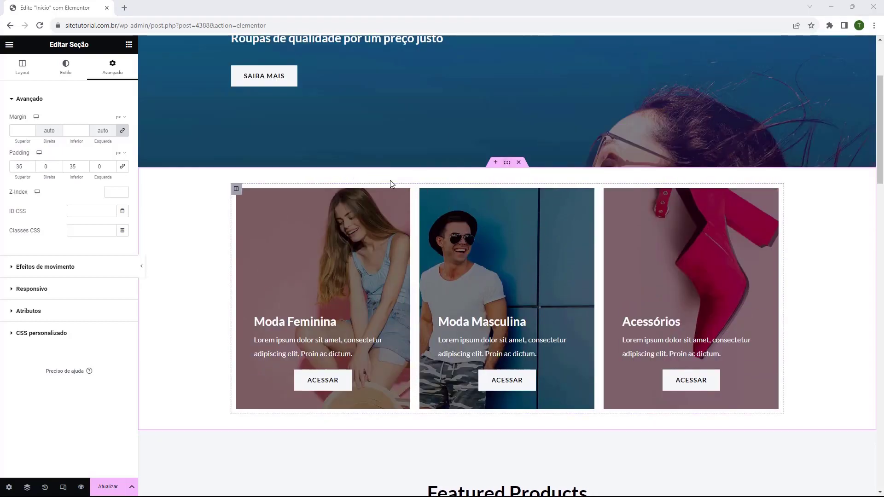
# Step: Change the "Featured Products" heading to "Mais Vendidos"
pyautogui.scroll(-5, 383, 186)
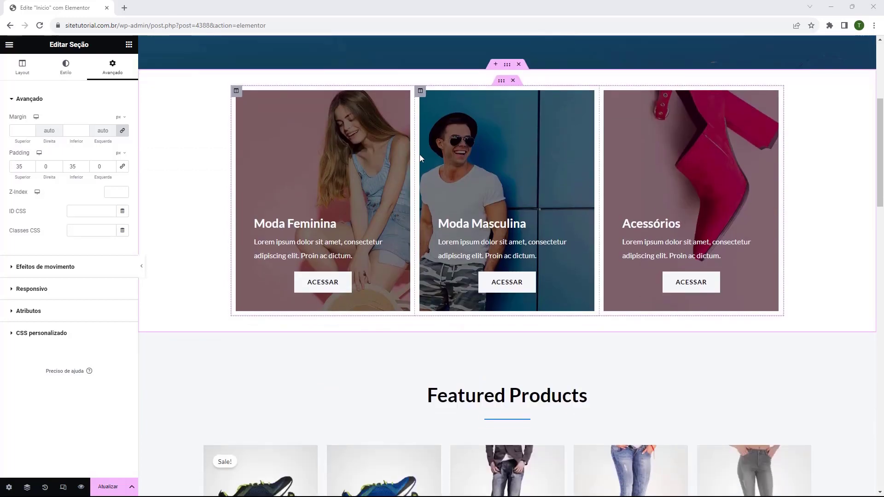
pyautogui.scroll(-2, 418, 154)
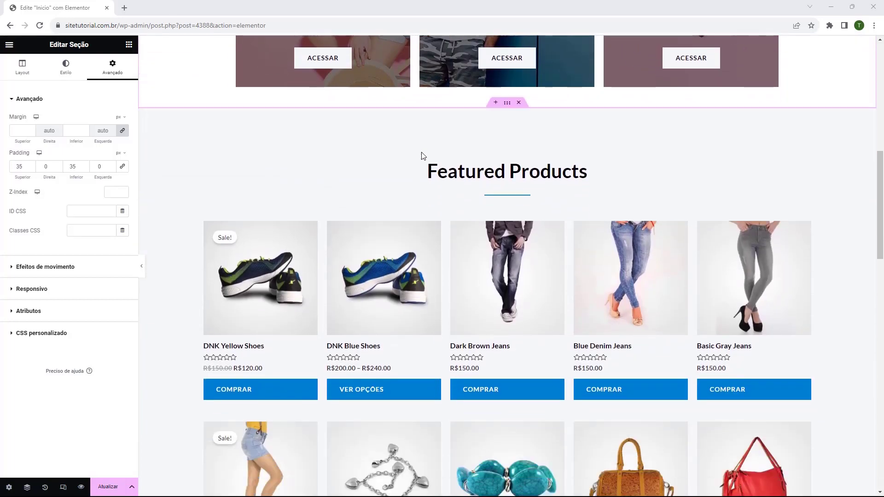
pyautogui.scroll(-3, 419, 150)
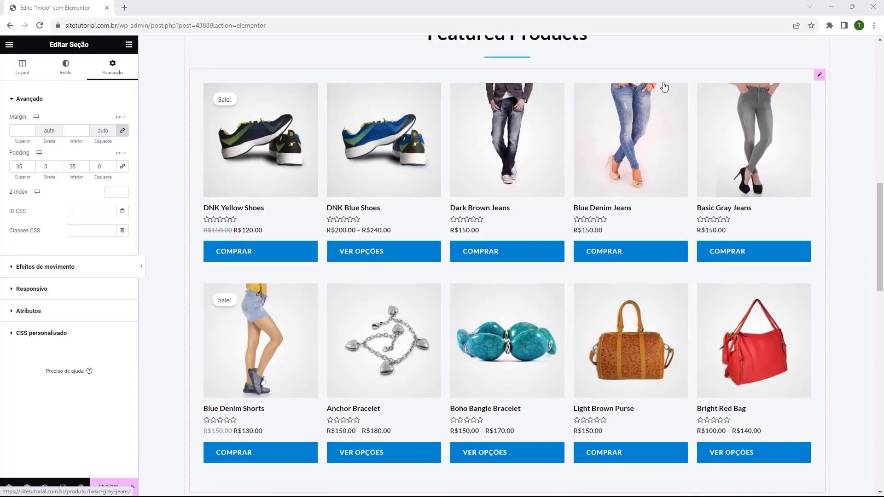
pyautogui.scroll(-10, 466, 264)
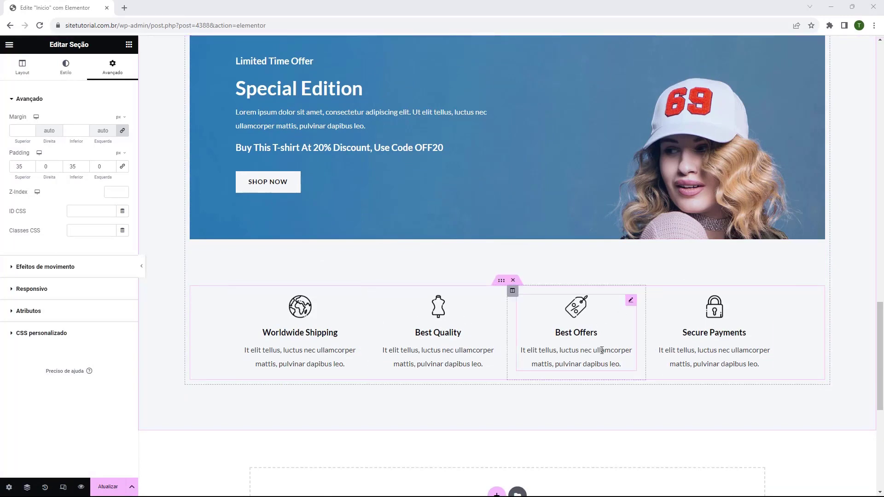
pyautogui.scroll(10, 460, 322)
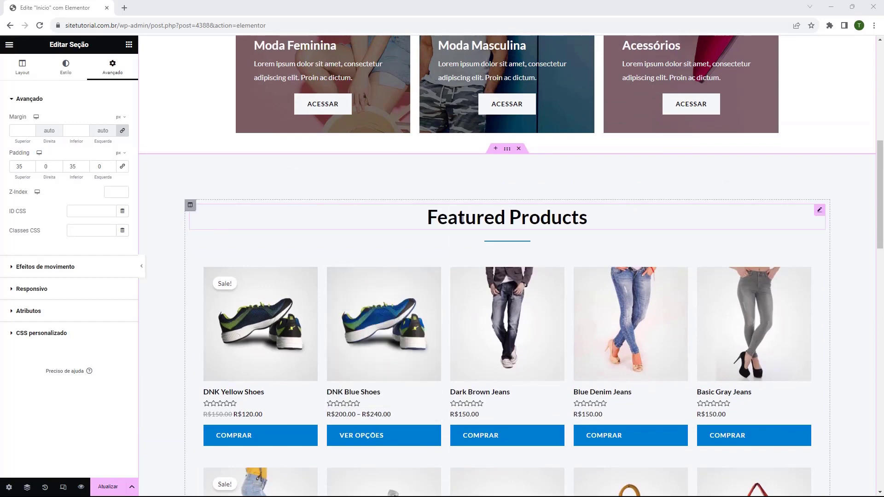
pyautogui.click(462, 220)
pyautogui.doubleClick(462, 220)
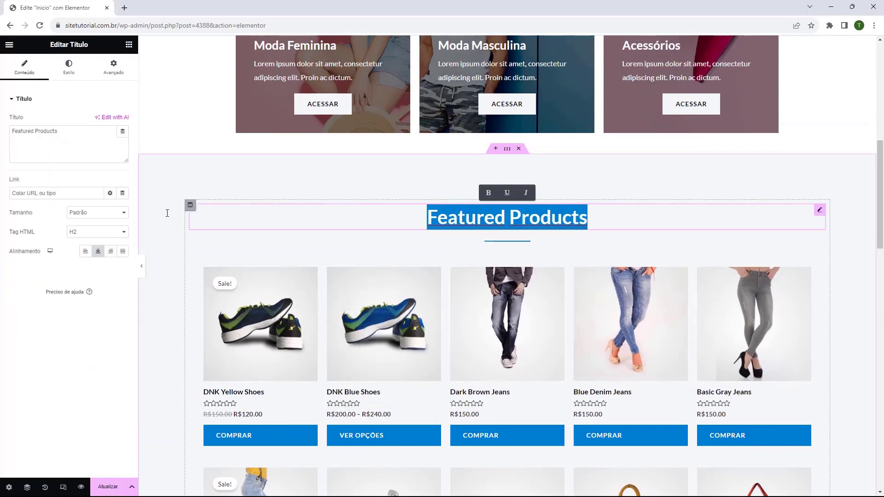
pyautogui.click(71, 133)
pyautogui.tripleClick(71, 133)
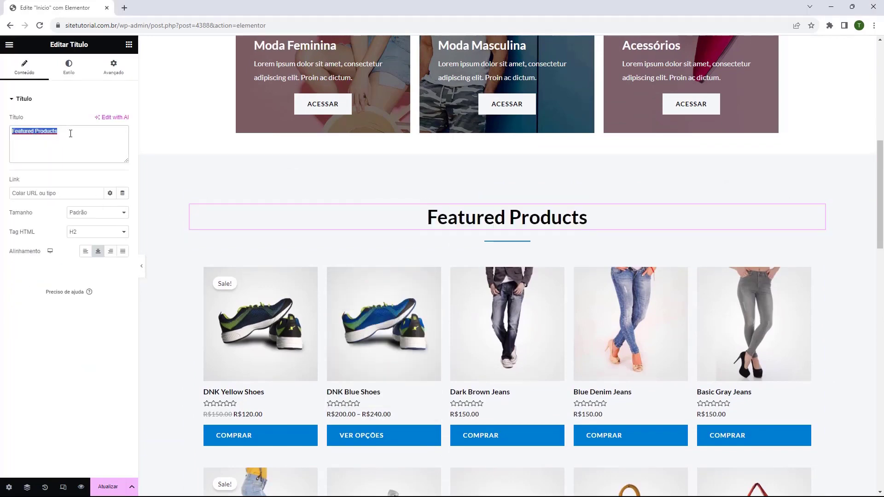
pyautogui.write('Mais Vendidos')
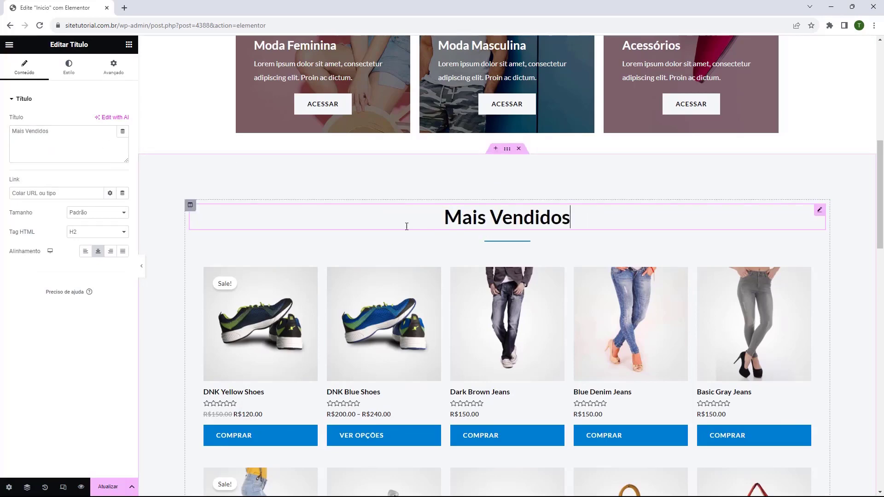
pyautogui.click(422, 227)
# Step: Open the product grid below the Mais Vendidos heading for editing and inspect its shortcode
pyautogui.scroll(-3, 461, 230)
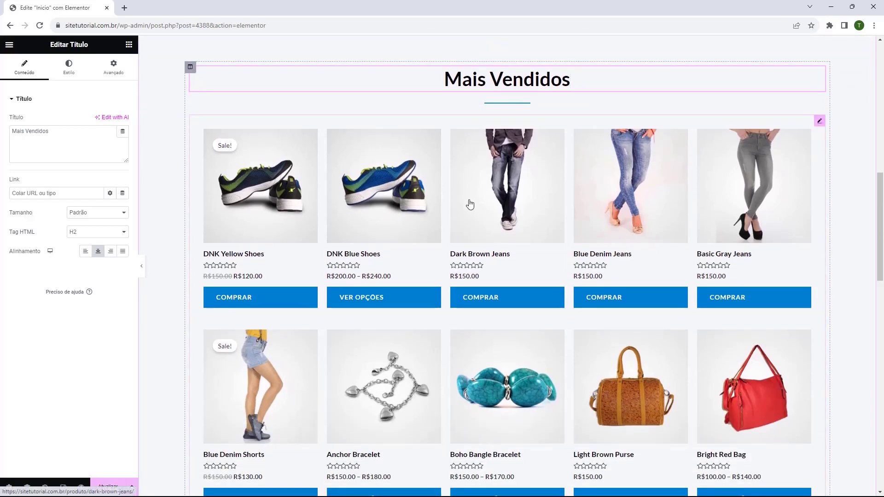
pyautogui.click(470, 214)
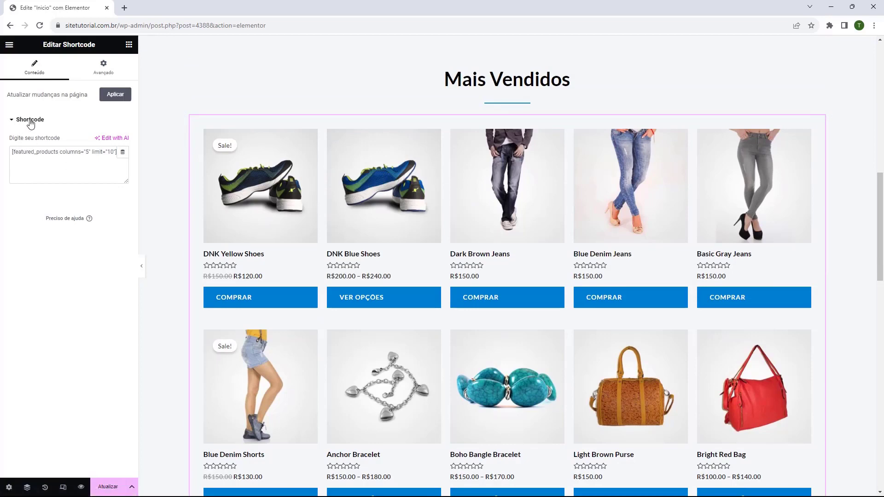
pyautogui.click(50, 156)
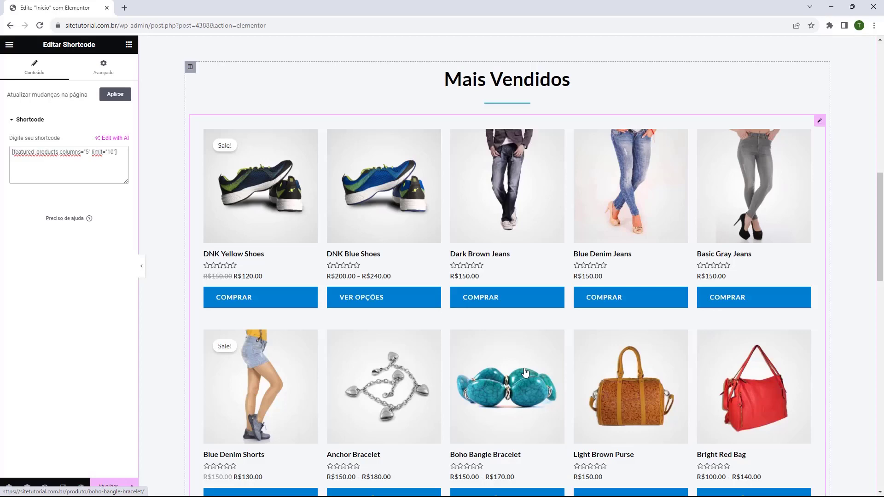
# Step: Browse the widget library, collapsing the Pro category and expanding WooCommerce to check which product widgets are available
pyautogui.click(128, 45)
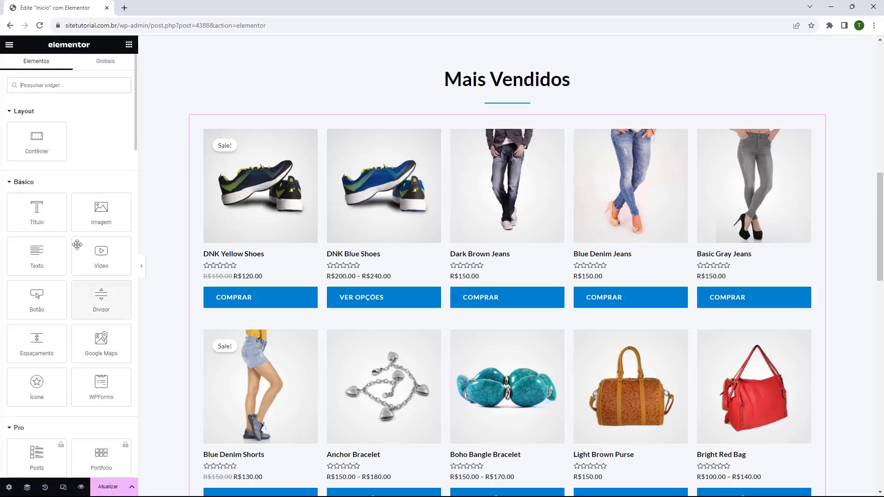
pyautogui.scroll(-5, 77, 245)
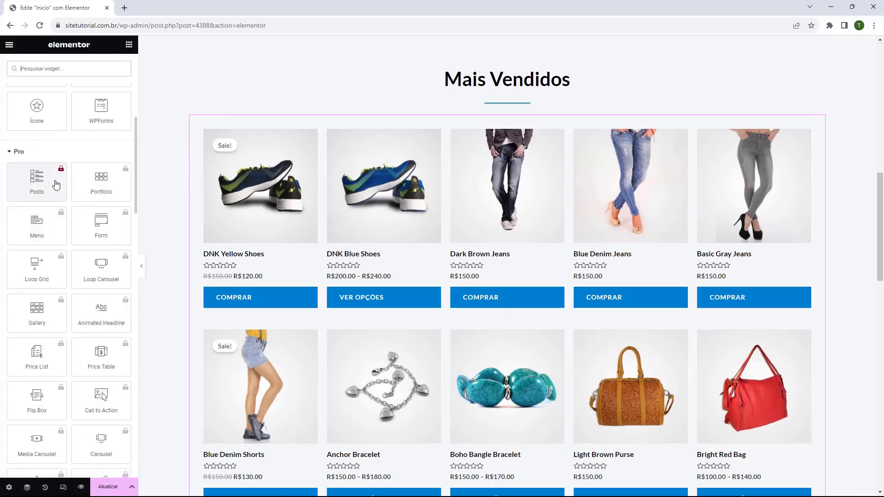
pyautogui.click(38, 155)
pyautogui.scroll(-2, 40, 180)
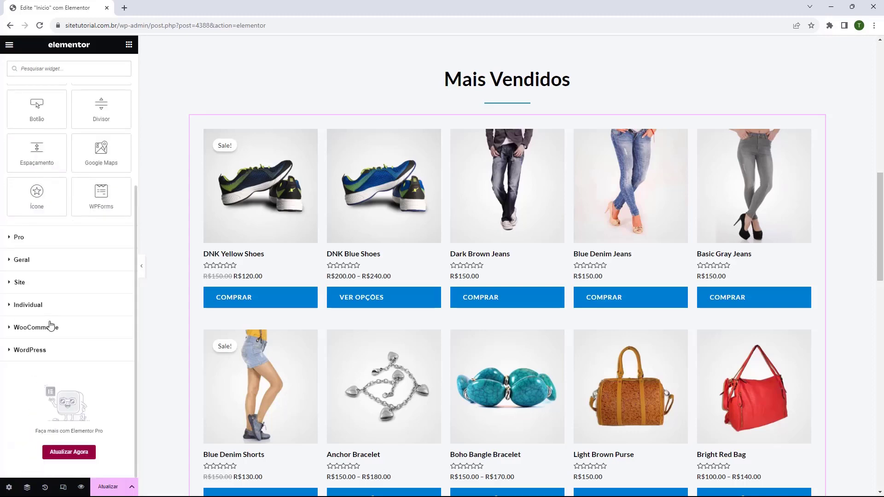
pyautogui.click(51, 326)
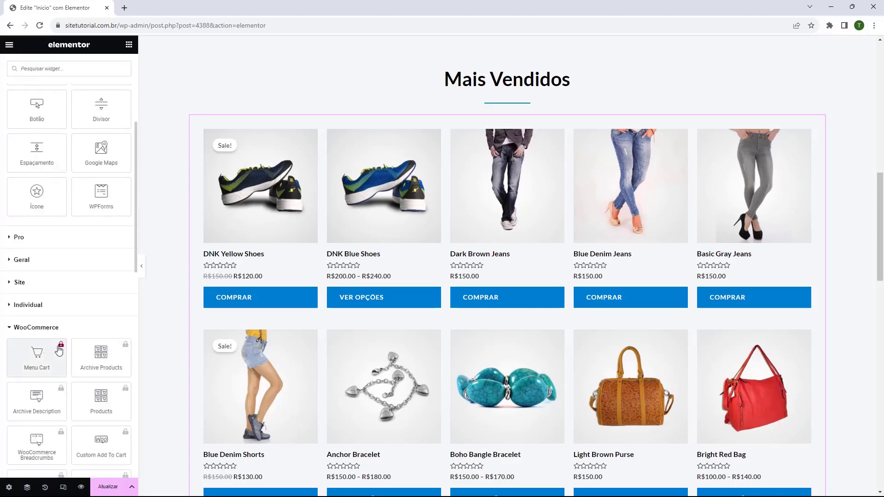
pyautogui.click(61, 346)
pyautogui.click(60, 347)
# Step: Return to the product grid's shortcode and compare its columns and limit parameters with the displayed product rows
pyautogui.click(514, 217)
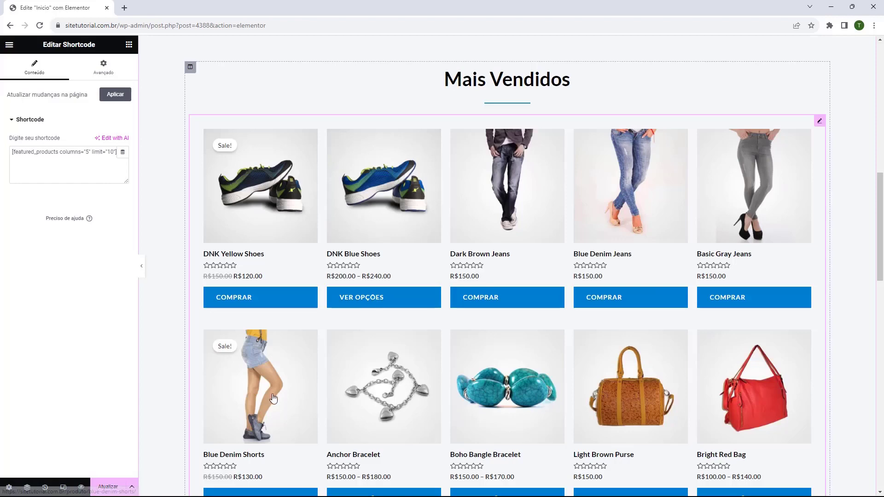
pyautogui.scroll(-1, 329, 320)
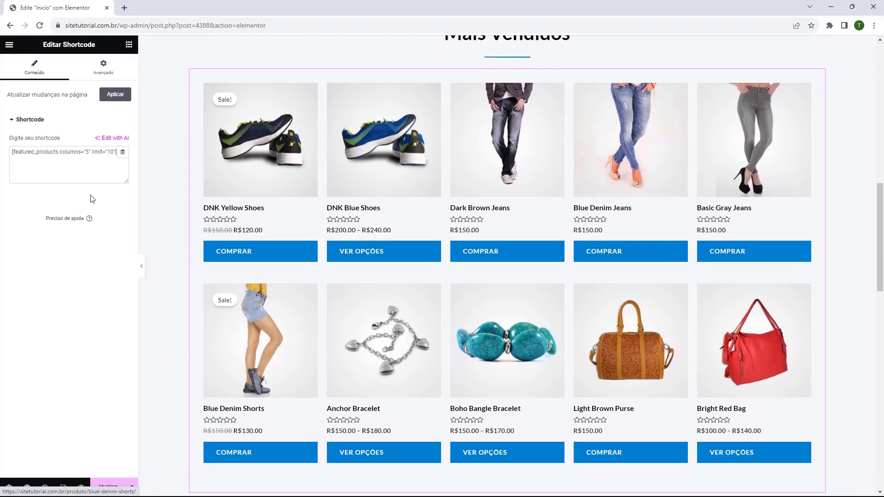
pyautogui.click(35, 167)
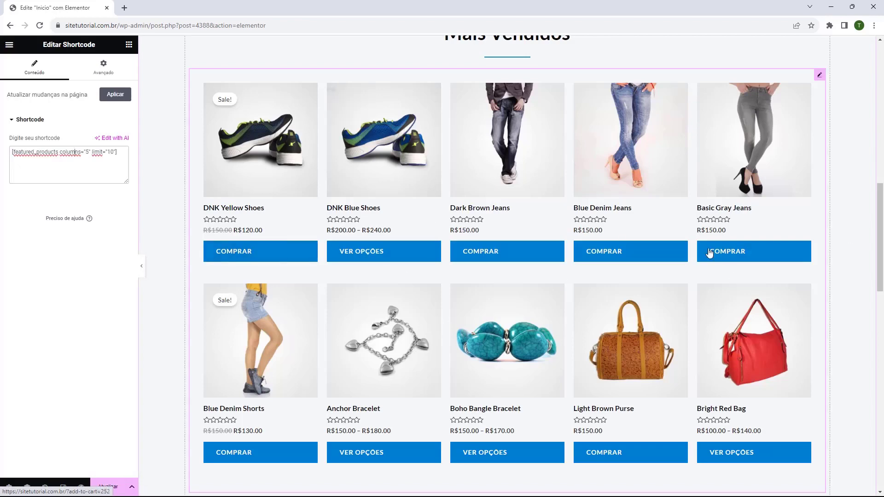
pyautogui.scroll(-1, 575, 322)
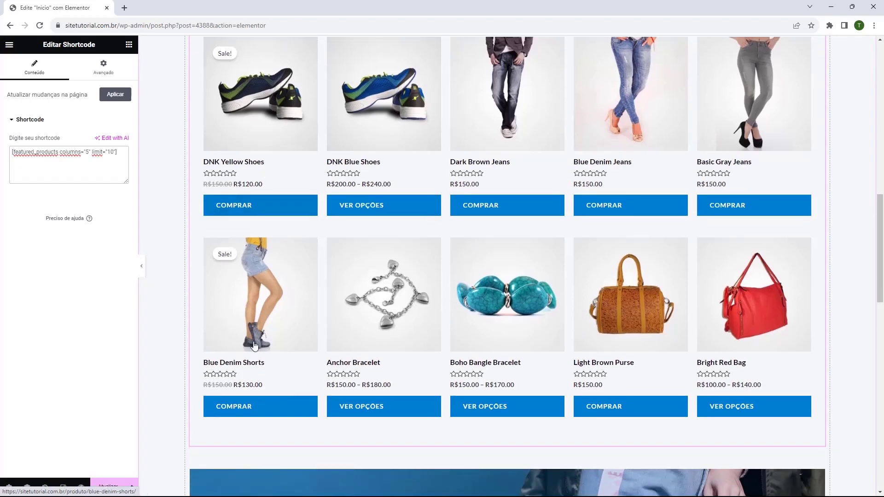
# Step: Set the columns parameter to 4 in the featured products shortcode and check the resulting product rows
pyautogui.scroll(1, 235, 346)
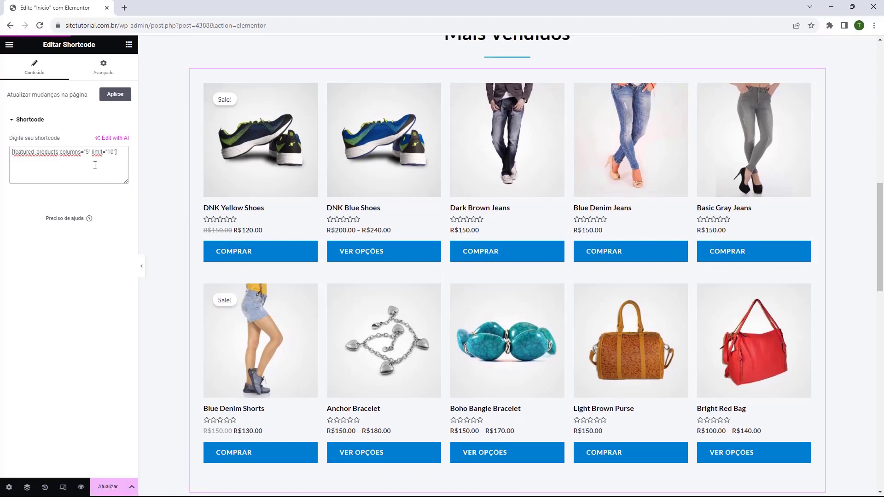
pyautogui.doubleClick(87, 152)
pyautogui.write('4')
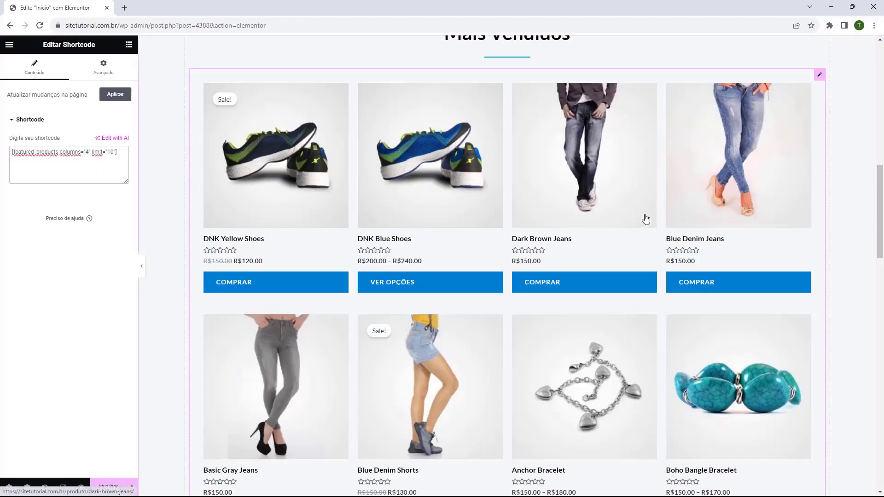
pyautogui.scroll(-8, 645, 219)
pyautogui.scroll(5, 467, 283)
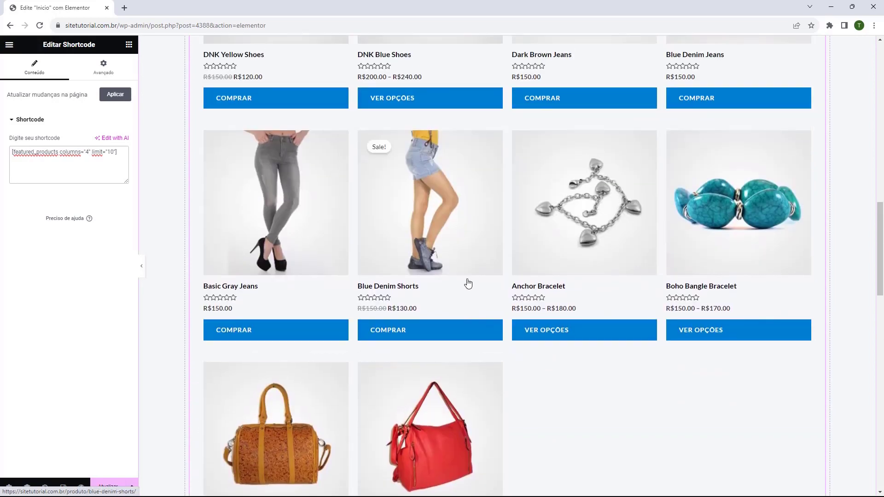
# Step: Set the limit parameter to 4 in the featured products shortcode so only one row of products is displayed
pyautogui.scroll(5, 401, 271)
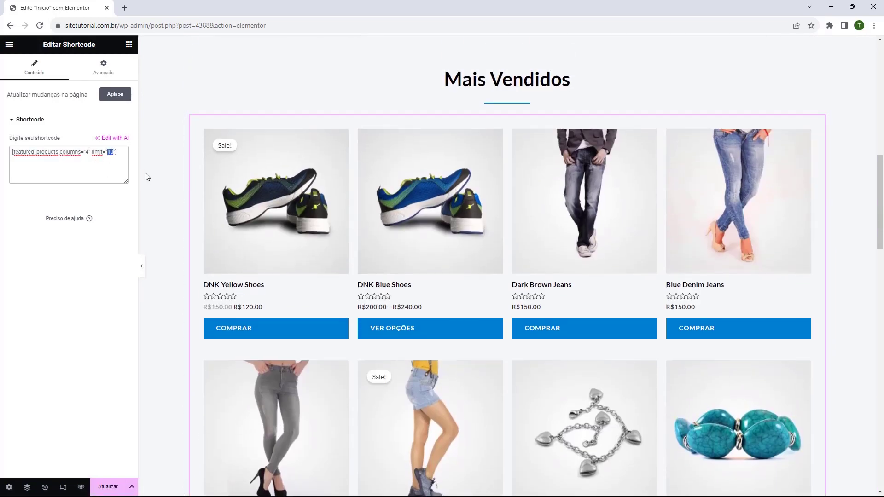
pyautogui.write('4')
pyautogui.scroll(1, 219, 277)
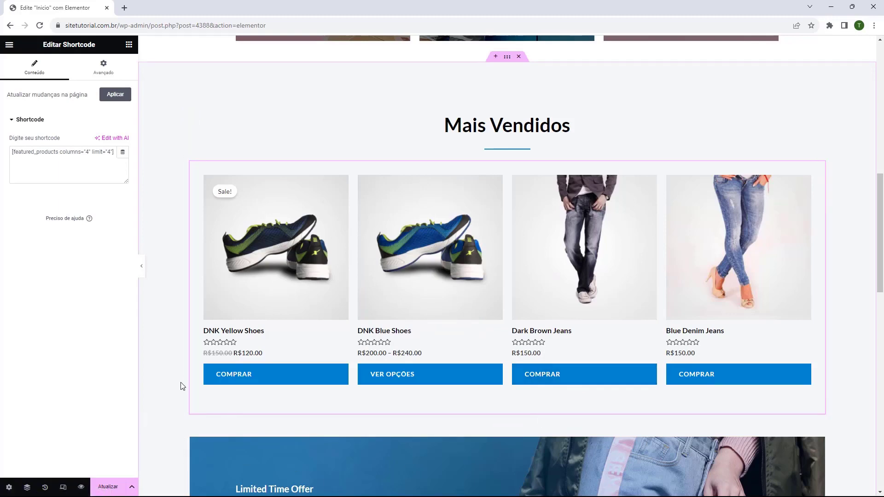
pyautogui.scroll(-1, 179, 378)
pyautogui.scroll(2, 493, 430)
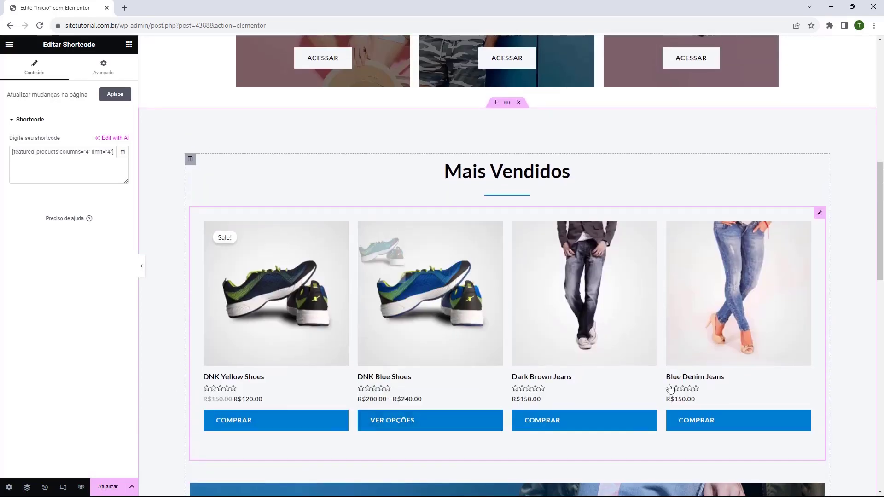
# Step: Delete the "Special Edition" limited time offer banner section below the product grid
pyautogui.scroll(-7, 606, 239)
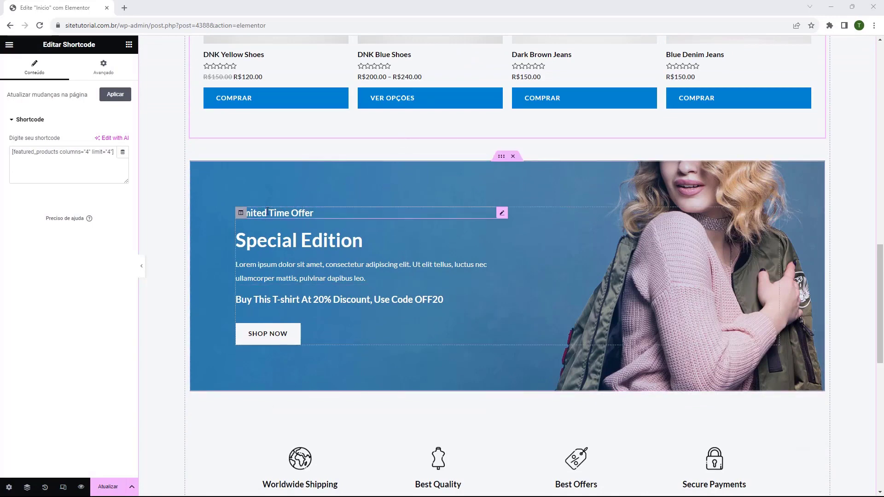
pyautogui.scroll(-1, 303, 237)
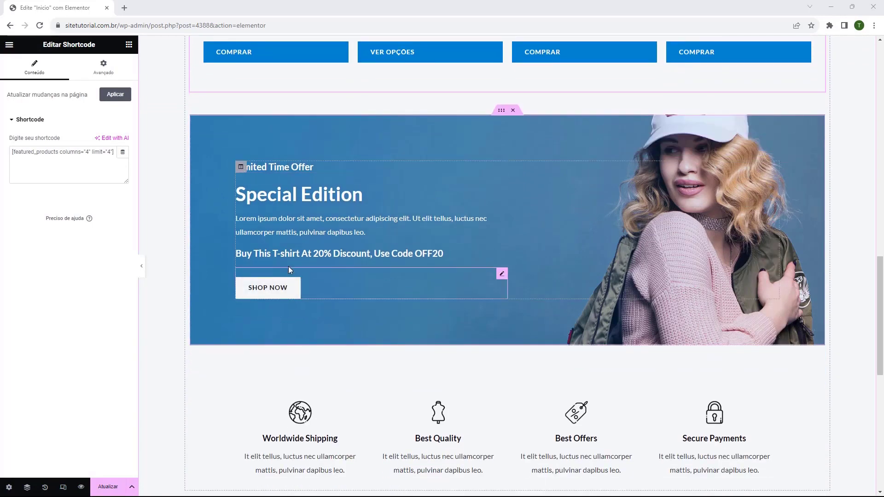
pyautogui.scroll(1, 276, 269)
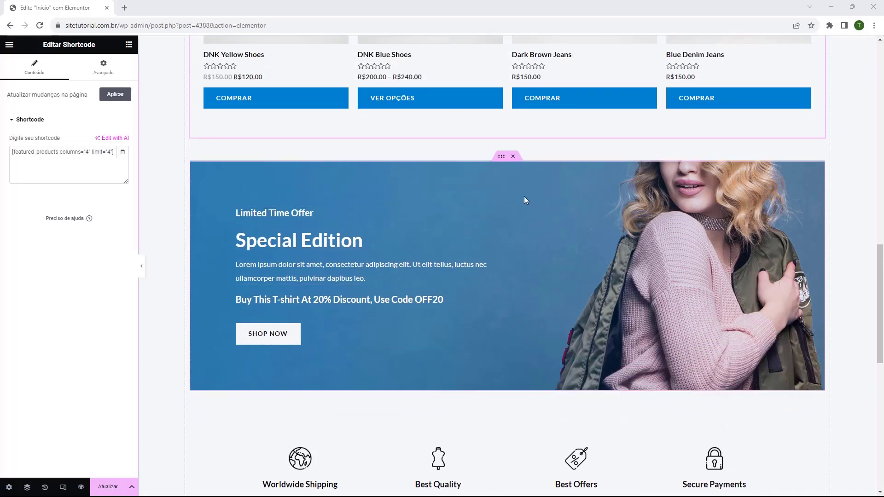
pyautogui.click(512, 157)
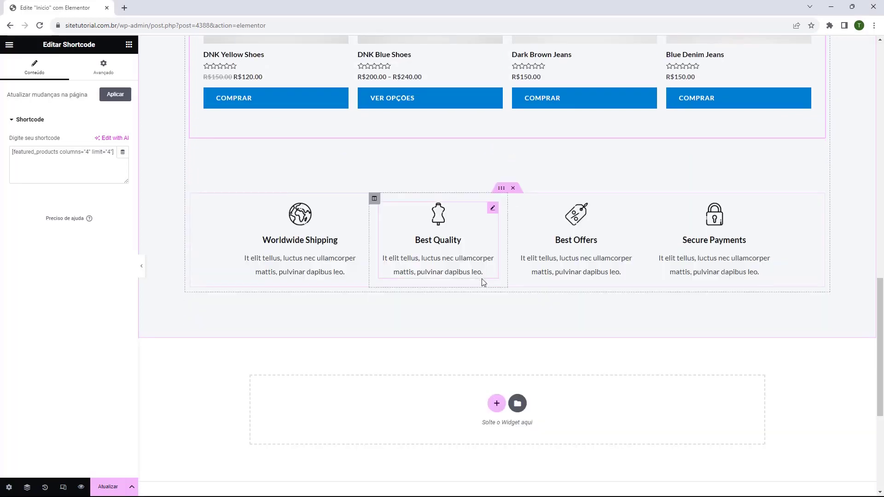
# Step: Examine the settings of the Worldwide Shipping, Best Quality and Best Offers image boxes below the products
pyautogui.scroll(1, 481, 278)
pyautogui.click(396, 244)
pyautogui.scroll(2, 455, 287)
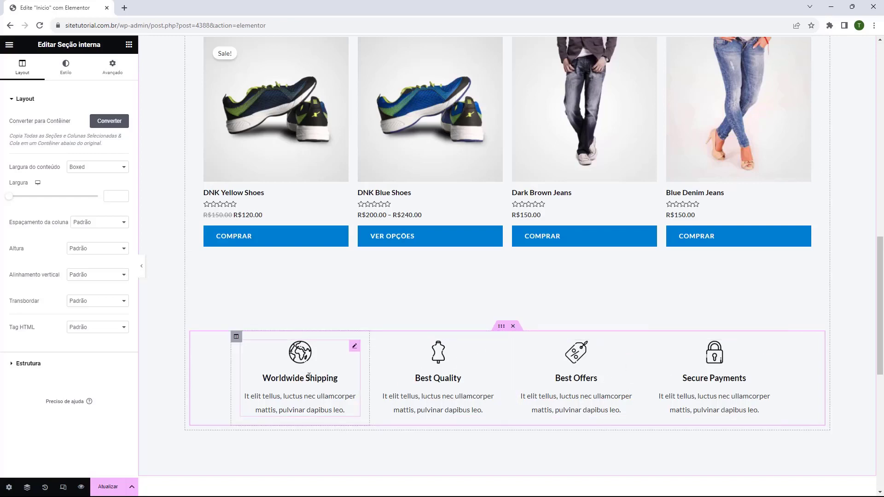
pyautogui.click(302, 360)
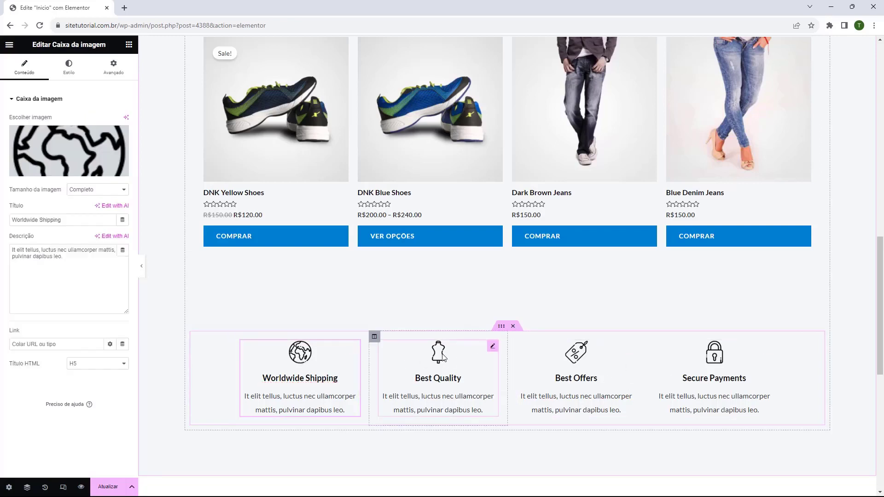
pyautogui.click(440, 358)
pyautogui.click(576, 361)
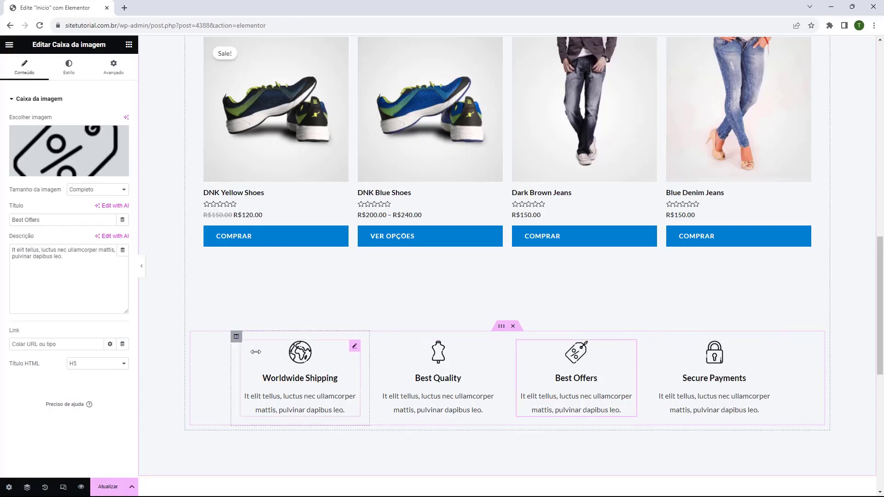
pyautogui.click(311, 360)
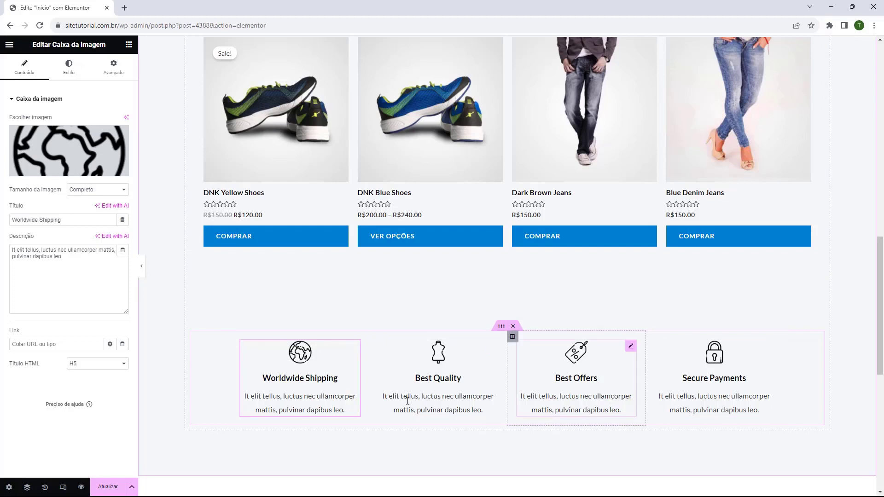
# Step: Delete the inner section holding the four image boxes from Worldwide Shipping to Secure Payments
pyautogui.click(513, 326)
pyautogui.scroll(4, 528, 388)
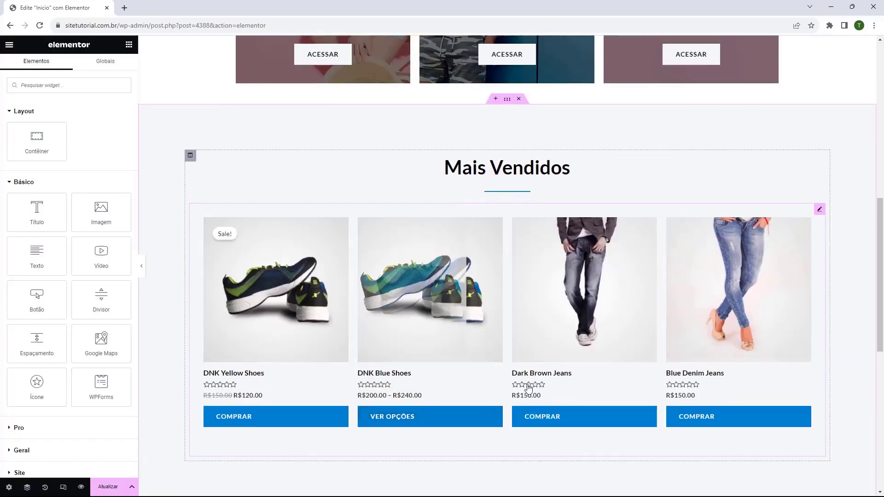
pyautogui.scroll(2, 506, 322)
pyautogui.scroll(-4, 446, 396)
pyautogui.scroll(1, 540, 429)
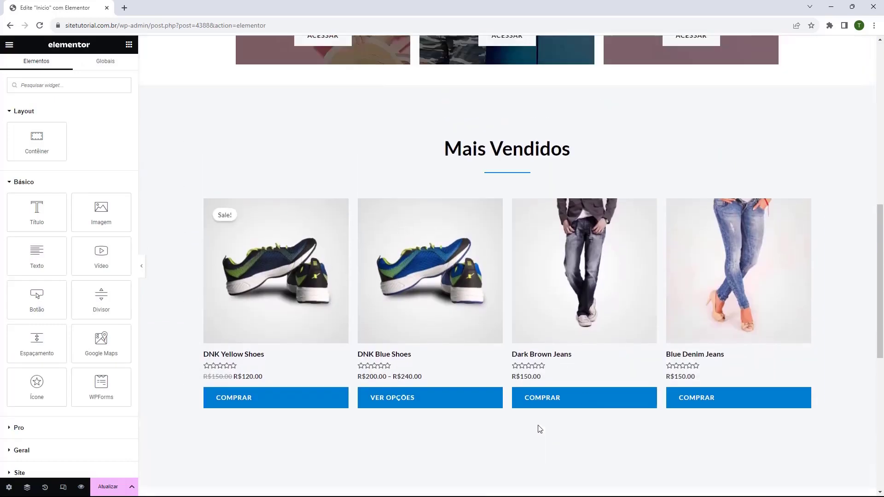
# Step: Set the top and bottom padding of the Mais Vendidos section to 20 px
pyautogui.scroll(3, 506, 276)
pyautogui.click(506, 198)
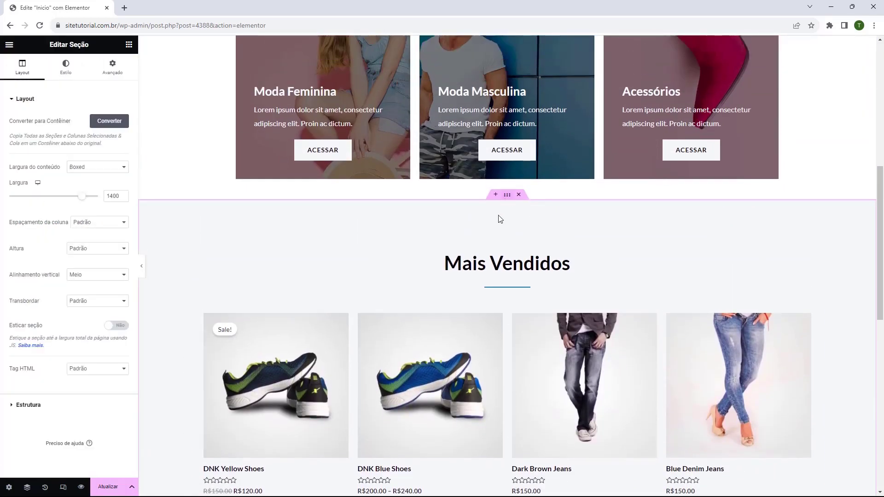
pyautogui.click(107, 74)
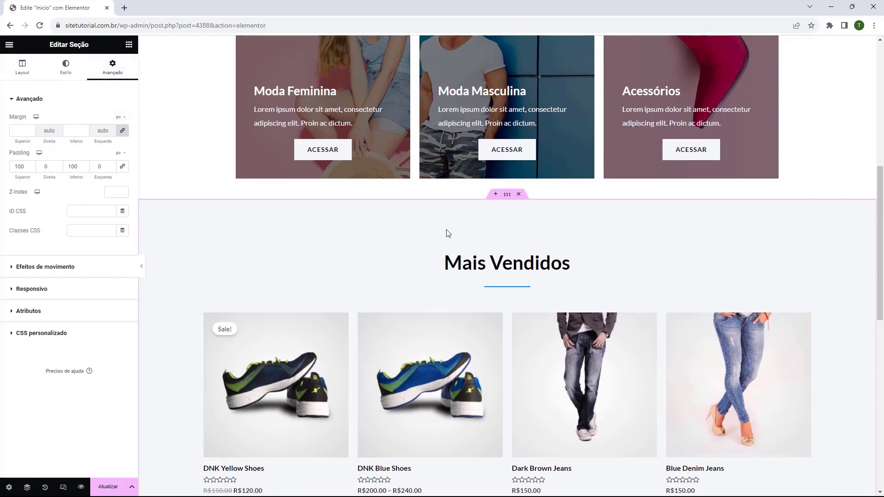
pyautogui.scroll(-2, 446, 230)
pyautogui.moveTo(31, 169); pyautogui.dragTo(84, 169)
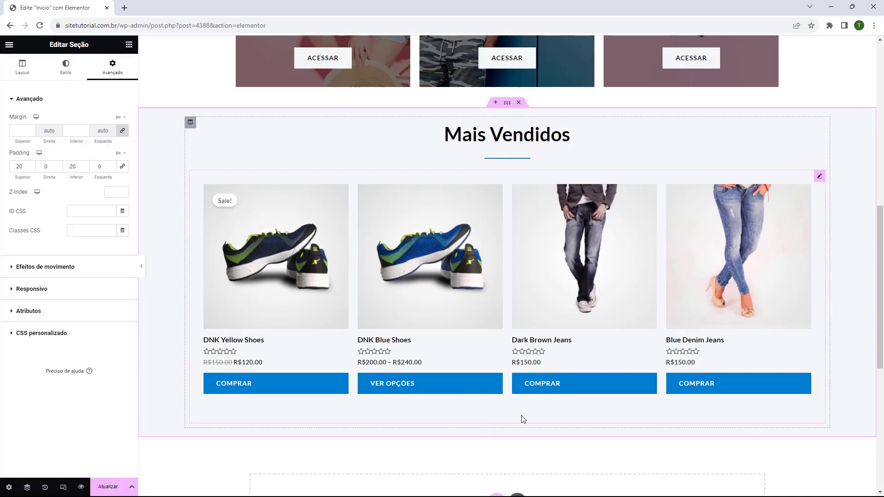
# Step: Move the section with the Moda Feminina, Moda Masculina and Acessórios cards below the Mais Vendidos section
pyautogui.scroll(5, 513, 460)
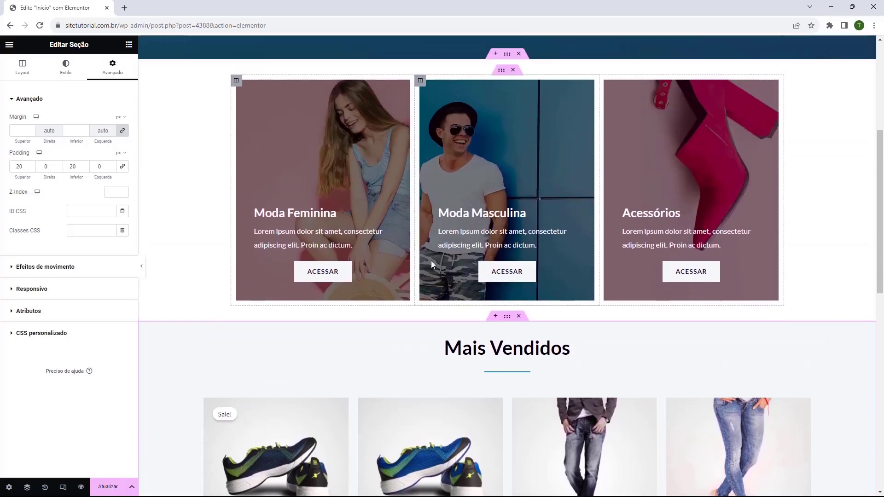
pyautogui.scroll(1, 537, 330)
pyautogui.scroll(-1, 529, 318)
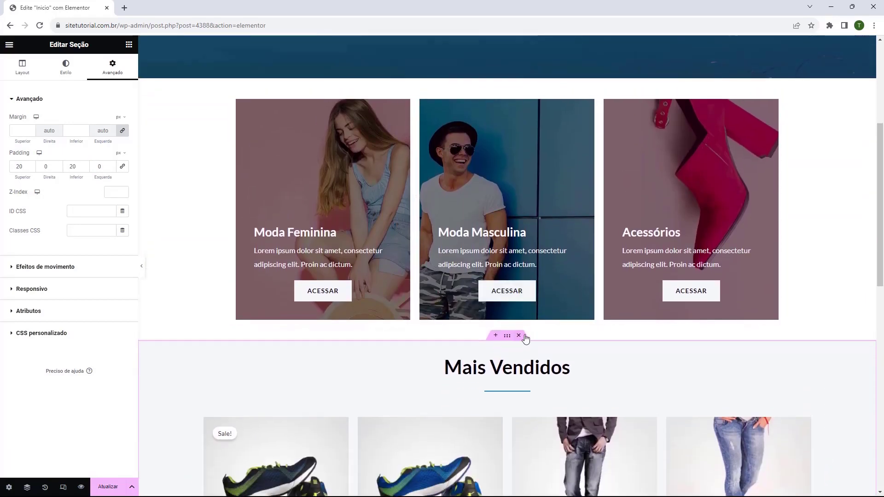
pyautogui.scroll(1, 526, 338)
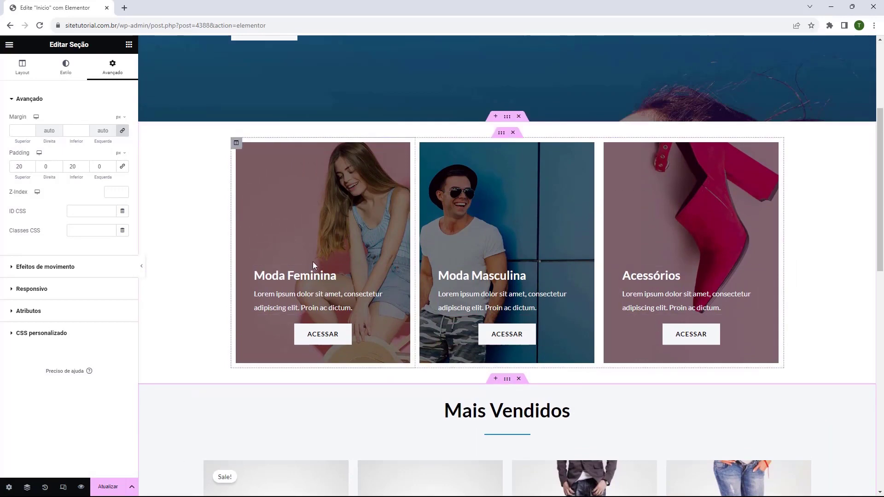
pyautogui.scroll(-8, 597, 258)
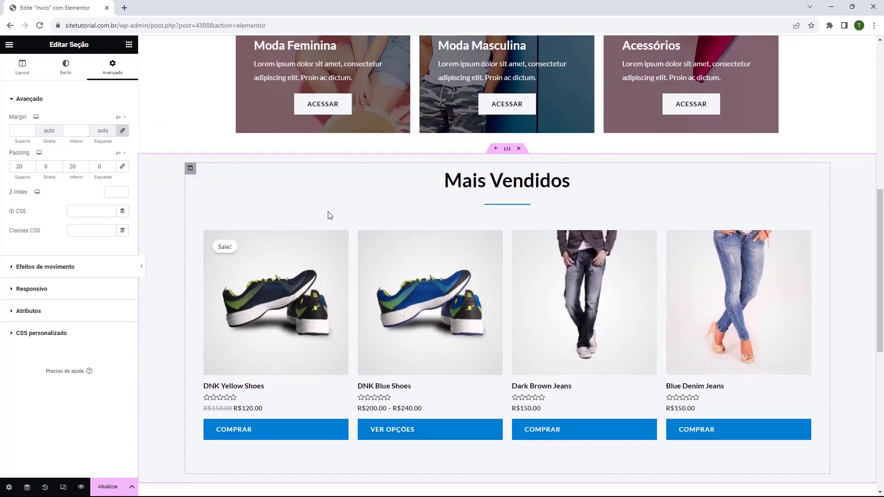
pyautogui.scroll(9, 473, 357)
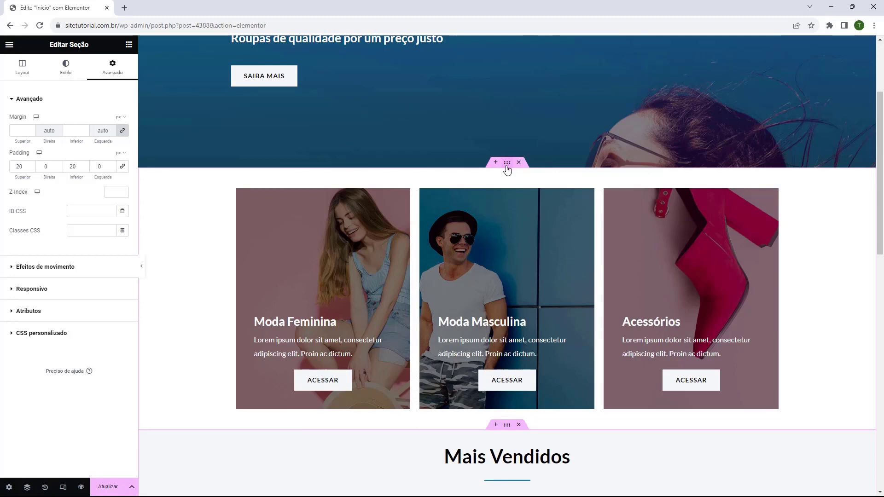
pyautogui.moveTo(507, 164); pyautogui.dragTo(490, 392)
pyautogui.scroll(-8, 521, 360)
pyautogui.scroll(3, 520, 360)
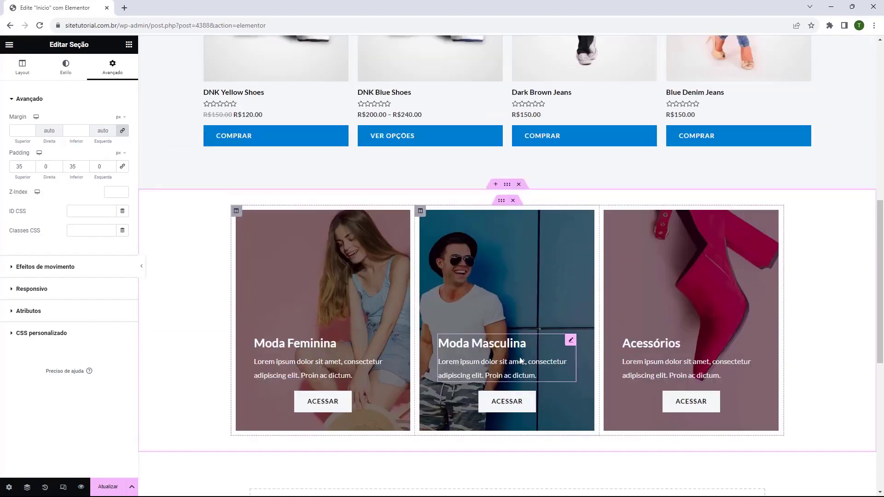
# Step: Add a new container with a four-column structure between the hero banner and the Mais Vendidos section
pyautogui.scroll(8, 521, 360)
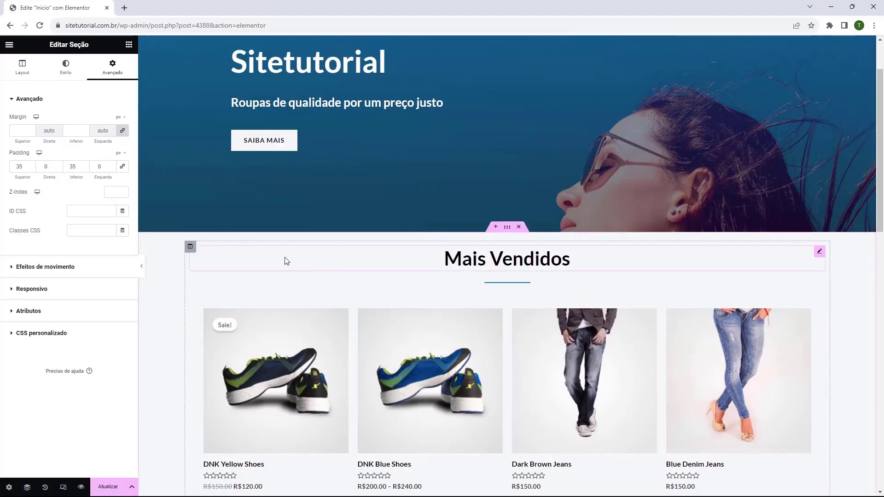
pyautogui.scroll(2, 357, 169)
pyautogui.scroll(-1, 451, 210)
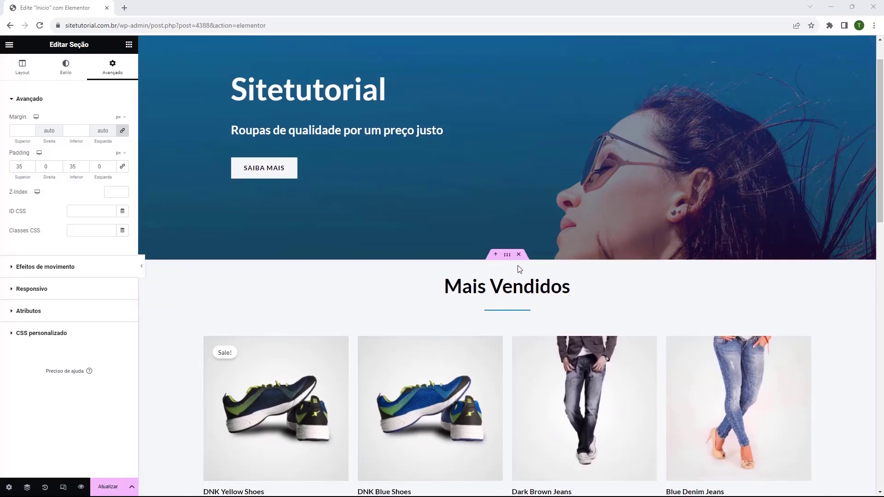
pyautogui.click(495, 256)
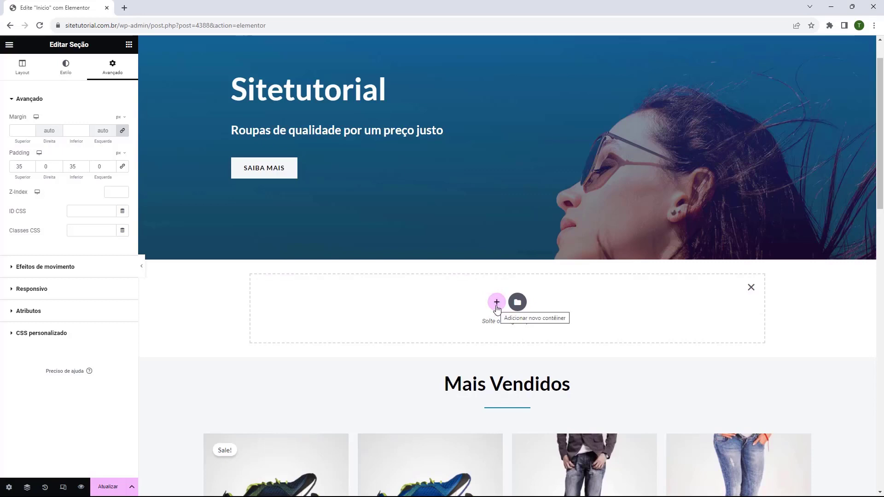
pyautogui.click(497, 303)
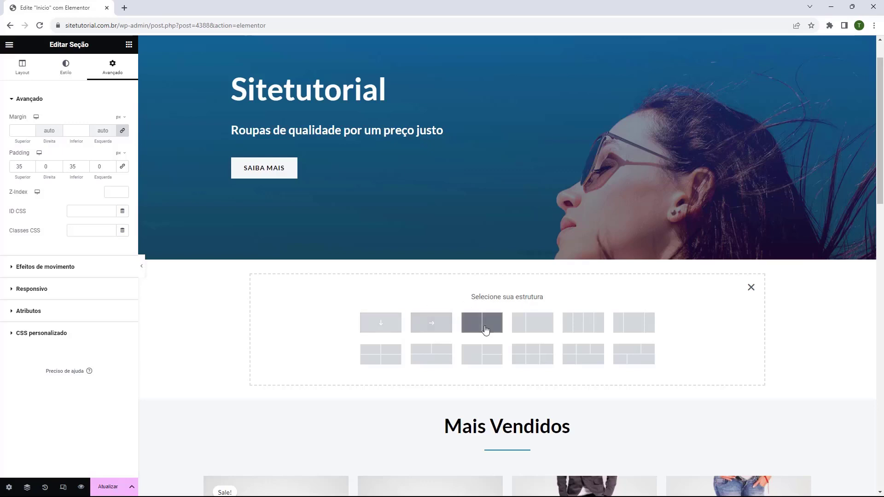
pyautogui.click(581, 334)
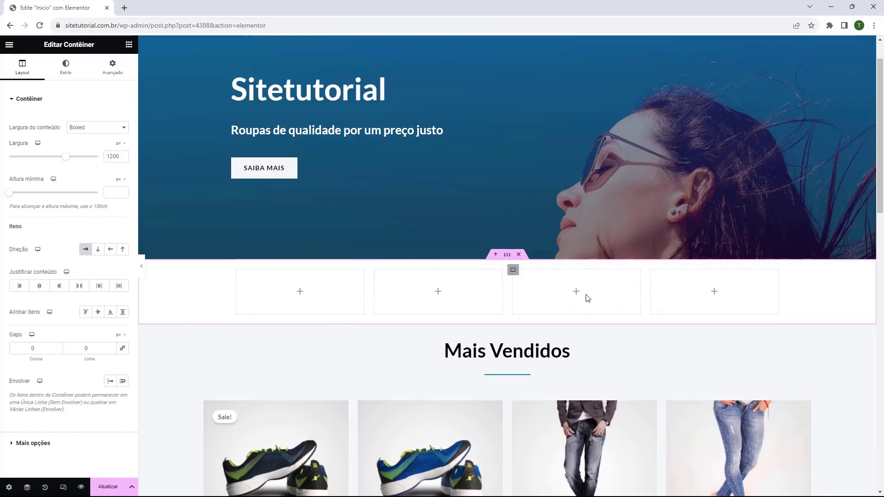
pyautogui.click(386, 306)
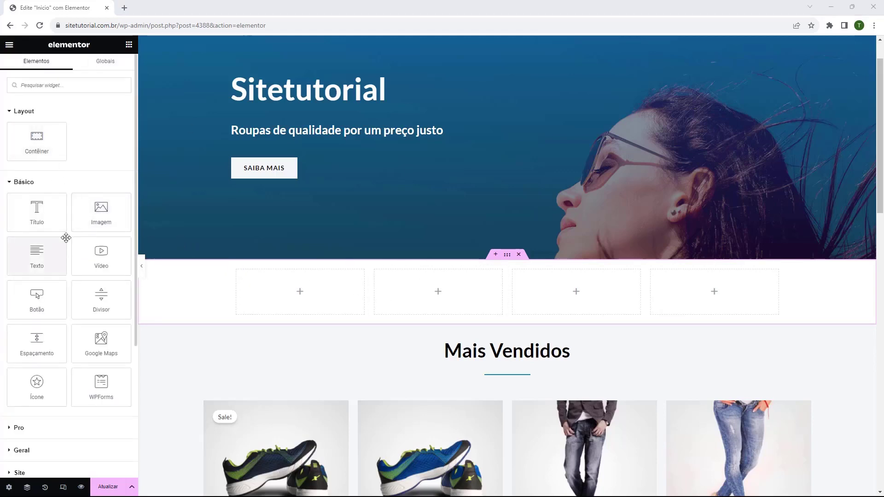
# Step: Expand the Geral widget category and place its Ícone widget in the first column of the new container
pyautogui.scroll(-2, 65, 154)
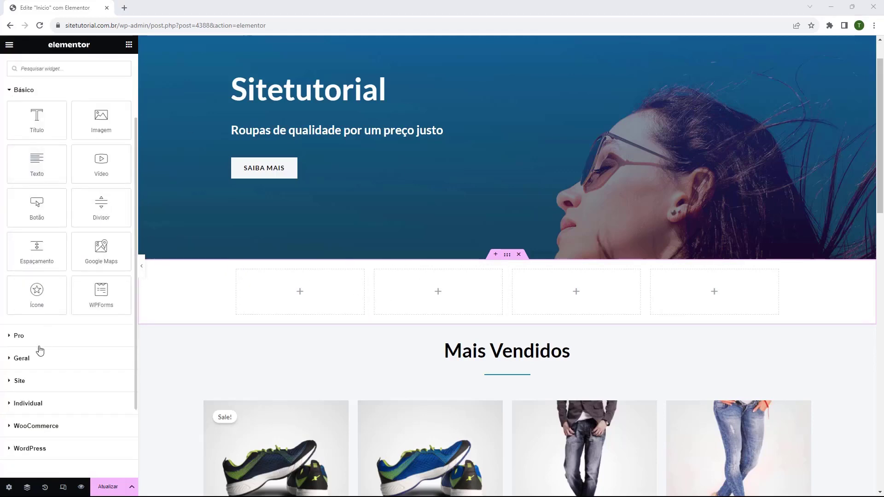
pyautogui.click(17, 364)
pyautogui.scroll(-4, 42, 285)
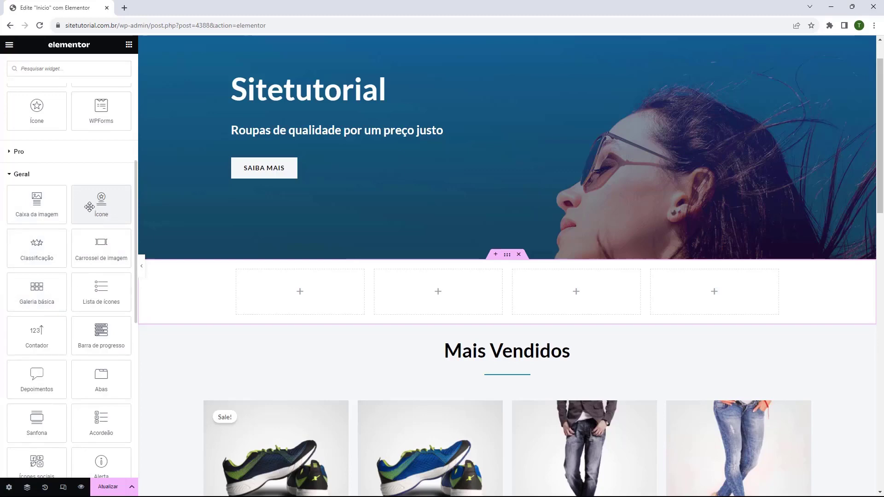
pyautogui.moveTo(91, 205); pyautogui.dragTo(291, 293)
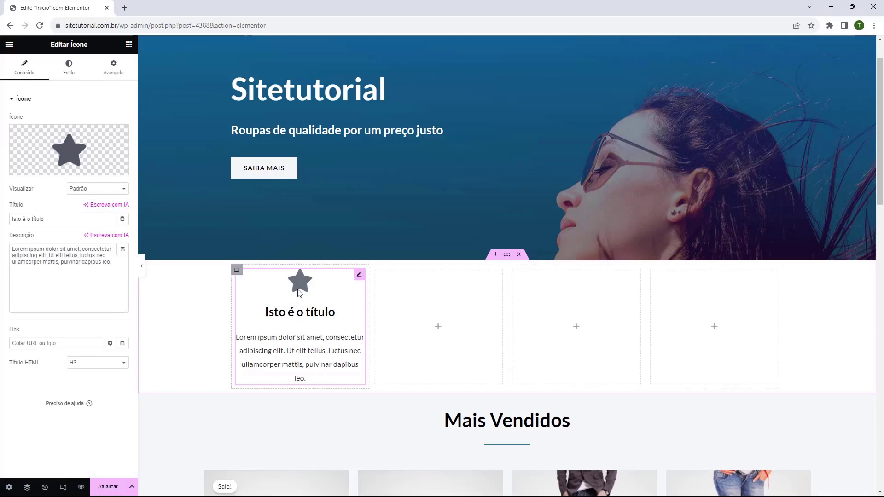
pyautogui.moveTo(74, 157)
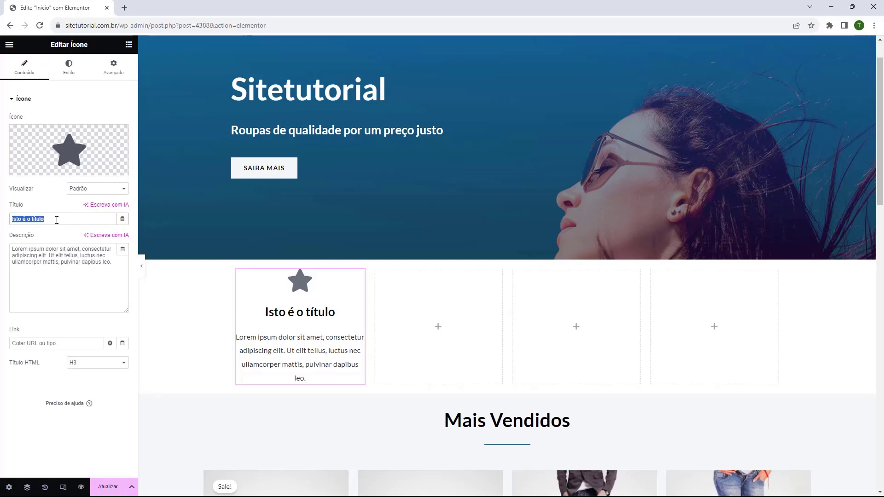
# Step: Set the first column's title to PAGUE PELO PIX and its description to "Ganhe 5% OFF em pagamentos via PIX"
pyautogui.write('PAGUE PELO PIX')
pyautogui.click(123, 285)
pyautogui.hotkey('ctrl', 'a')
pyautogui.write('Ganhe 5% OFF em pagamentos via PIX')
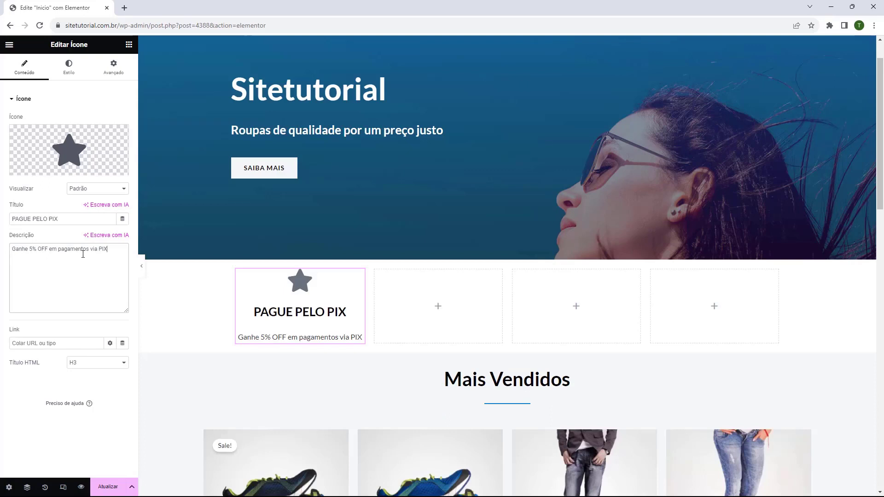
# Step: Search the icon library for "money" and replace the star with the solid wavy banknote icon
pyautogui.moveTo(58, 160)
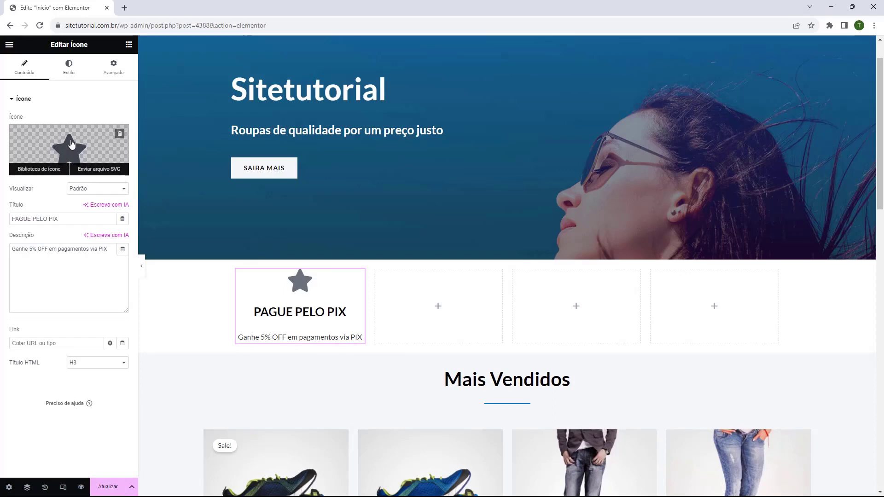
pyautogui.click(67, 144)
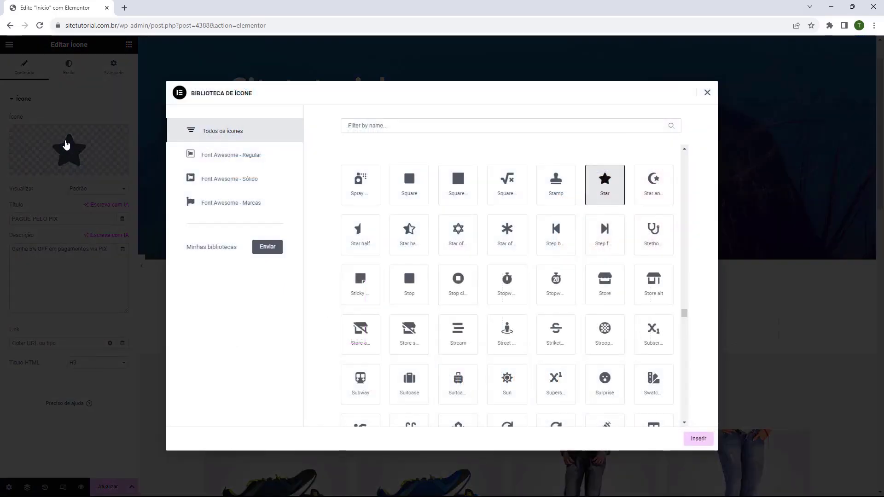
pyautogui.scroll(-15, 405, 203)
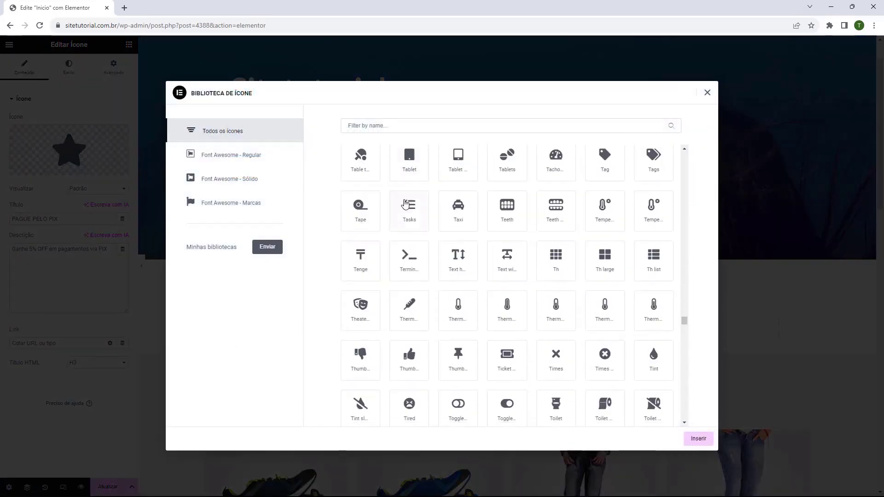
pyautogui.scroll(-20, 383, 208)
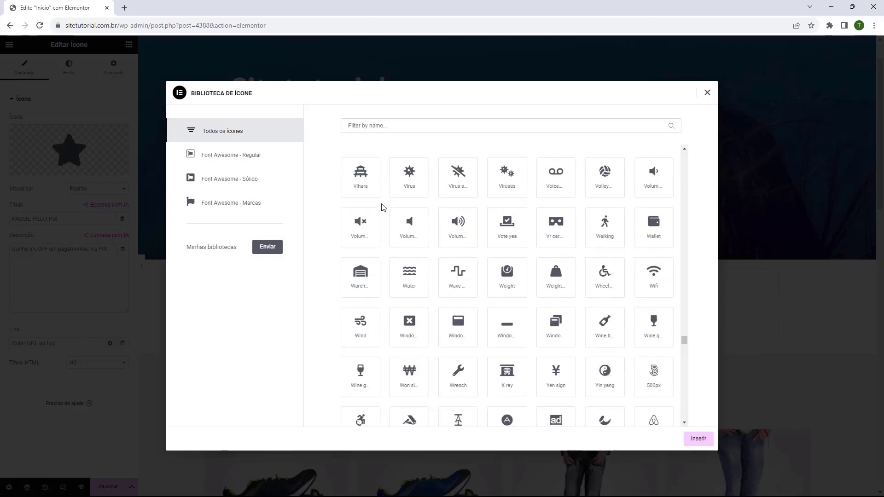
pyautogui.scroll(-20, 384, 207)
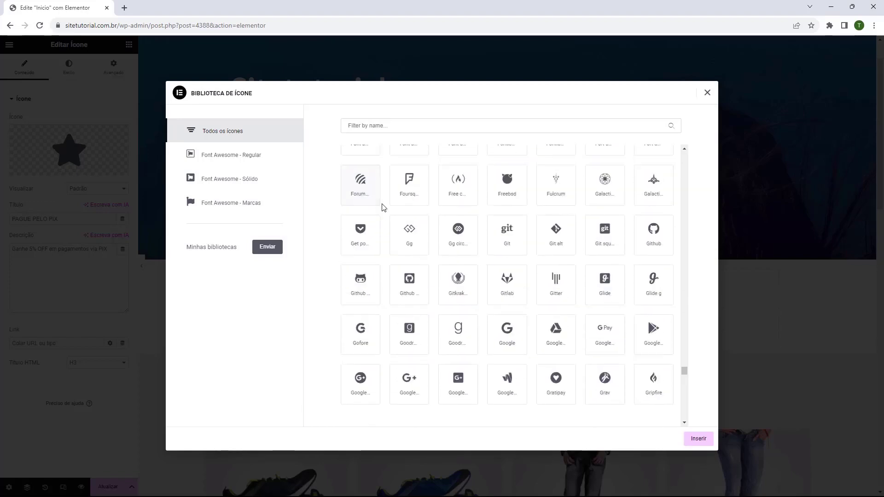
pyautogui.scroll(10, 371, 268)
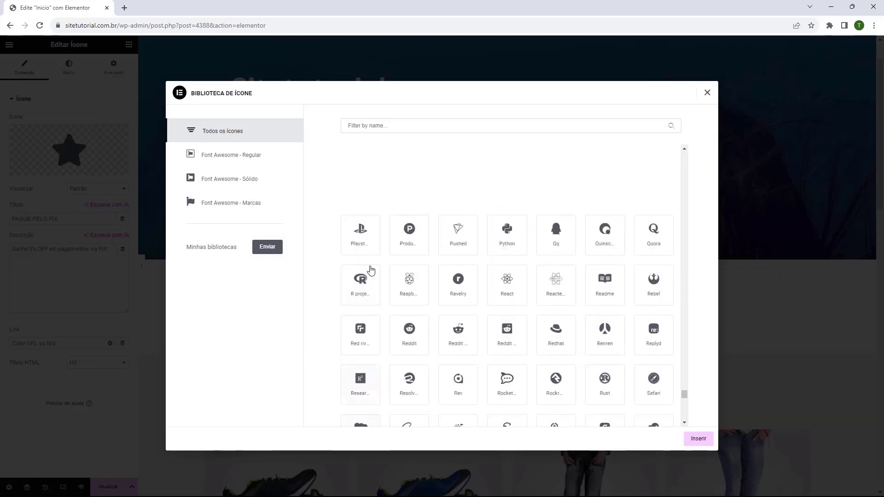
pyautogui.scroll(15, 369, 267)
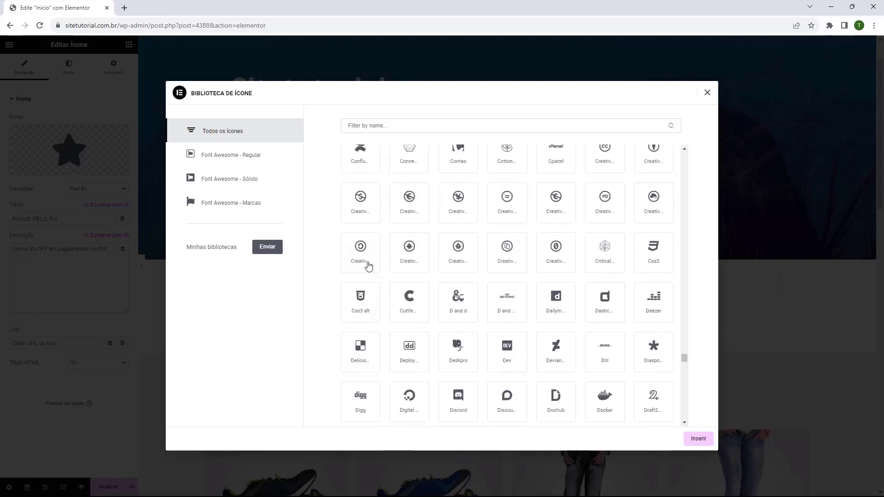
pyautogui.click(387, 124)
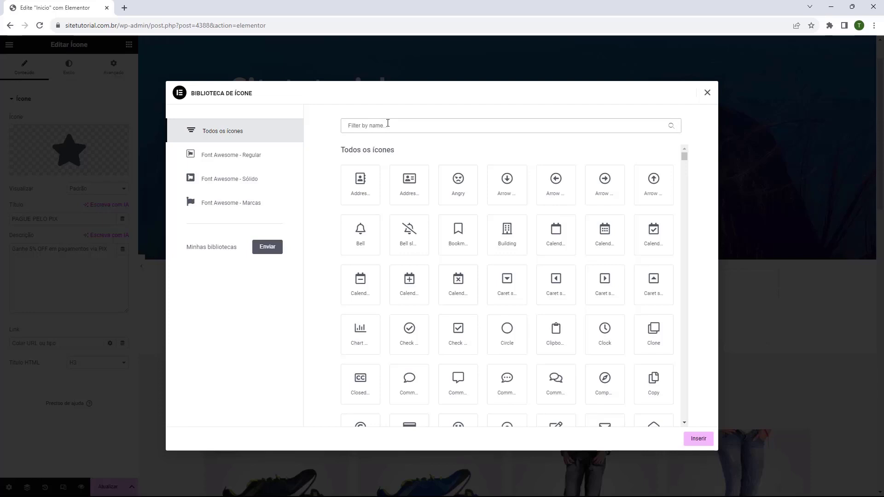
pyautogui.write('money')
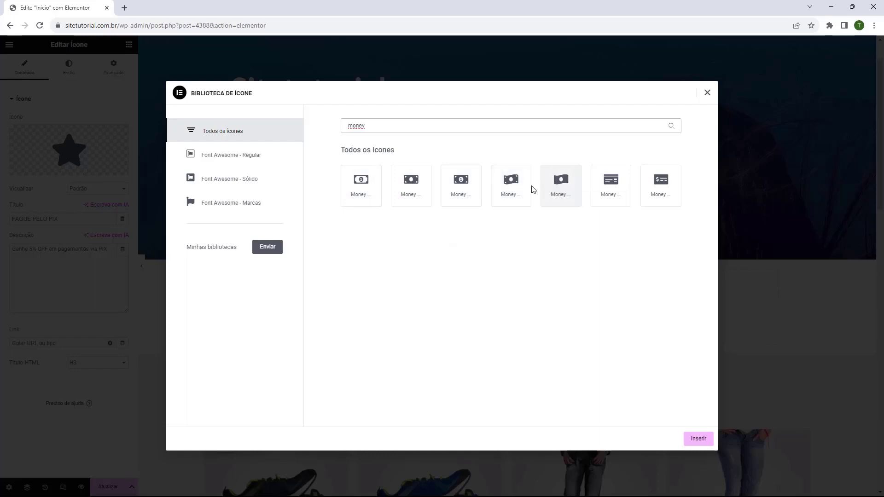
pyautogui.click(515, 186)
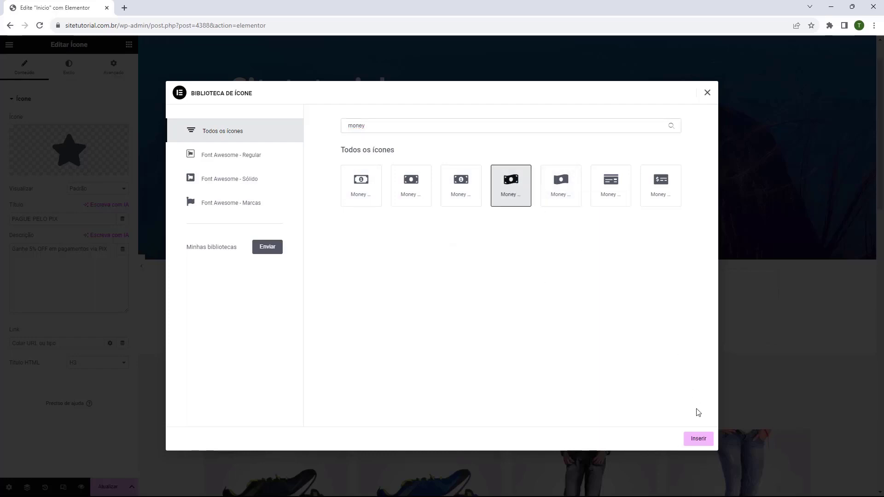
pyautogui.click(697, 439)
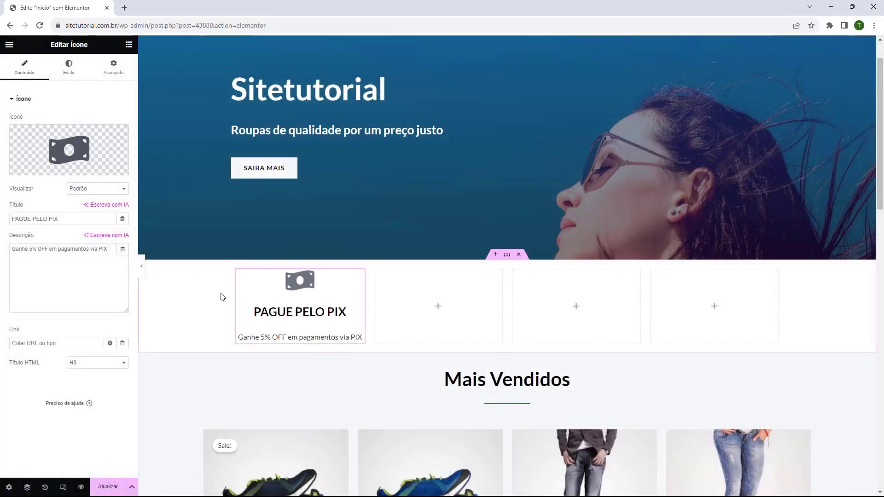
# Step: Try the box's icon positions and alignments, settling on the Superior position and Centralizar alignment
pyautogui.click(66, 75)
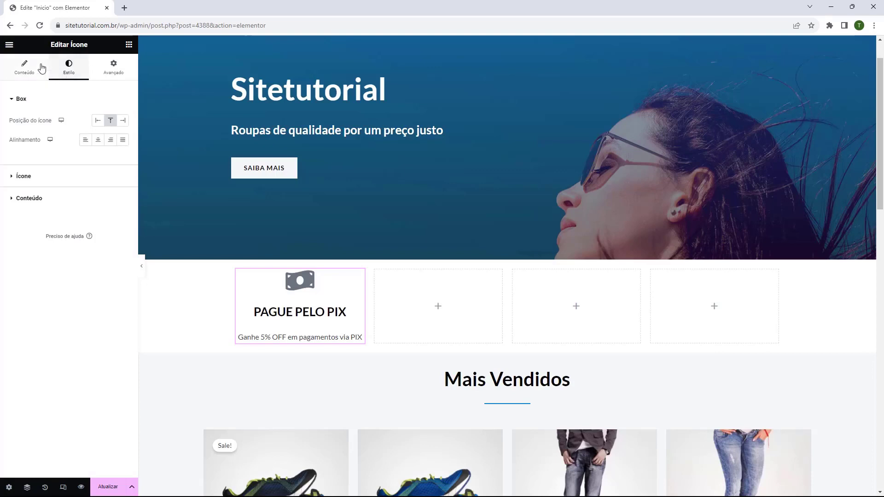
pyautogui.click(97, 120)
pyautogui.click(109, 122)
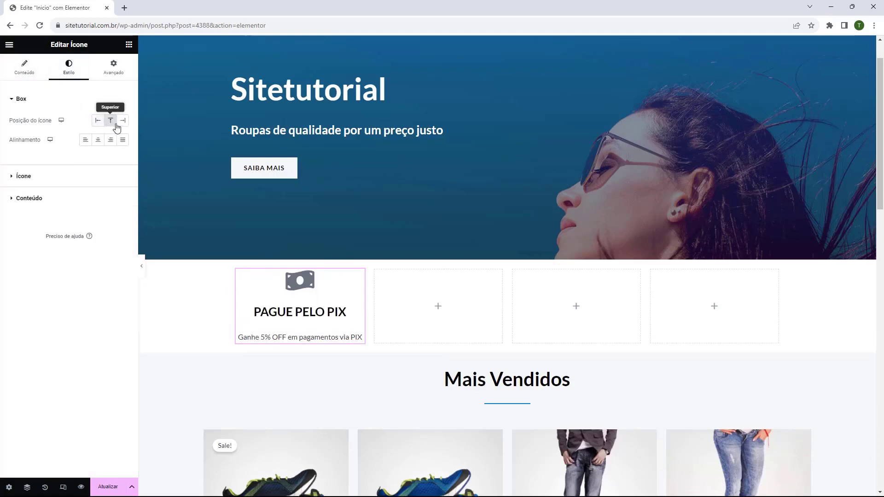
pyautogui.click(123, 120)
pyautogui.click(110, 122)
pyautogui.click(98, 120)
pyautogui.click(100, 140)
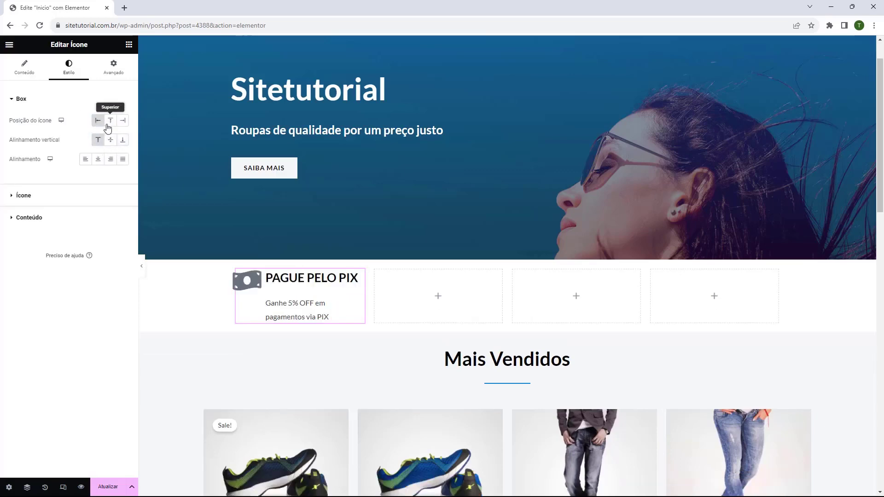
pyautogui.click(109, 122)
pyautogui.click(85, 140)
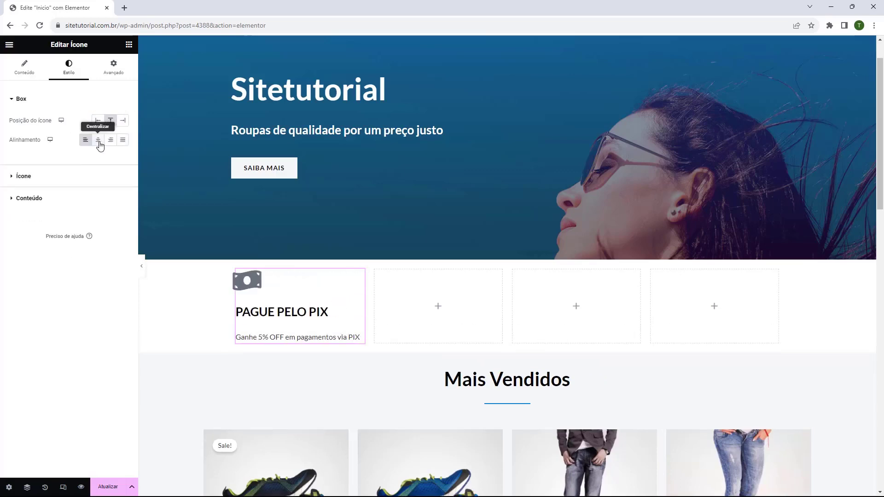
pyautogui.click(98, 140)
pyautogui.click(111, 140)
pyautogui.click(123, 140)
pyautogui.click(98, 140)
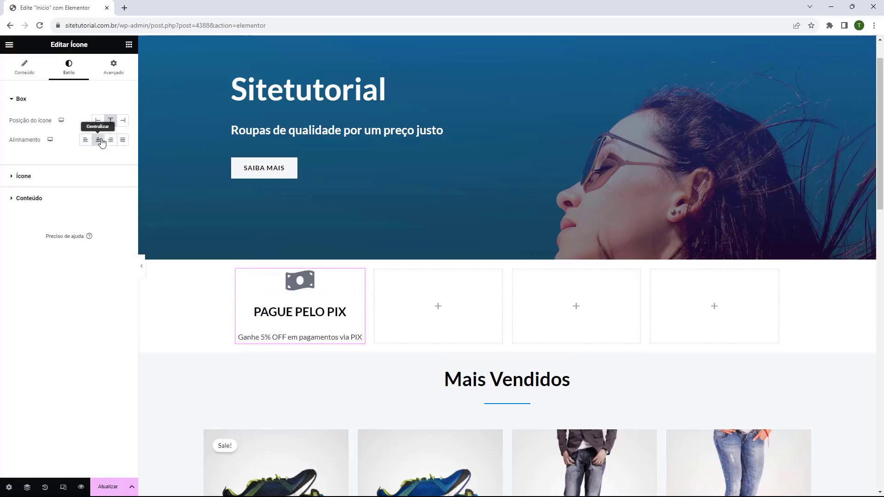
# Step: Set the spacing of the PAGUE PELO PIX icon to 0 px
pyautogui.click(23, 176)
pyautogui.moveTo(25, 194); pyautogui.dragTo(33, 194)
pyautogui.moveTo(34, 194); pyautogui.dragTo(9, 193)
# Step: Set the banknote icon's primary colour to black and its size to 65 px
pyautogui.click(123, 162)
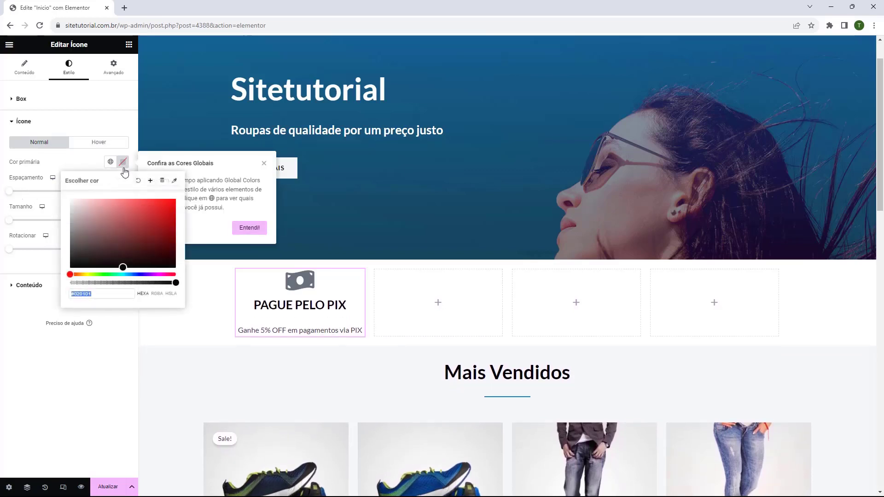
pyautogui.moveTo(140, 214); pyautogui.dragTo(176, 198)
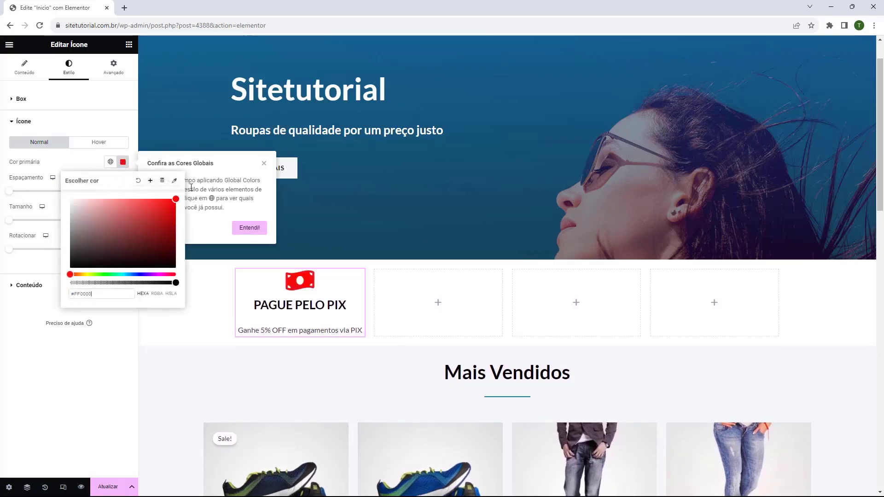
pyautogui.moveTo(144, 274); pyautogui.dragTo(137, 274)
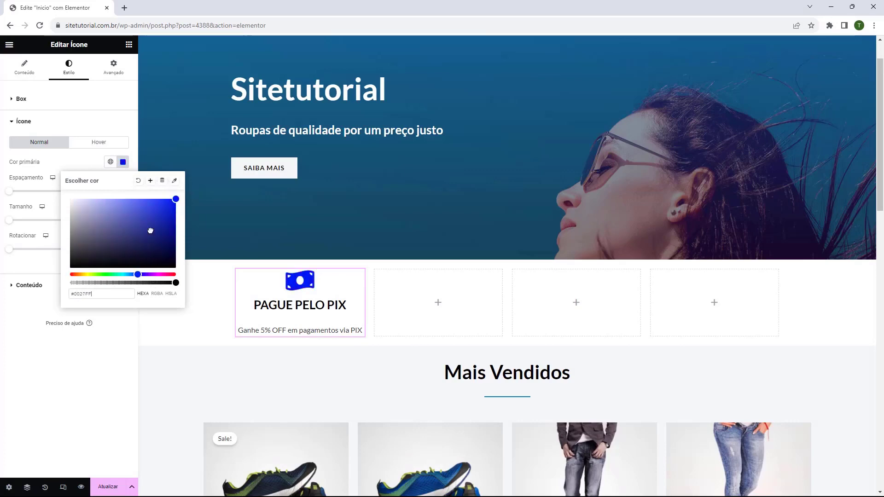
pyautogui.moveTo(103, 244); pyautogui.dragTo(60, 283)
pyautogui.moveTo(10, 220); pyautogui.dragTo(8, 256)
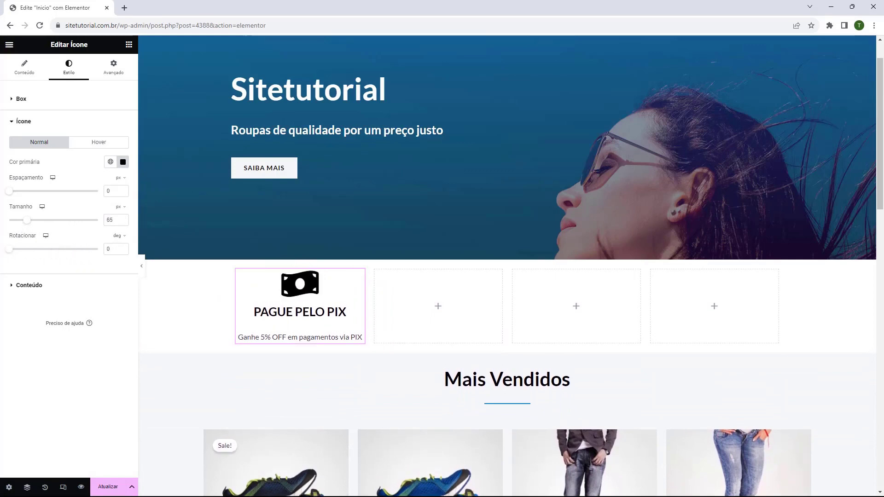
# Step: Set the title spacing to 0 in the content style and the banknote icon's size to 54 px
pyautogui.click(46, 285)
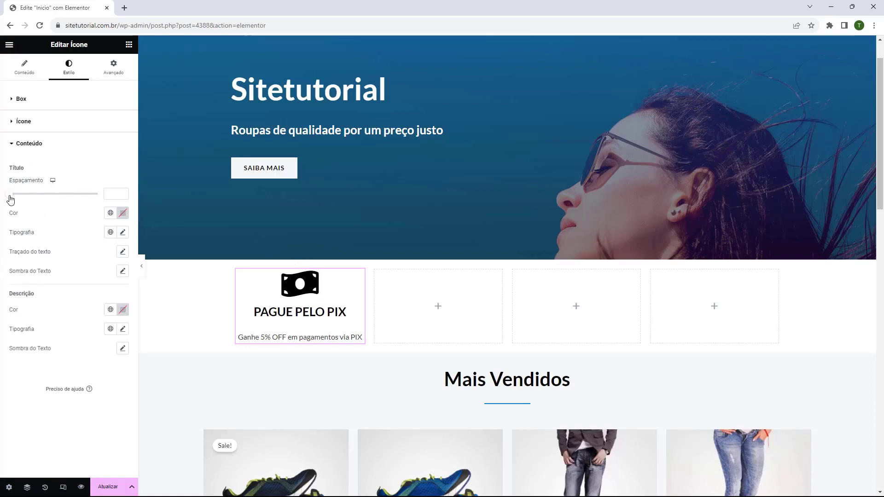
pyautogui.moveTo(10, 199); pyautogui.dragTo(6, 199)
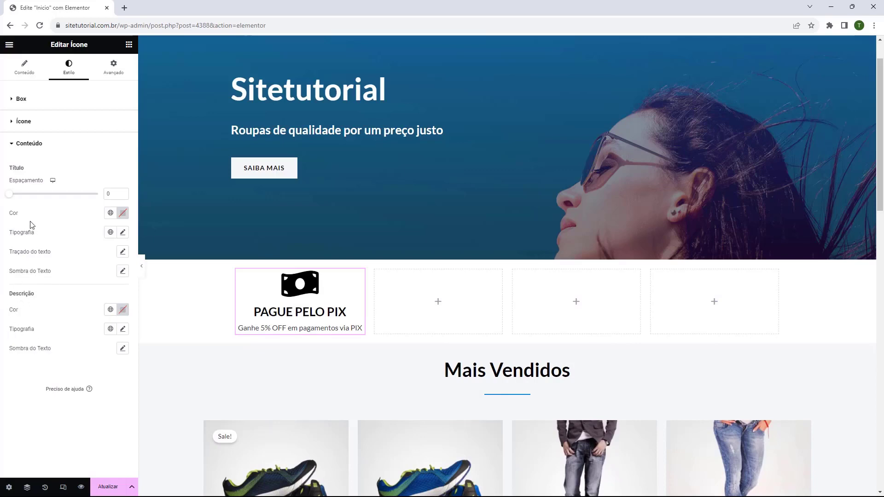
pyautogui.click(31, 131)
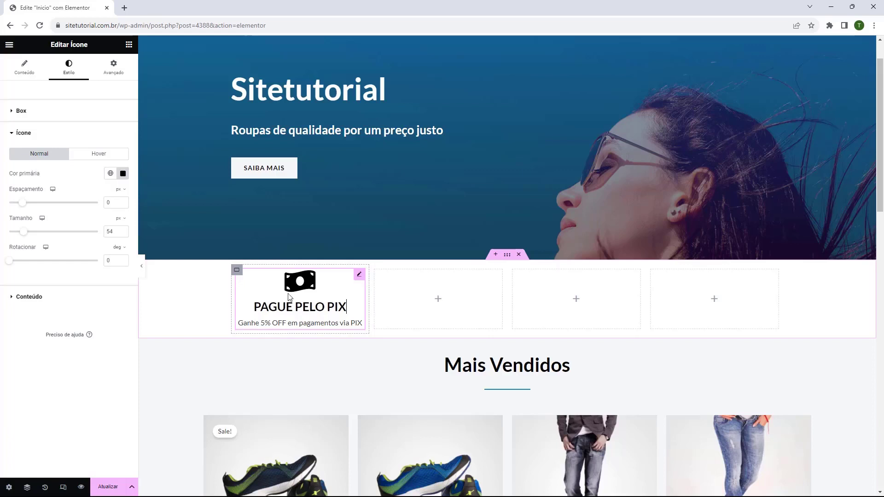
# Step: Duplicate the PAGUE PELO PIX icon box and move the copy into the second column
pyautogui.rightClick(359, 280)
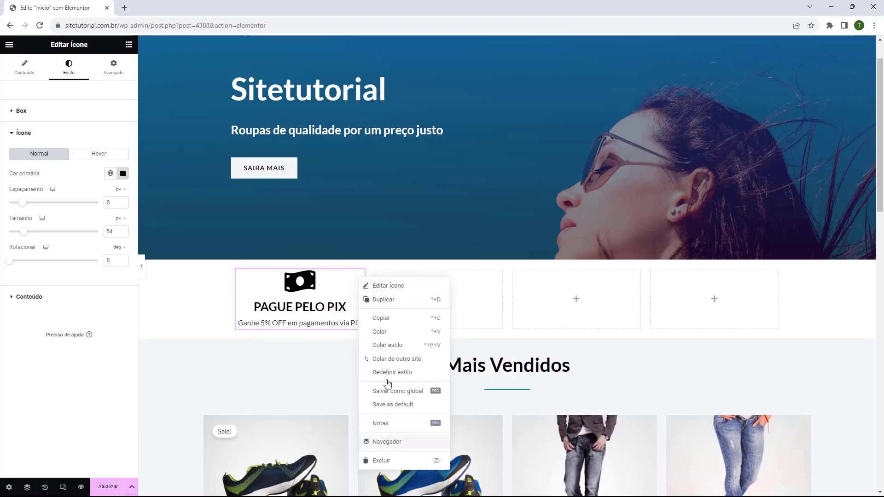
pyautogui.click(376, 305)
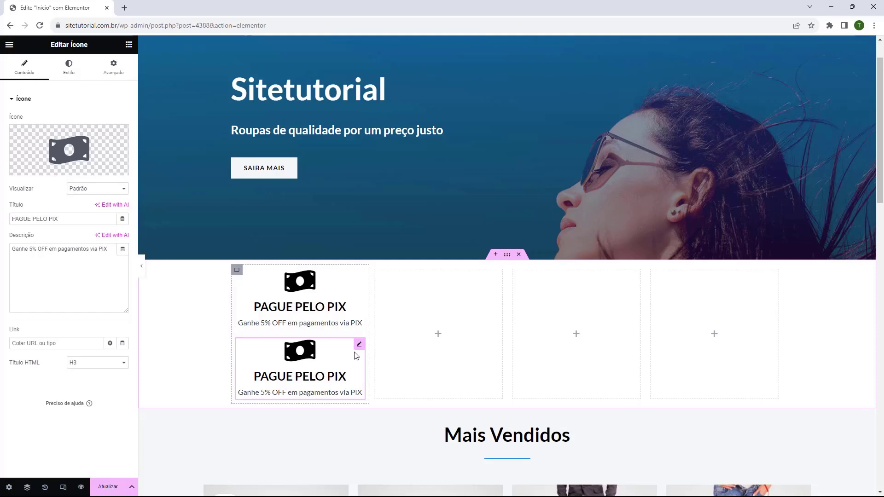
pyautogui.moveTo(359, 352); pyautogui.dragTo(449, 325)
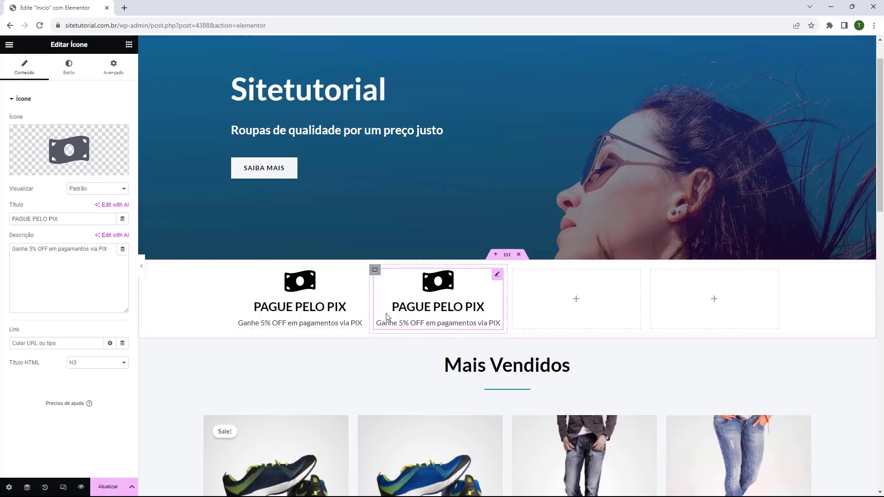
# Step: Search the icon library for "card" and replace the second column's banknote with the solid credit card icon
pyautogui.moveTo(71, 155)
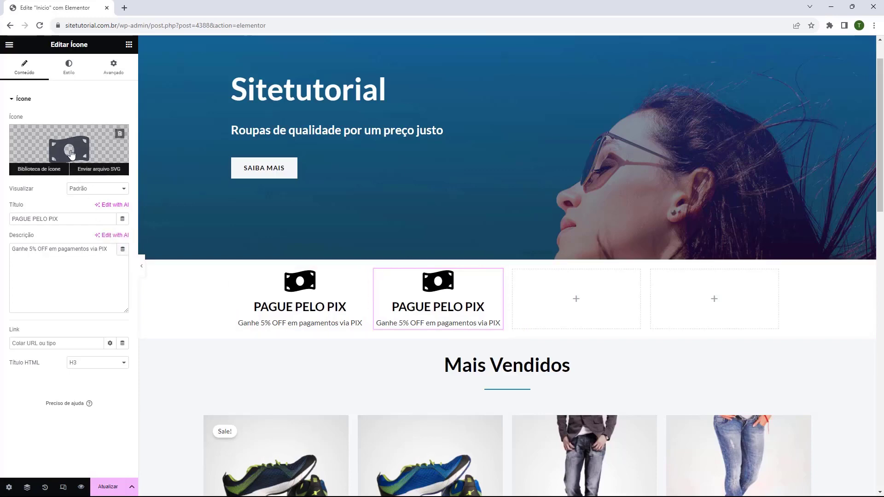
pyautogui.click(70, 153)
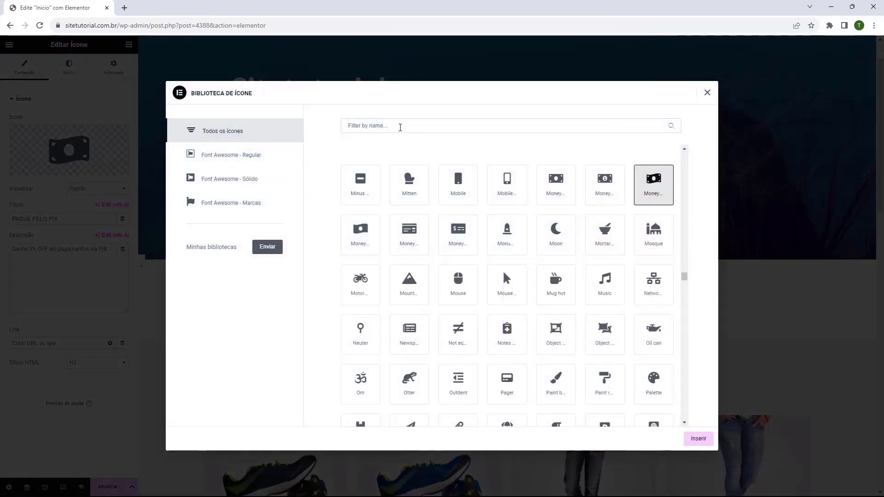
pyautogui.click(399, 127)
pyautogui.write('cas')
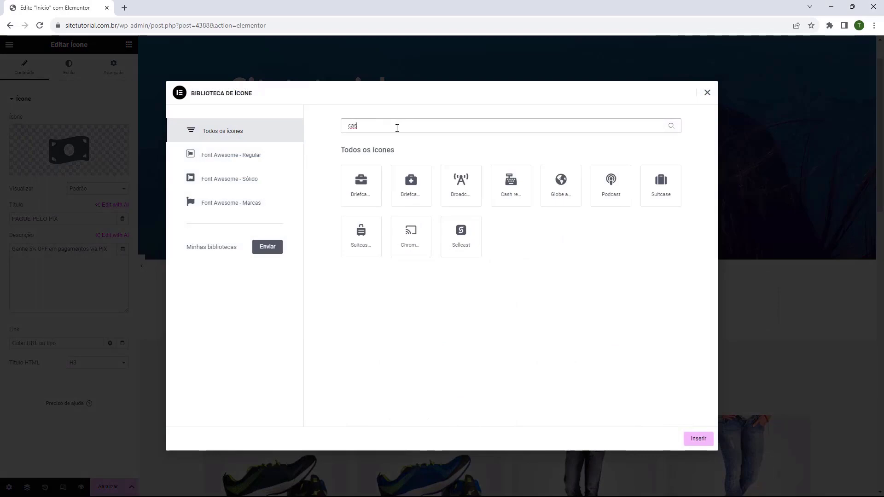
pyautogui.press('BackSpace')
pyautogui.write('rd')
pyautogui.click(560, 179)
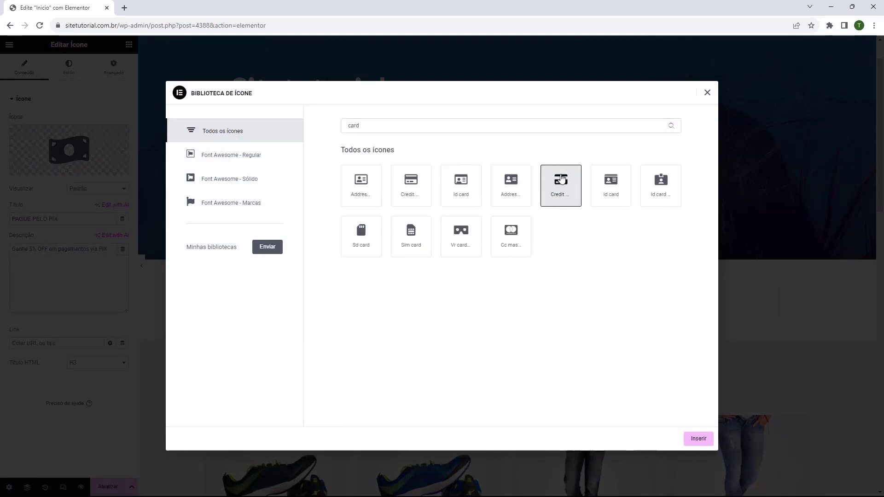
pyautogui.click(697, 438)
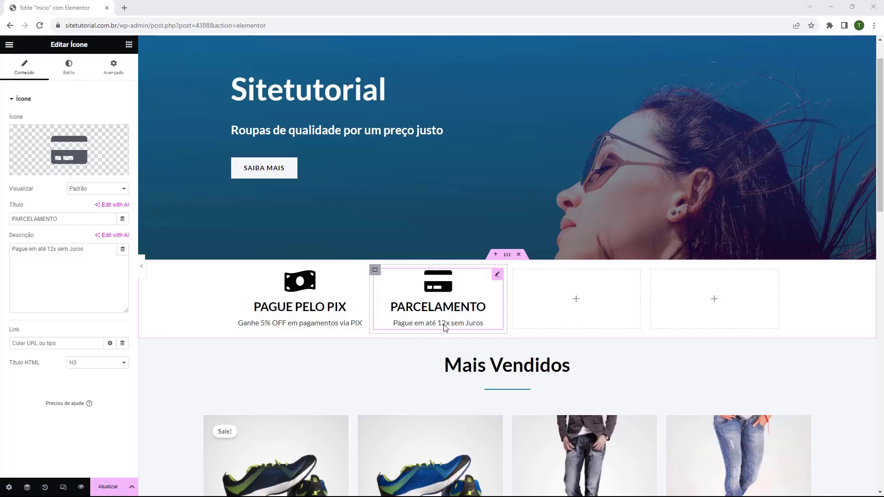
# Step: Duplicate the PARCELAMENTO icon box and move the copy into the third column
pyautogui.rightClick(498, 283)
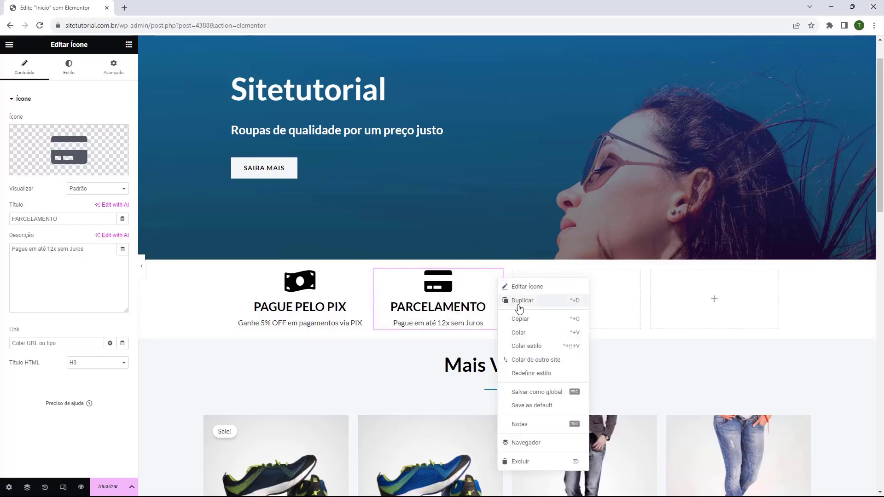
pyautogui.click(517, 304)
pyautogui.moveTo(497, 351); pyautogui.dragTo(581, 318)
# Step: Search the icon library for "arrow" and replace the third column's credit card with the shopping cart with down arrow icon
pyautogui.click(64, 154)
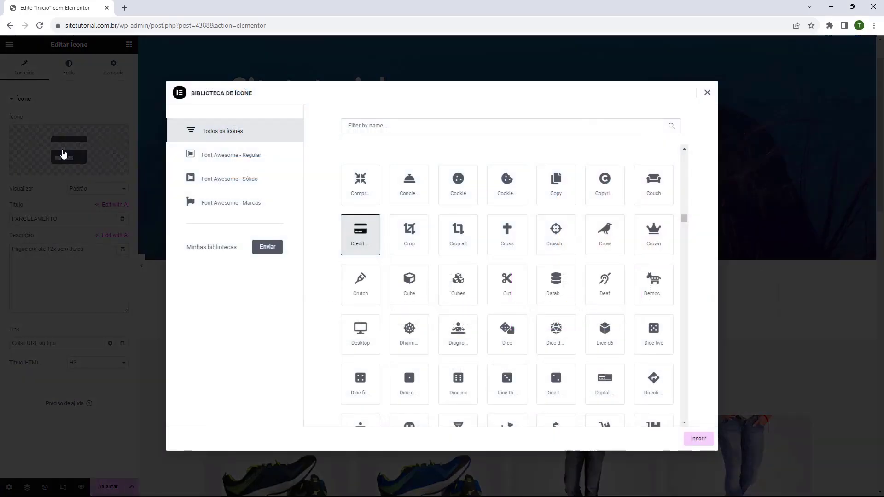
pyautogui.write('arrow')
pyautogui.click(694, 438)
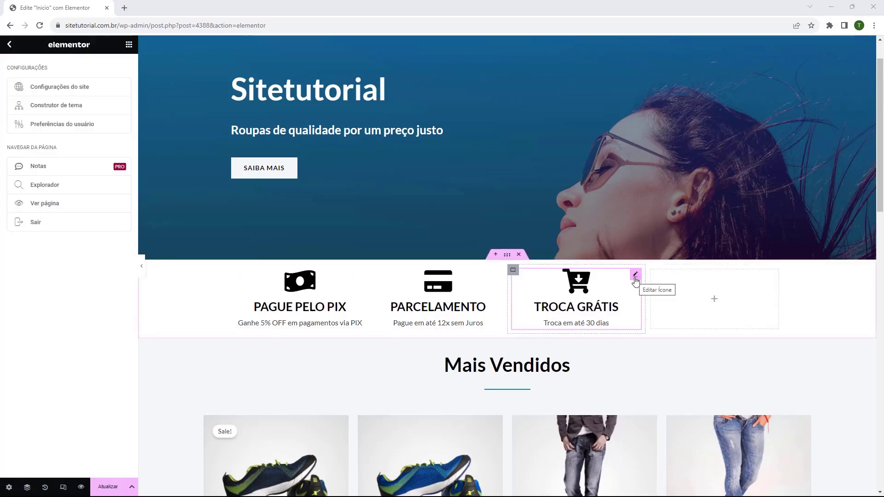
# Step: Duplicate the TROCA GRÁTIS icon box and move the copy into the fourth column
pyautogui.rightClick(635, 280)
pyautogui.click(651, 304)
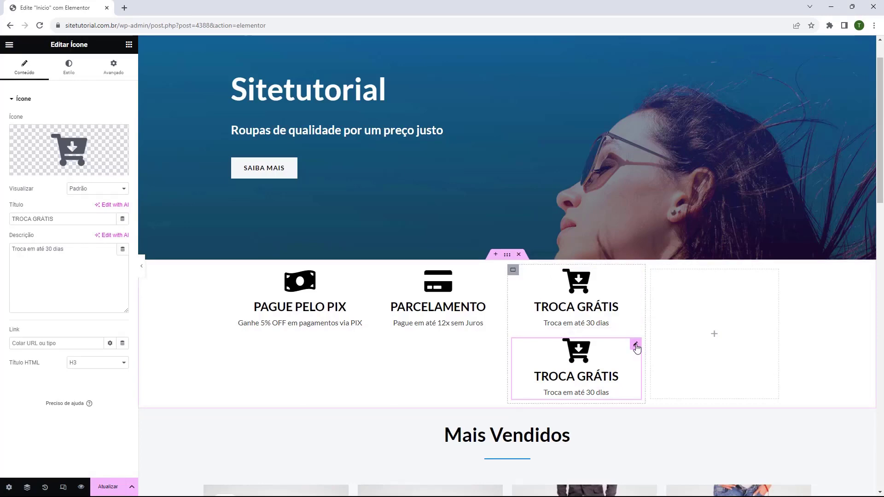
pyautogui.moveTo(635, 345); pyautogui.dragTo(716, 306)
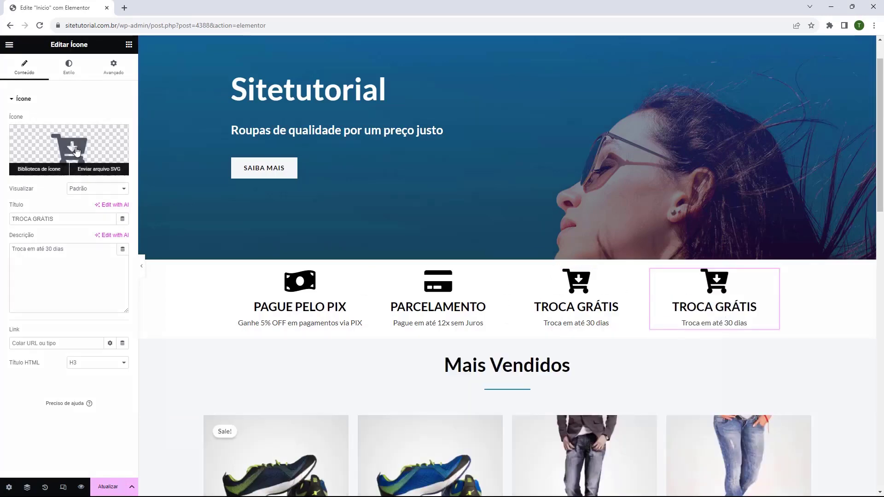
# Step: Give the fourth column's box the solid Dolly icon, the title FRETE GRÁTIS and the description "Frete grátis para todo o Brasil"
pyautogui.click(30, 170)
pyautogui.scroll(-8, 475, 200)
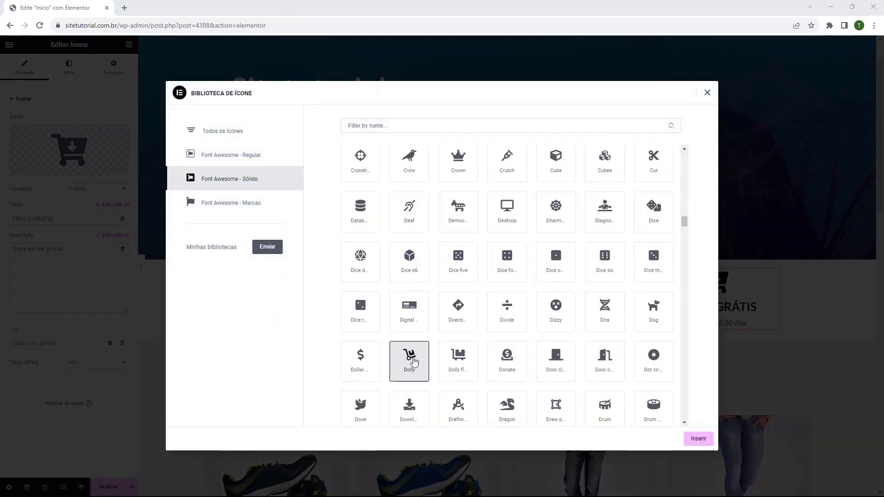
pyautogui.click(696, 438)
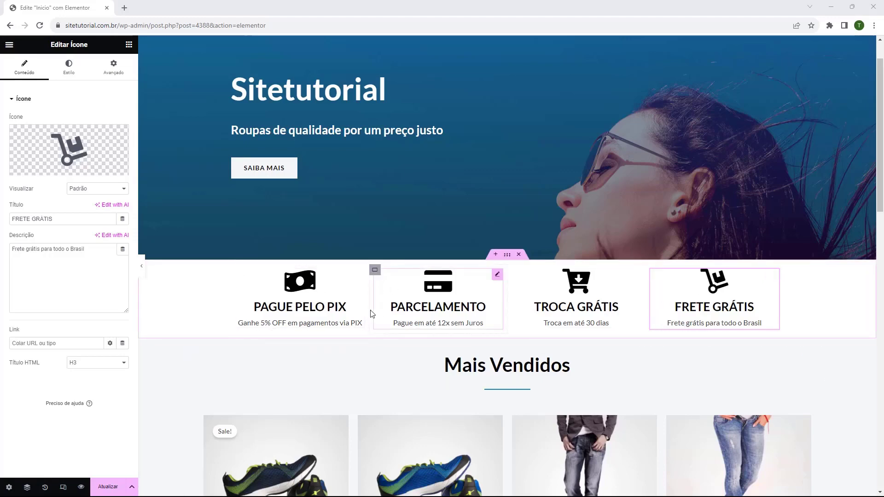
# Step: Review the four benefit boxes, the Mais Vendidos products and the category banners further down the page
pyautogui.click(391, 311)
pyautogui.click(549, 311)
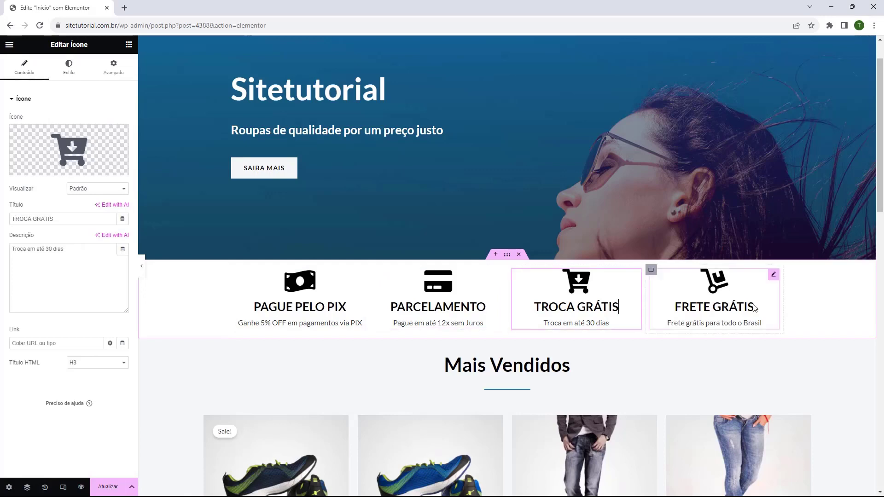
pyautogui.click(736, 317)
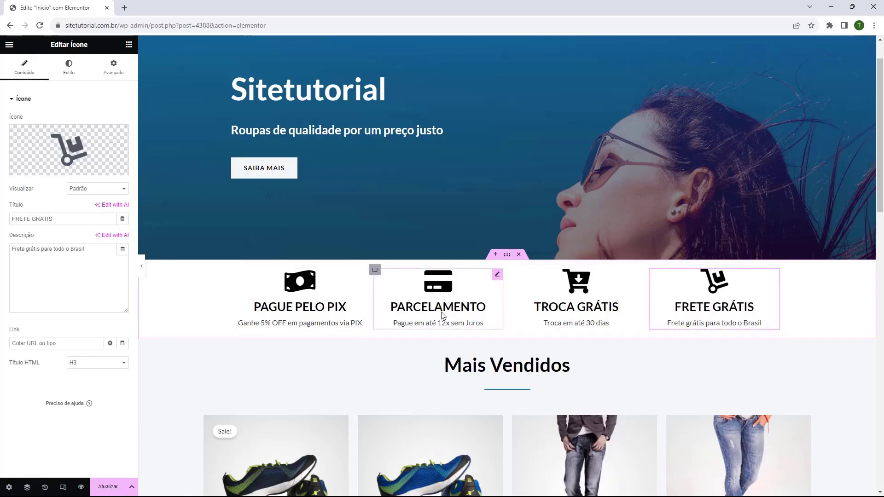
pyautogui.scroll(-5, 465, 236)
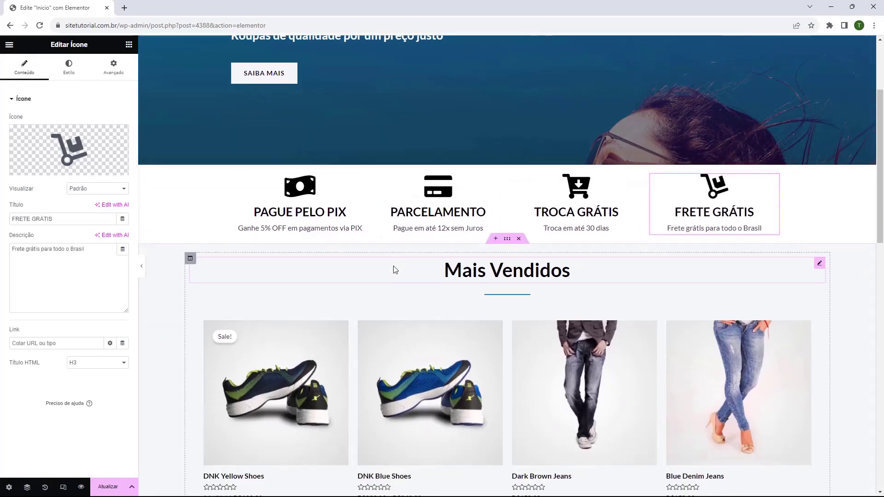
pyautogui.scroll(-7, 423, 165)
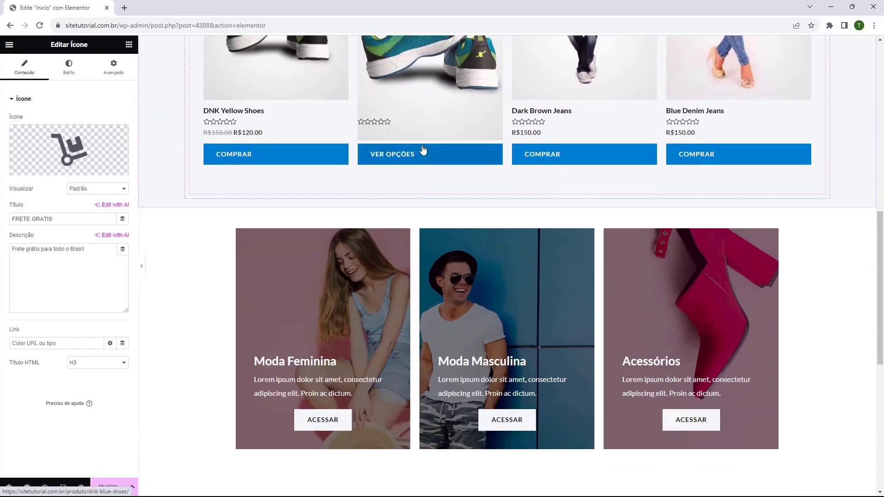
pyautogui.scroll(-1, 368, 248)
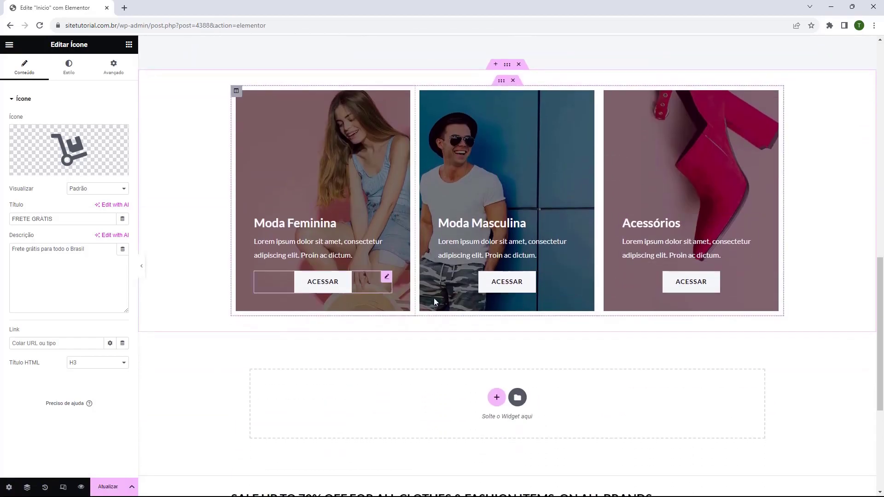
pyautogui.scroll(7, 509, 254)
pyautogui.scroll(5, 507, 290)
pyautogui.scroll(-9, 469, 286)
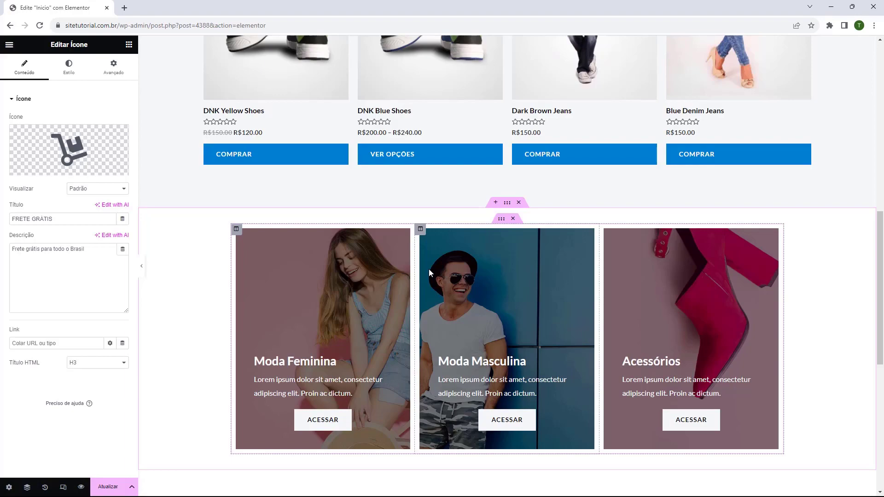
pyautogui.scroll(4, 428, 269)
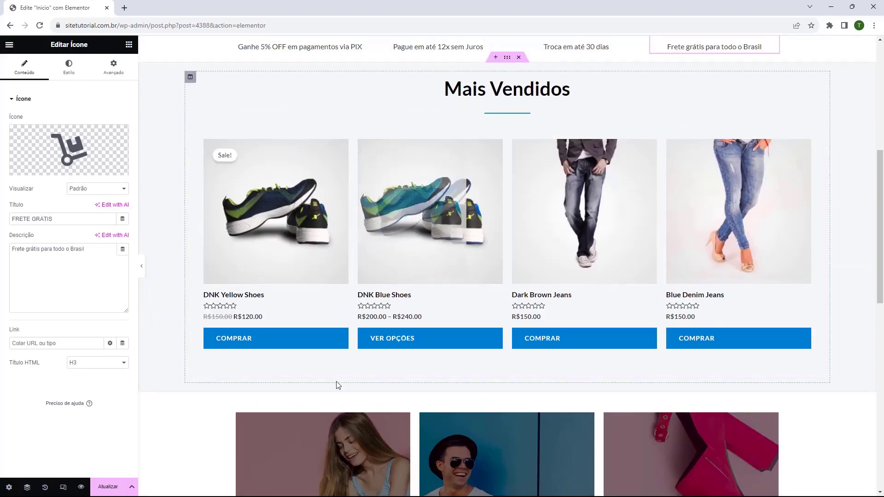
# Step: Add a single-column container below the category banners and place a title widget with a button widget beneath it
pyautogui.scroll(-8, 591, 313)
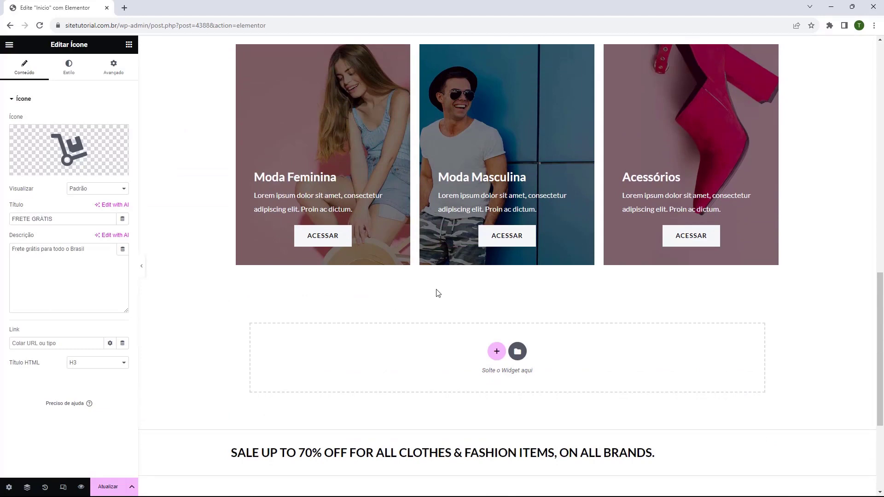
pyautogui.scroll(-1, 438, 290)
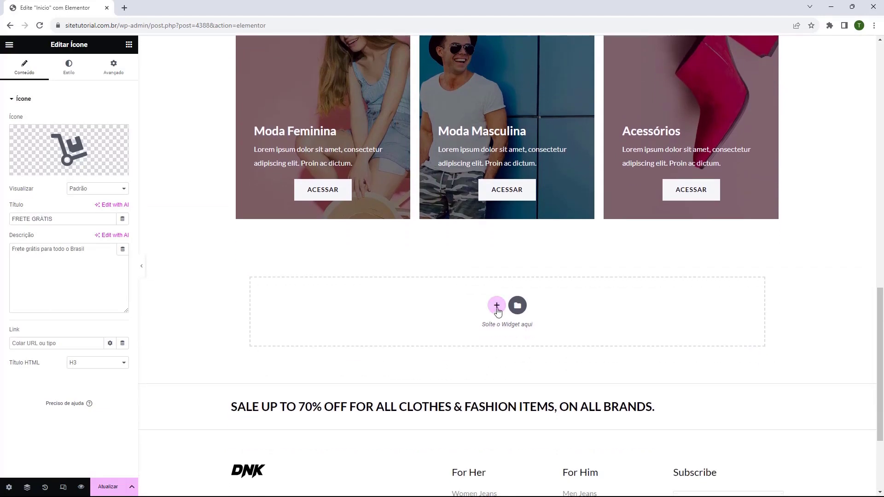
pyautogui.click(496, 305)
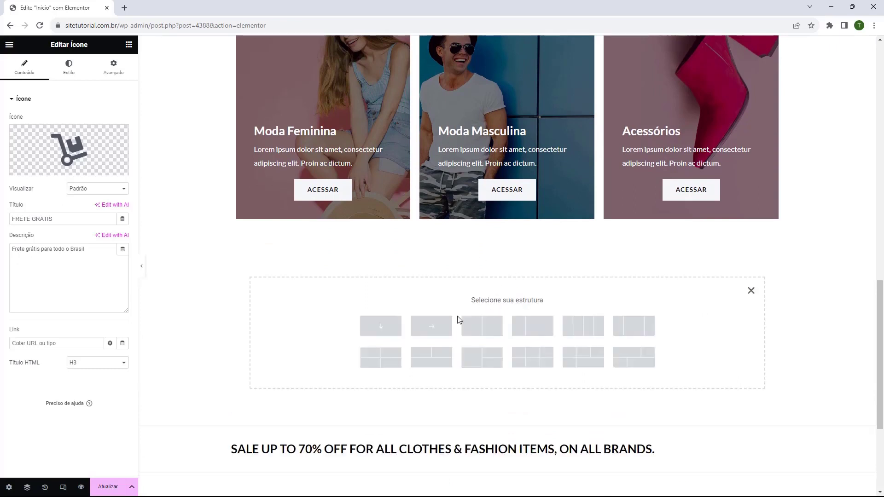
pyautogui.click(379, 329)
pyautogui.click(129, 44)
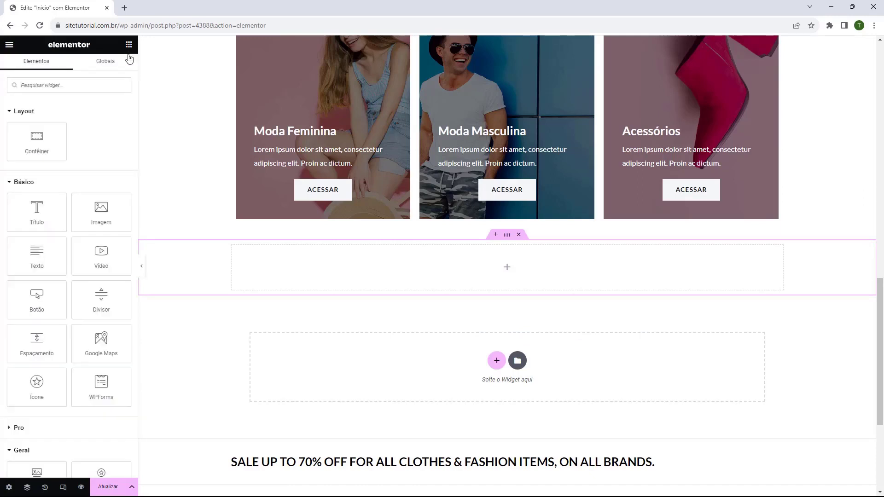
pyautogui.moveTo(37, 209); pyautogui.dragTo(511, 270)
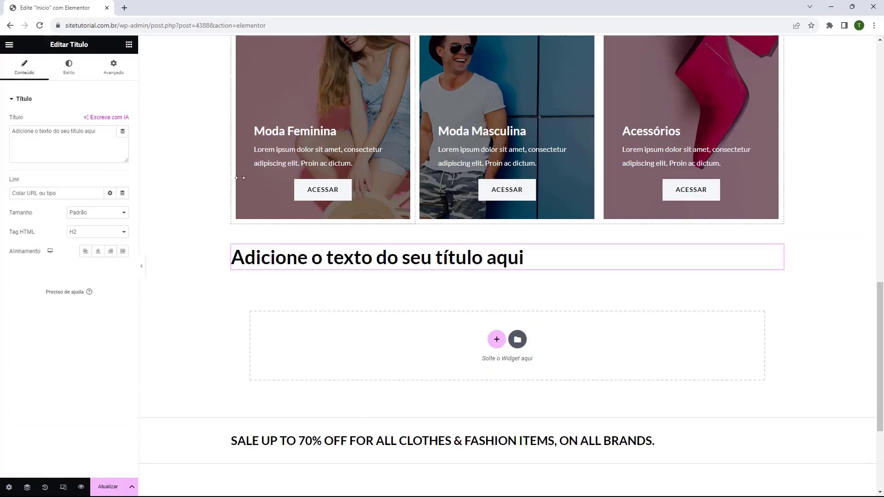
pyautogui.click(129, 44)
pyautogui.moveTo(36, 299); pyautogui.dragTo(493, 272)
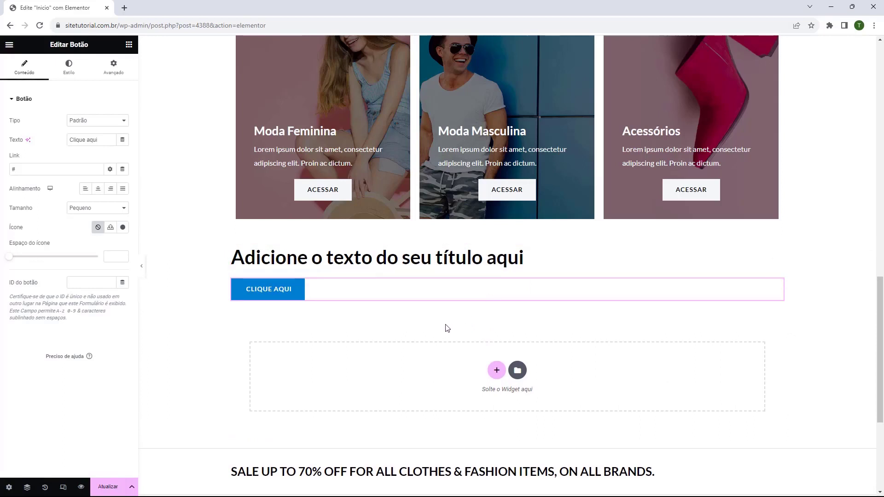
# Step: Set the new title's text to "Siga-nós nas Redes Sociais" and centre it
pyautogui.click(493, 263)
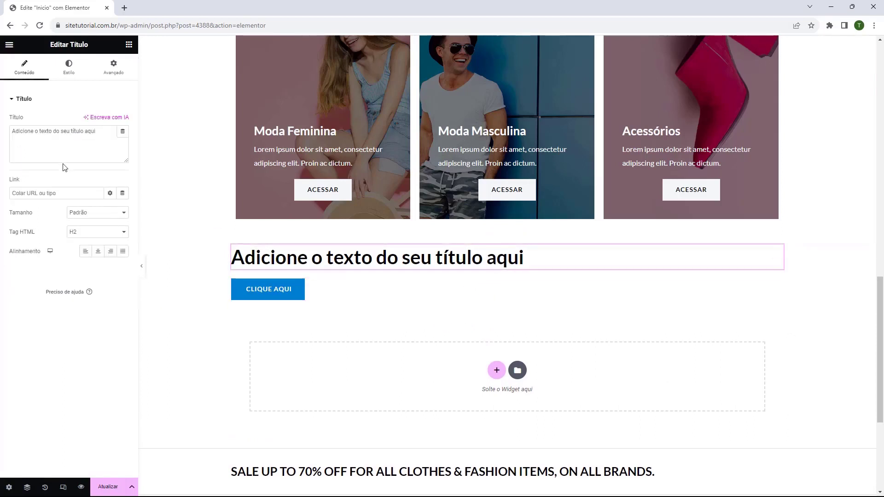
pyautogui.tripleClick(69, 139)
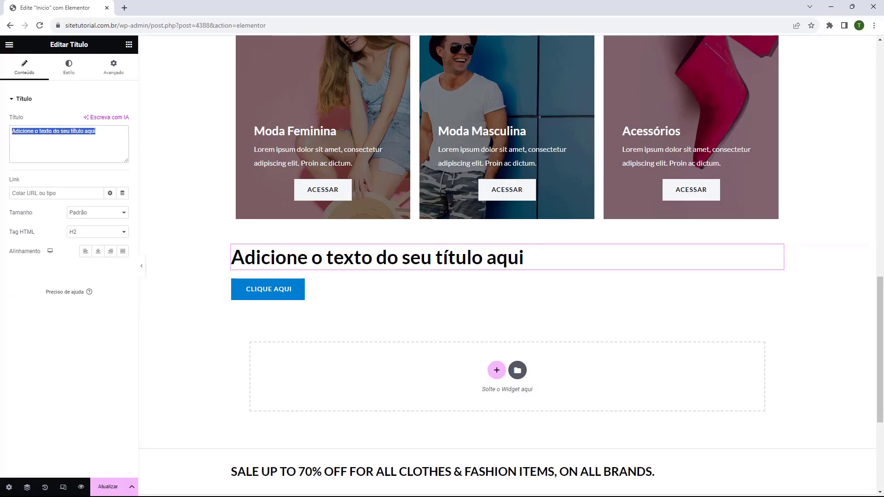
pyautogui.write('Siga-nós nas Redes Sociais')
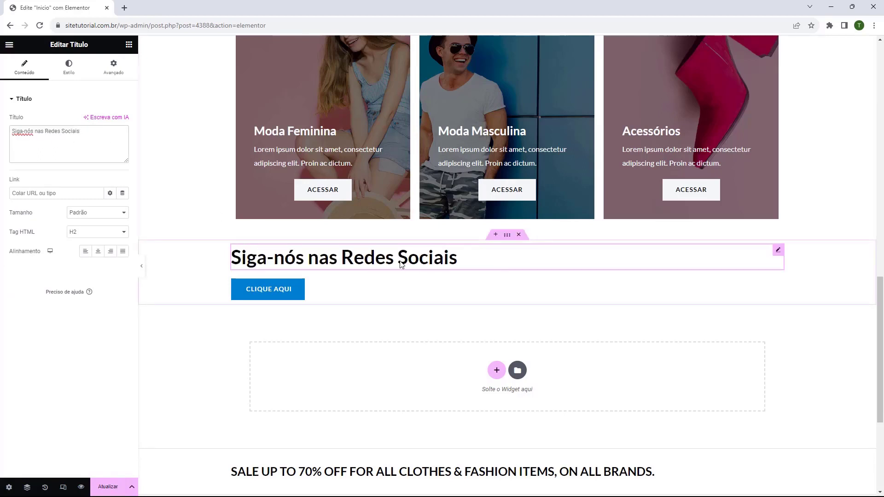
pyautogui.click(100, 253)
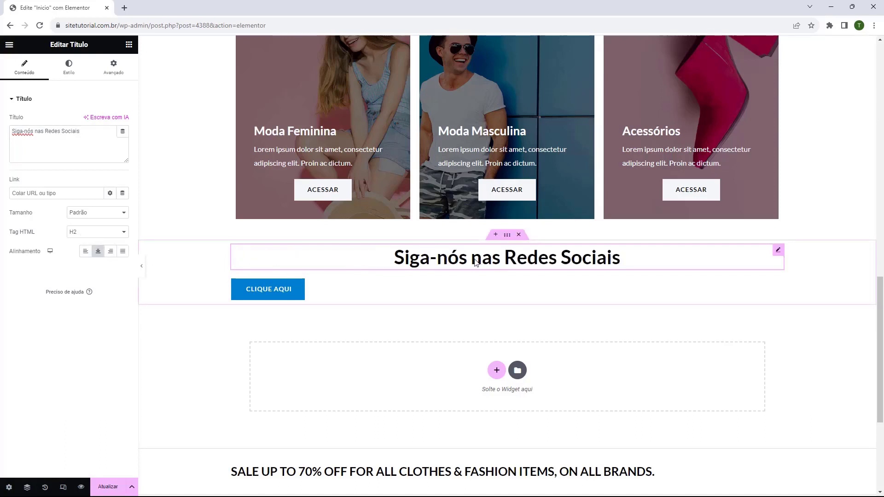
# Step: Change the social media title's text colour to white
pyautogui.click(69, 66)
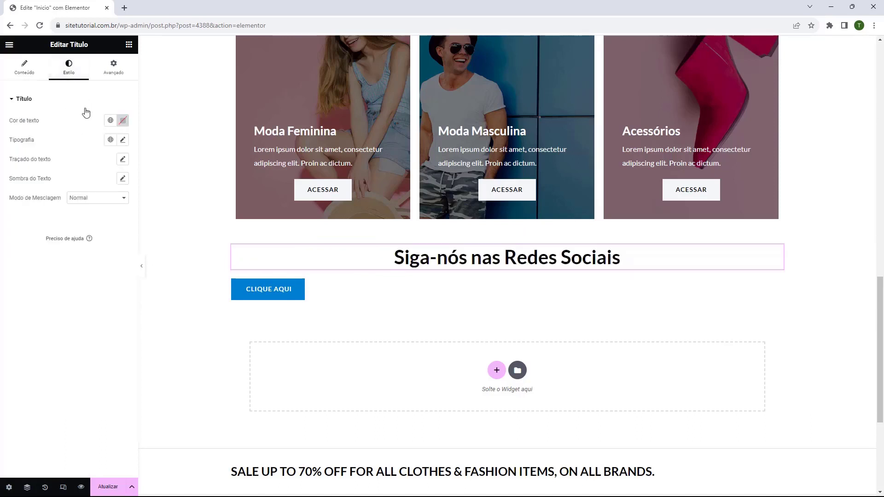
pyautogui.click(122, 120)
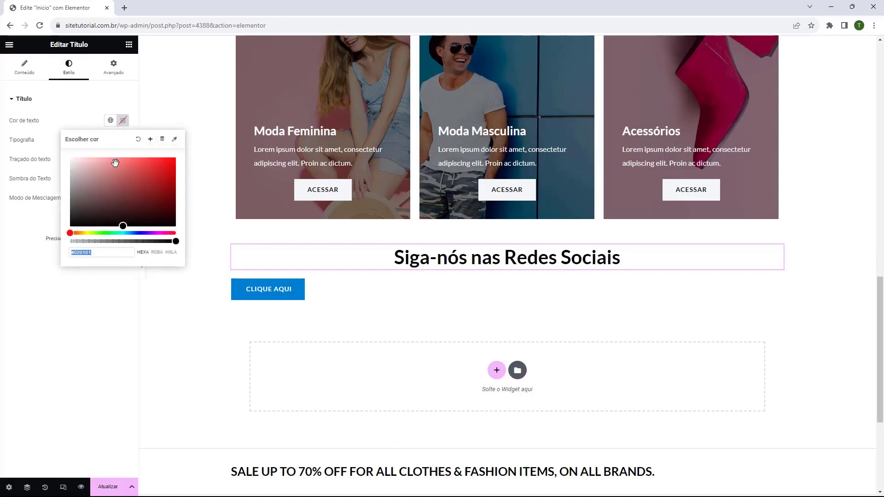
pyautogui.click(106, 171)
pyautogui.click(432, 256)
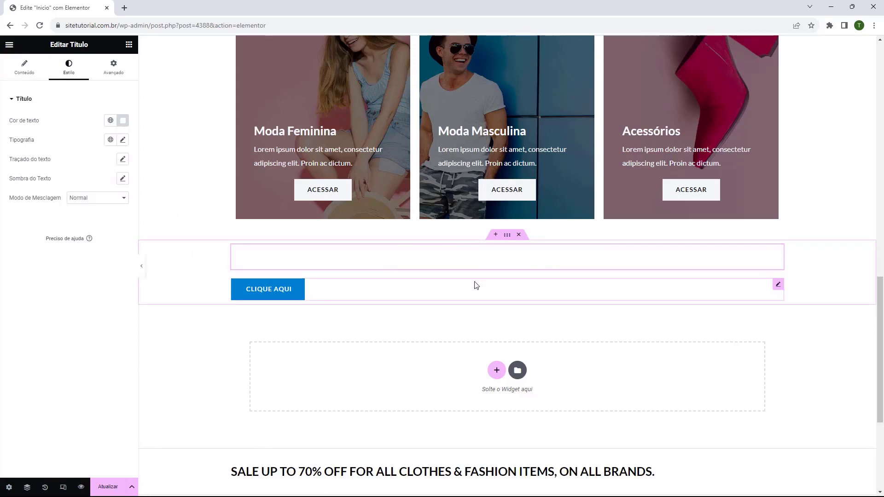
pyautogui.click(463, 294)
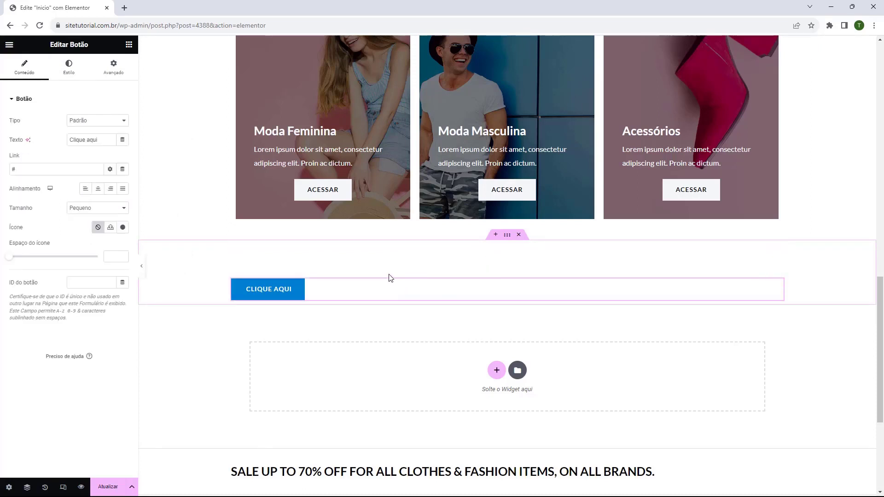
pyautogui.click(98, 191)
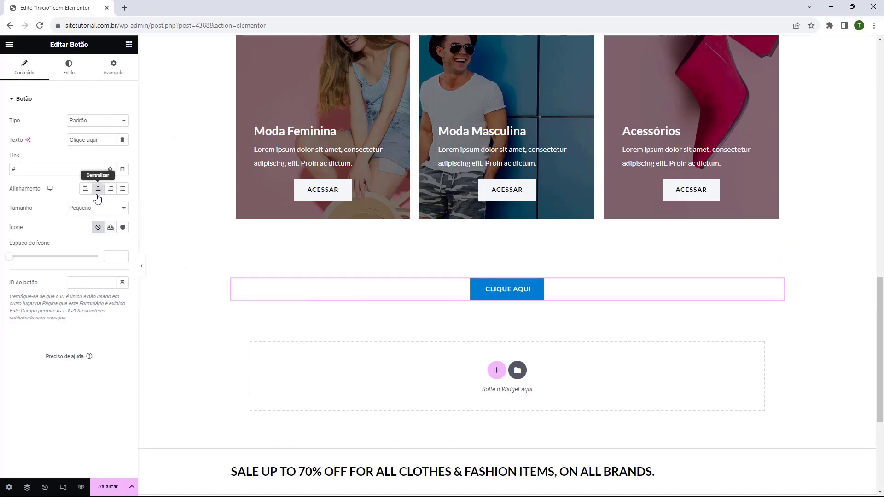
pyautogui.tripleClick(79, 144)
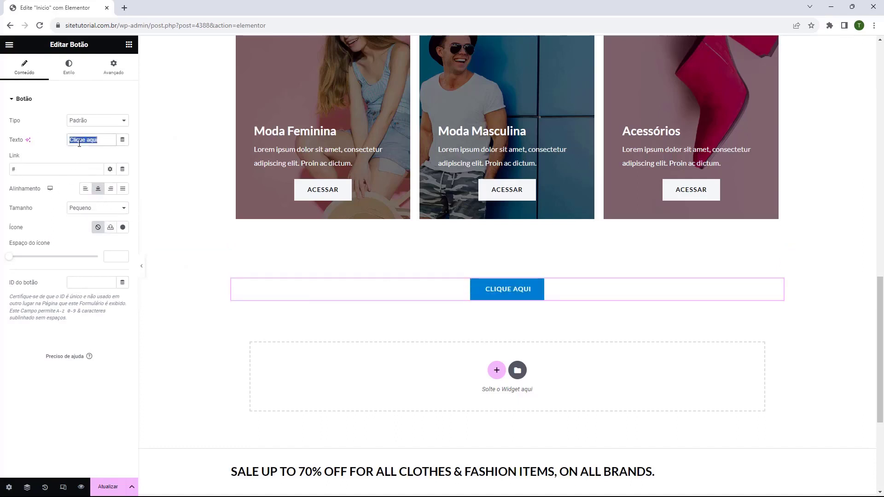
pyautogui.write('@')
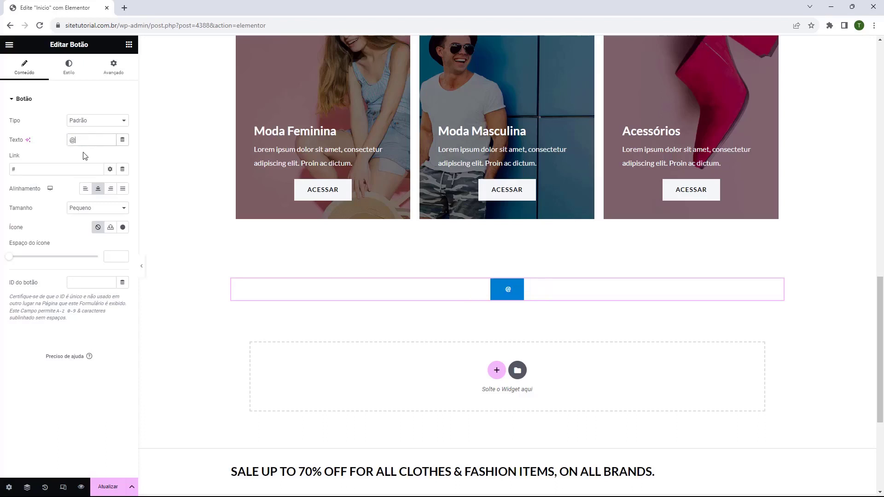
pyautogui.write('Loja')
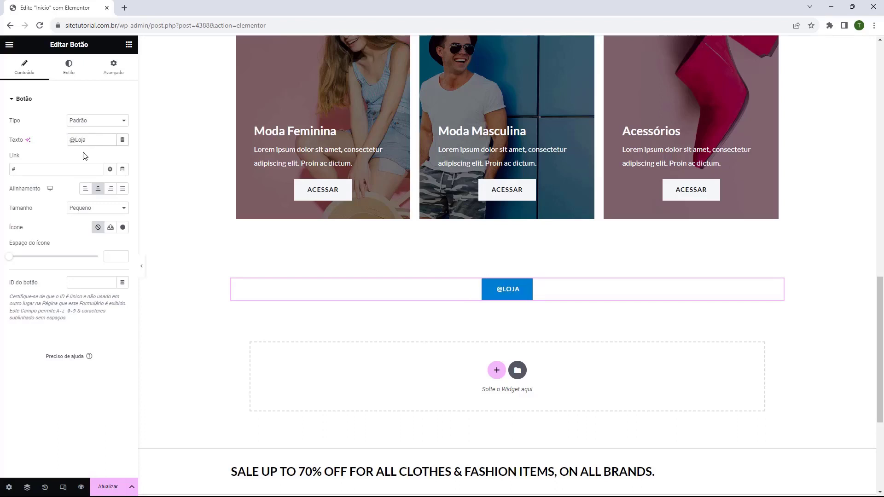
pyautogui.write('tutorial')
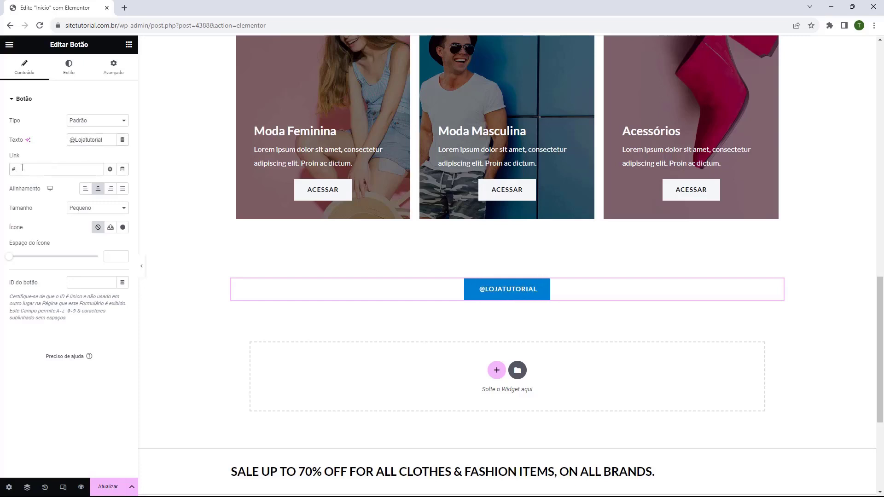
pyautogui.write('https://instagram.com')
pyautogui.click(123, 227)
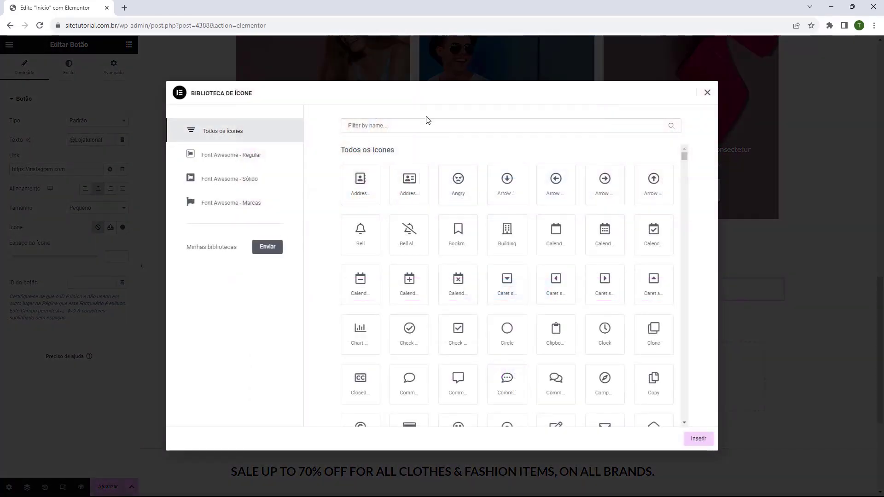
pyautogui.click(379, 133)
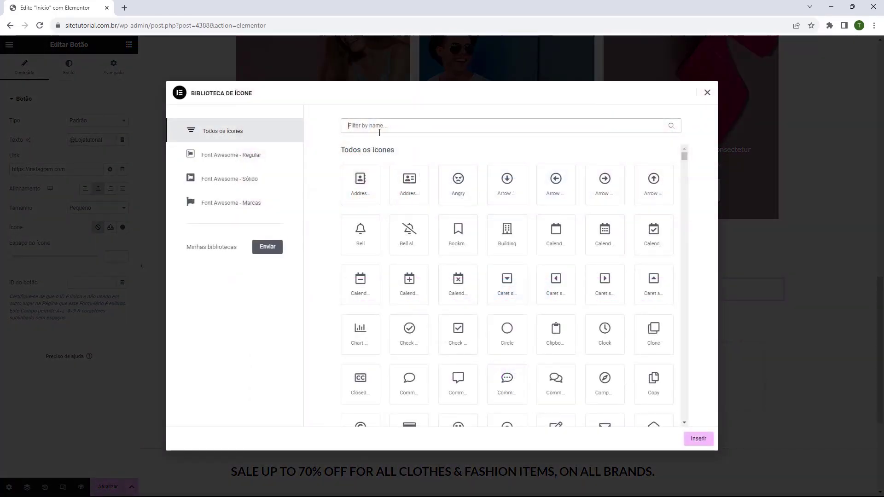
pyautogui.write('inst')
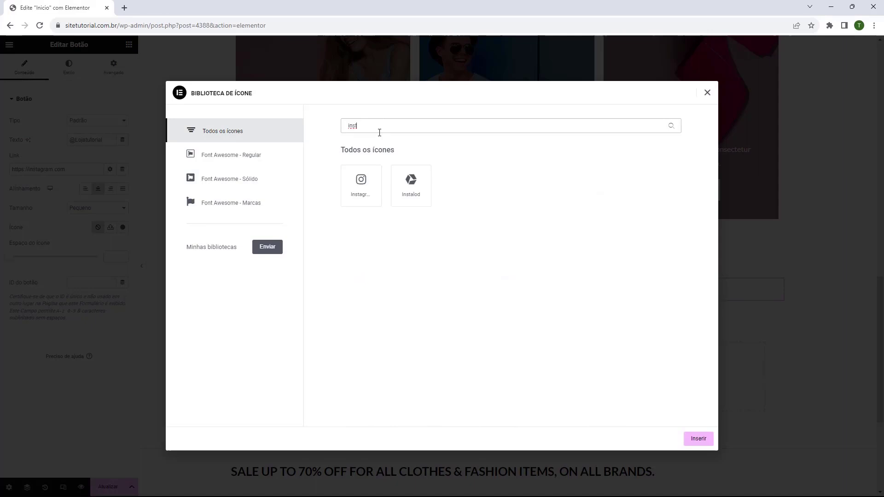
pyautogui.click(366, 186)
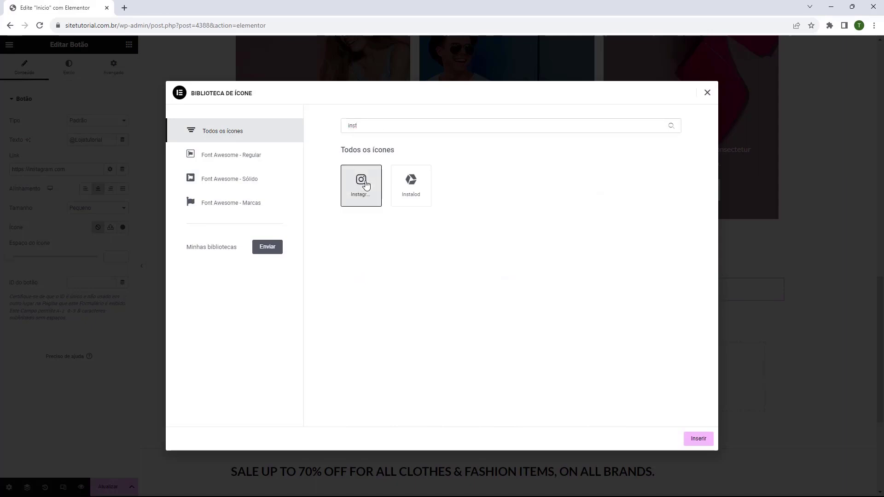
pyautogui.click(698, 438)
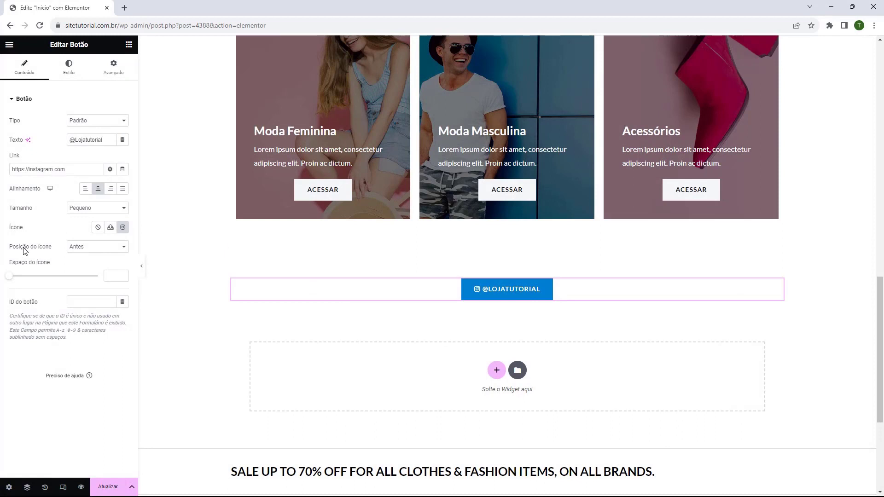
pyautogui.click(76, 247)
pyautogui.click(77, 260)
pyautogui.click(77, 251)
pyautogui.click(77, 254)
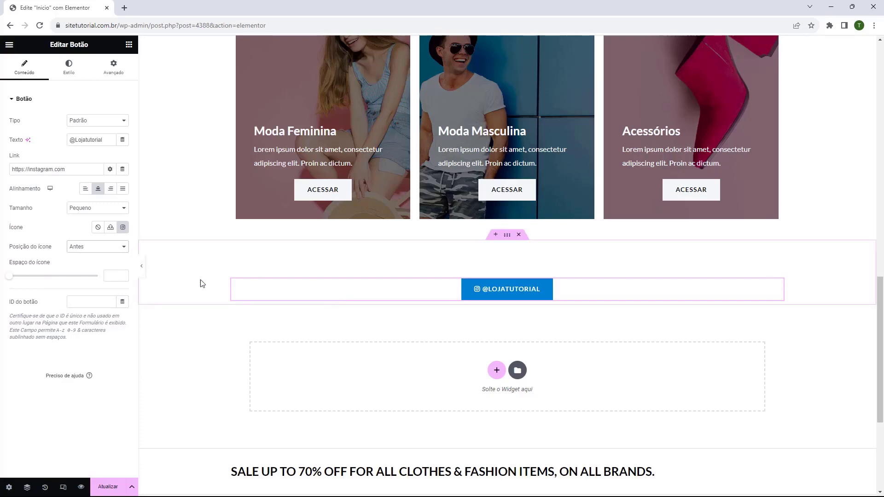
# Step: Change the Instagram button's text colour to black (#000000)
pyautogui.click(76, 78)
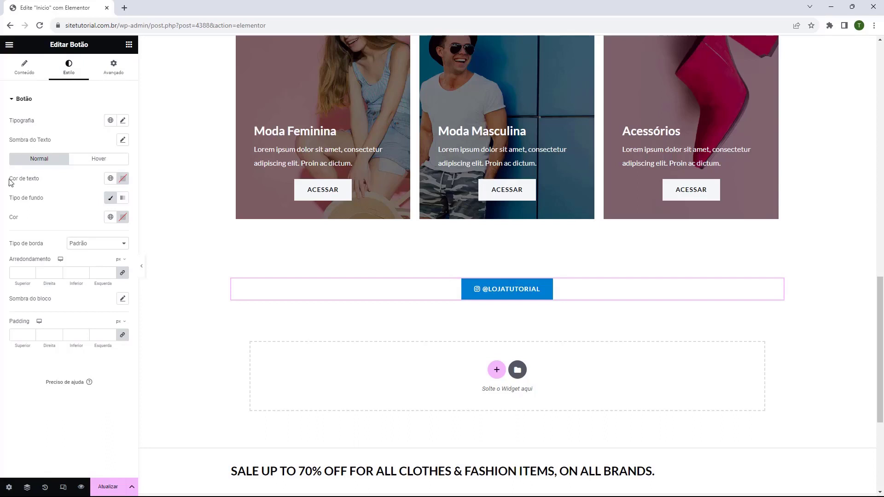
pyautogui.click(122, 184)
pyautogui.moveTo(89, 227); pyautogui.dragTo(69, 289)
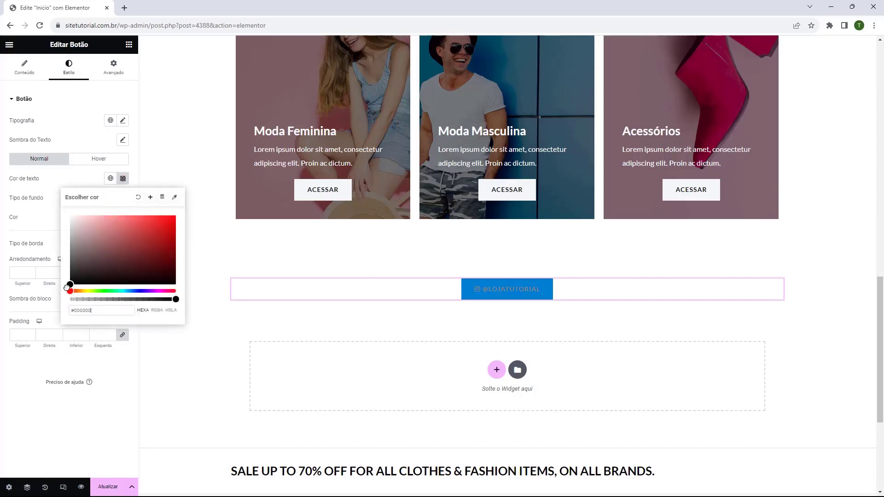
pyautogui.click(13, 205)
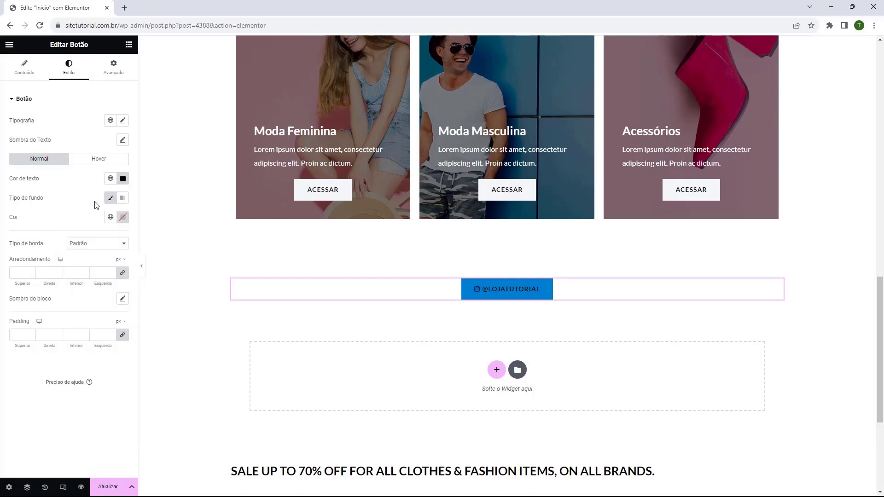
# Step: Give the Instagram button a solid white background and round all its corners by 10 px
pyautogui.click(111, 198)
pyautogui.click(111, 198)
pyautogui.click(123, 217)
pyautogui.click(84, 266)
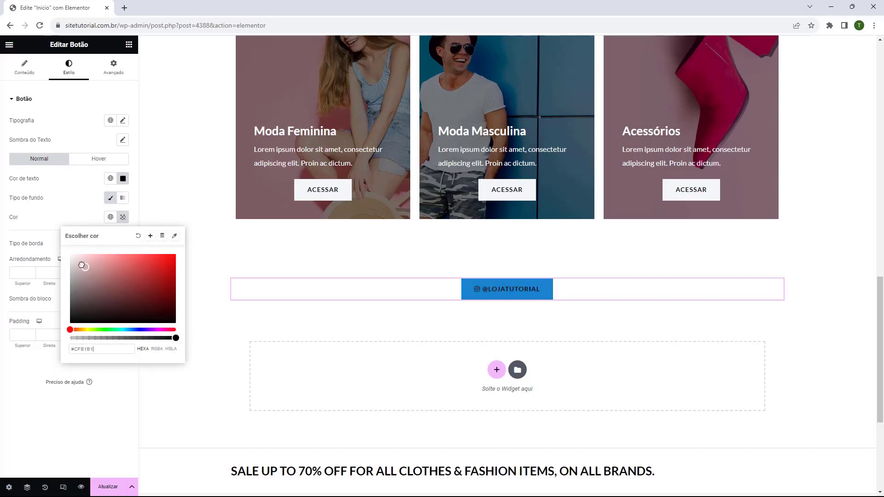
pyautogui.moveTo(82, 265); pyautogui.dragTo(61, 246)
pyautogui.click(58, 249)
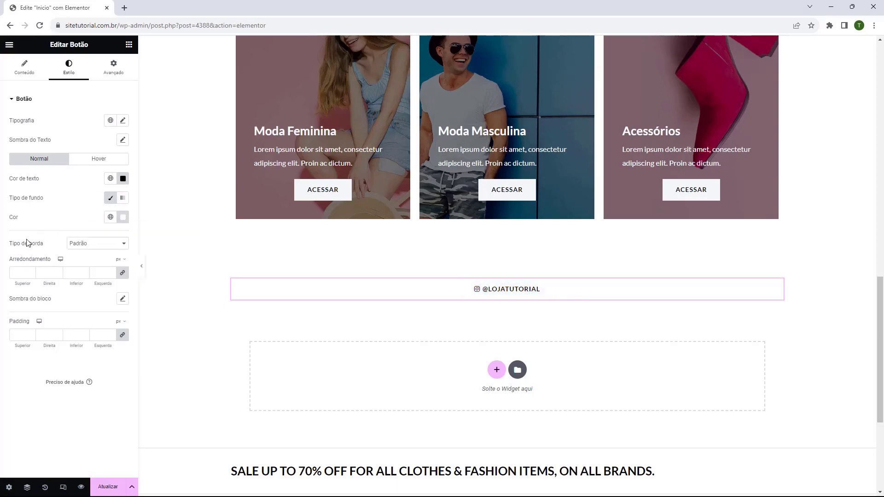
pyautogui.click(31, 275)
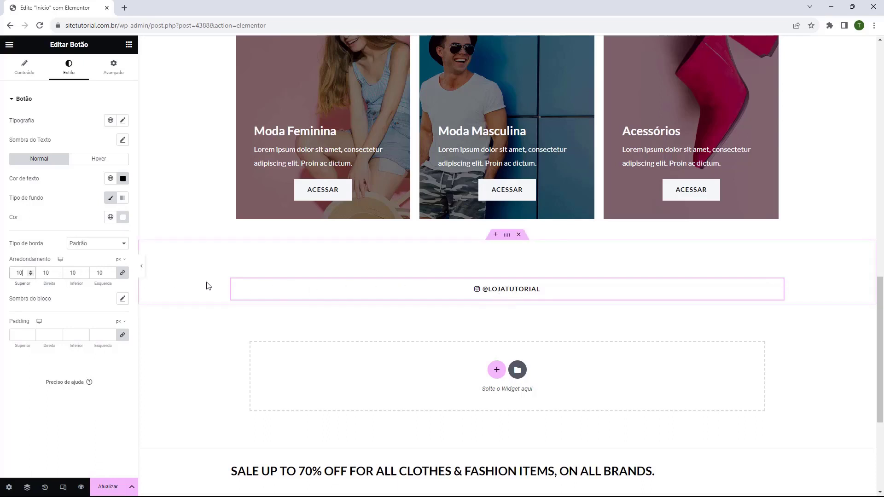
# Step: Give the container around the social media title and button a solid blue background, #0084D6
pyautogui.click(506, 242)
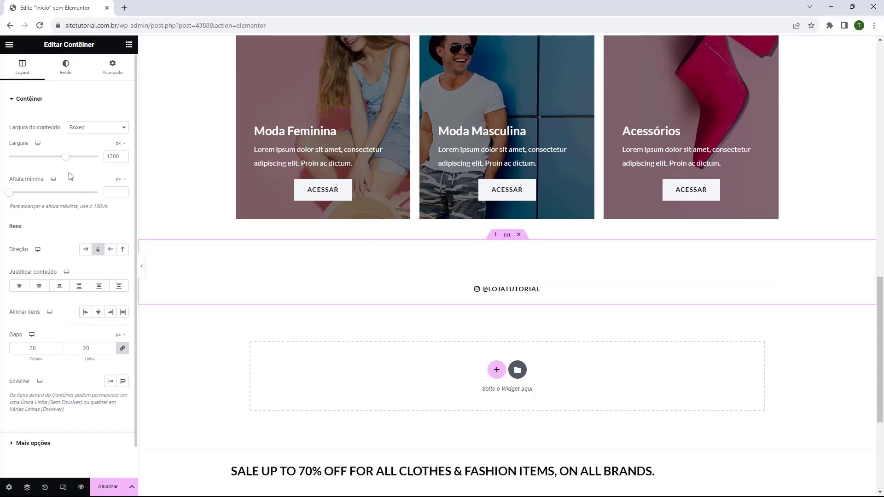
pyautogui.click(62, 81)
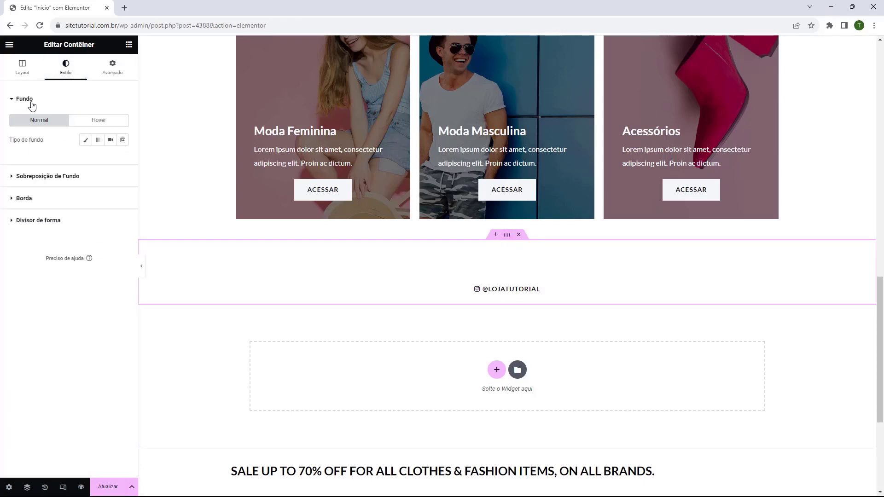
pyautogui.click(85, 143)
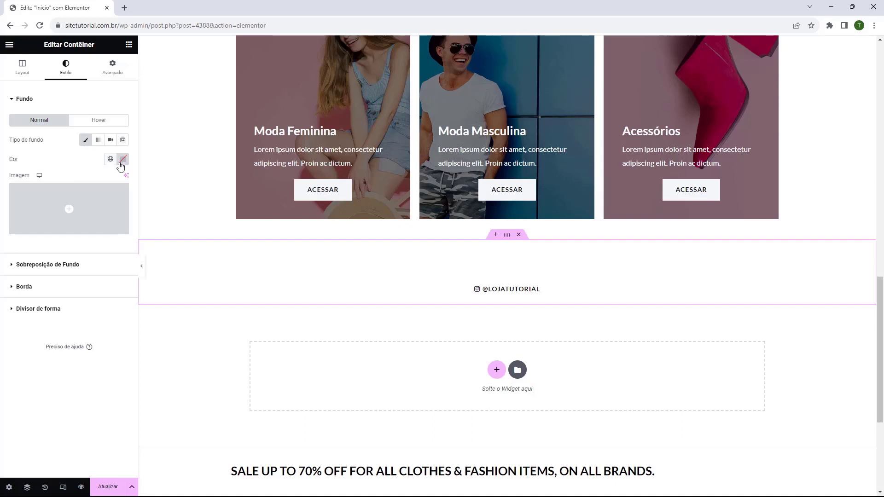
pyautogui.click(123, 160)
pyautogui.click(141, 271)
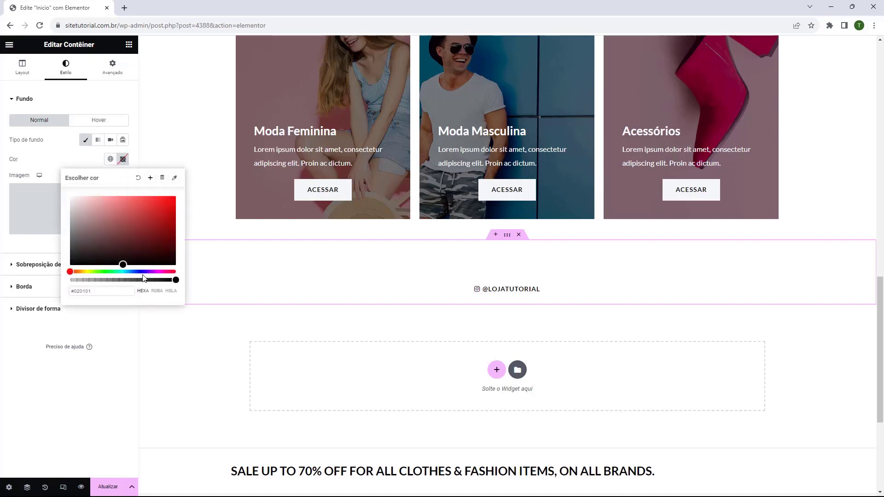
pyautogui.click(138, 224)
pyautogui.moveTo(138, 223); pyautogui.dragTo(146, 216)
pyautogui.moveTo(142, 272); pyautogui.dragTo(139, 271)
pyautogui.moveTo(139, 238); pyautogui.dragTo(161, 234)
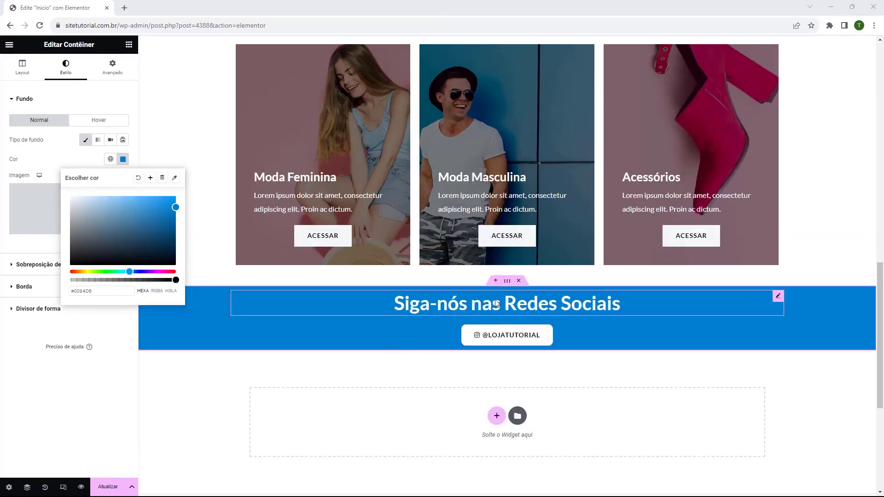
pyautogui.click(58, 106)
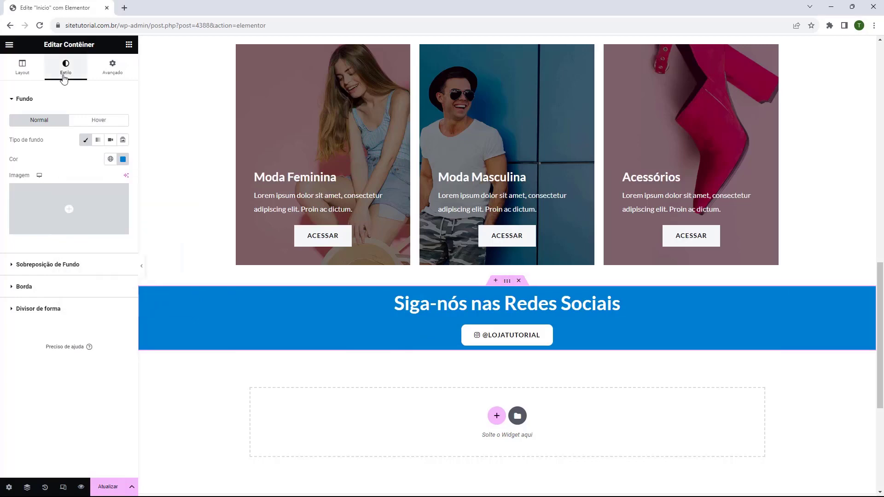
# Step: Unlink the blue container's padding values and set the upper and lower padding to 25 px, with 0 on both sides
pyautogui.click(102, 80)
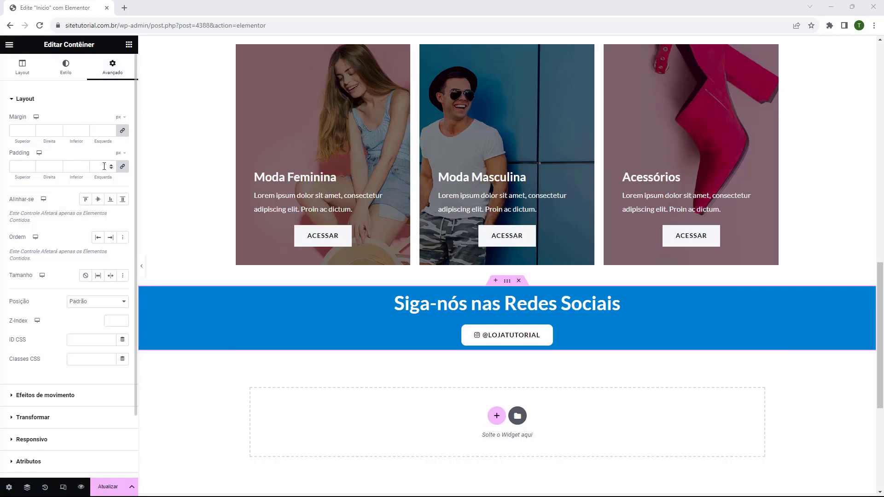
pyautogui.click(122, 167)
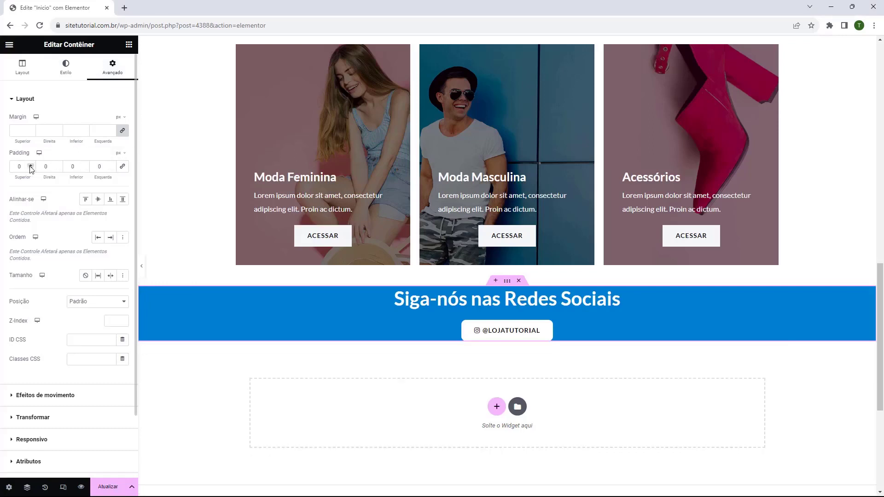
pyautogui.moveTo(31, 167); pyautogui.dragTo(31, 167)
pyautogui.click(30, 168)
pyautogui.click(31, 168)
pyautogui.moveTo(85, 166); pyautogui.dragTo(85, 166)
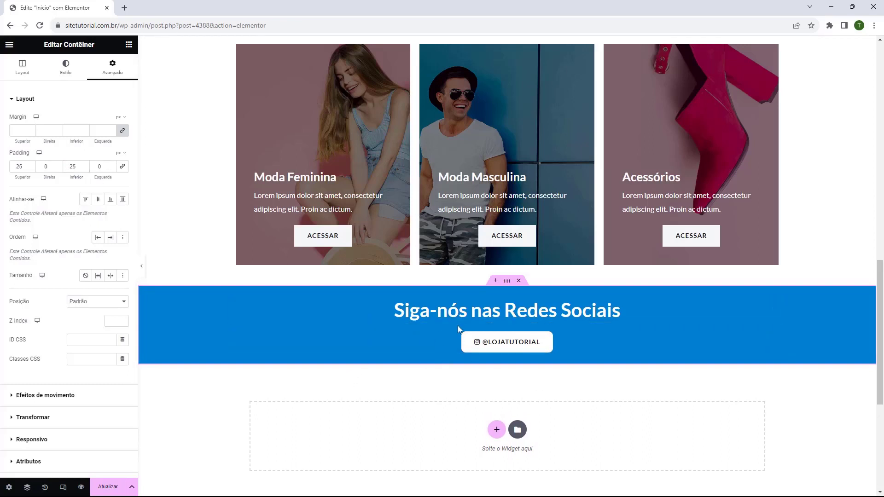
# Step: Review the whole home page layout, from the hero banner and benefits row down to the social media section
pyautogui.scroll(15, 454, 311)
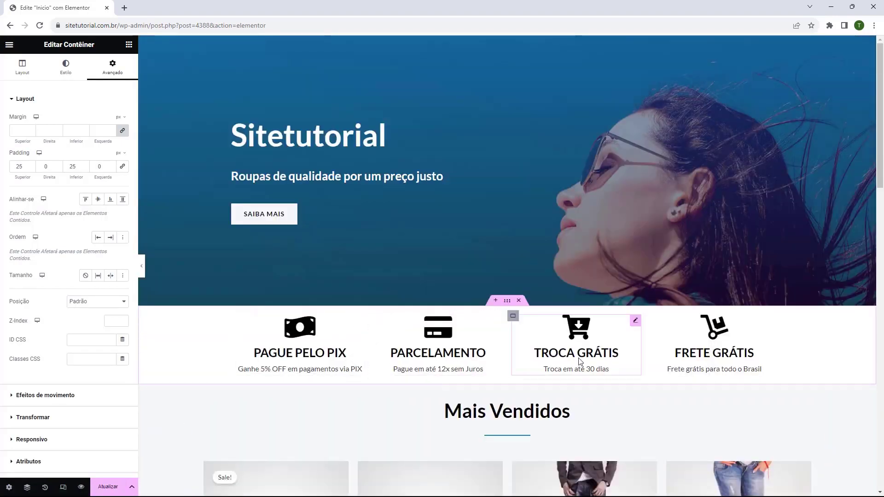
pyautogui.scroll(-8, 363, 322)
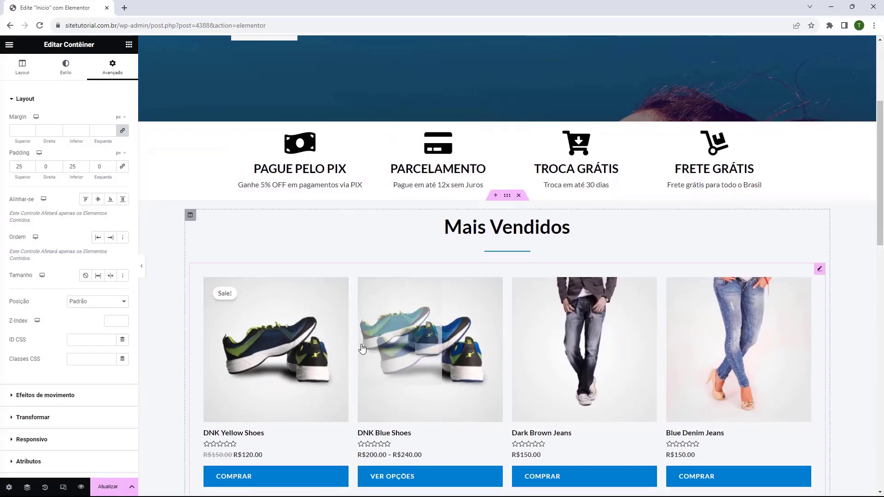
pyautogui.scroll(2, 633, 217)
pyautogui.scroll(-7, 462, 227)
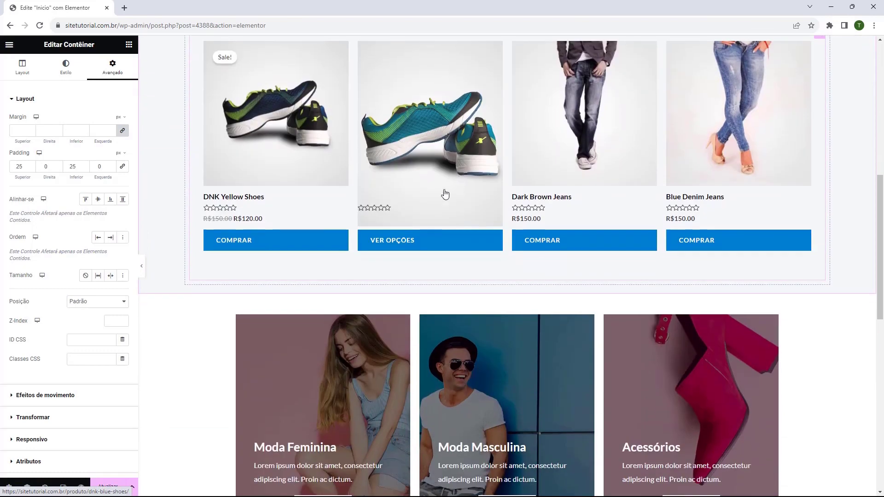
pyautogui.scroll(-3, 427, 251)
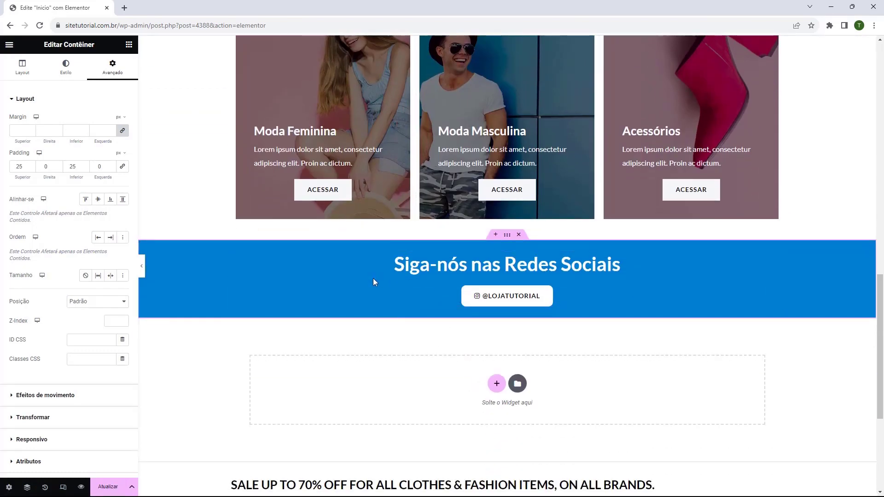
pyautogui.scroll(12, 305, 302)
pyautogui.scroll(5, 301, 307)
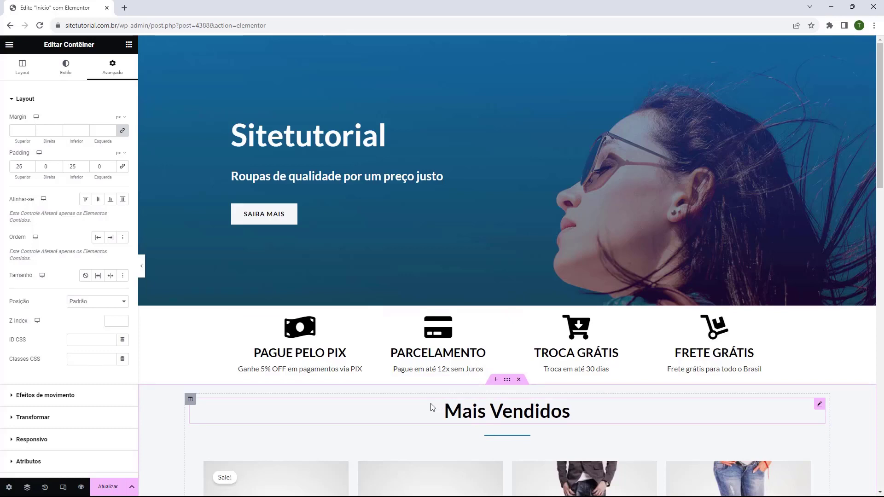
pyautogui.click(129, 44)
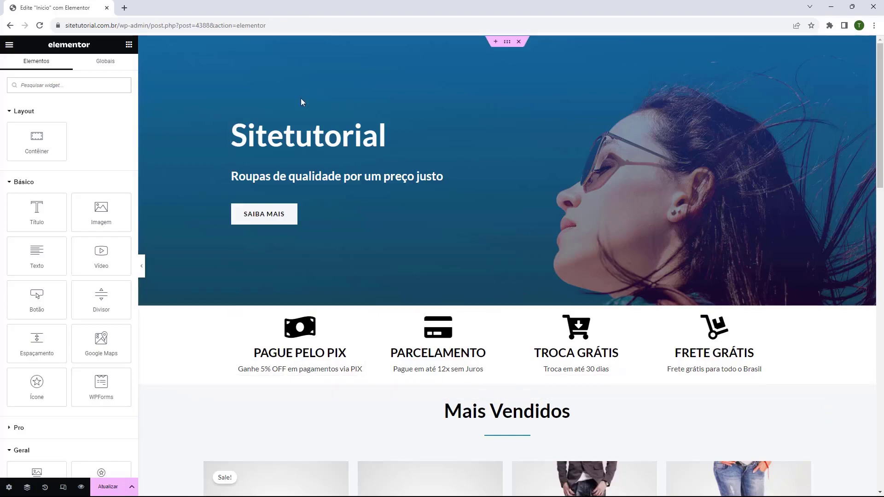
pyautogui.scroll(-12, 396, 213)
pyautogui.scroll(-6, 405, 226)
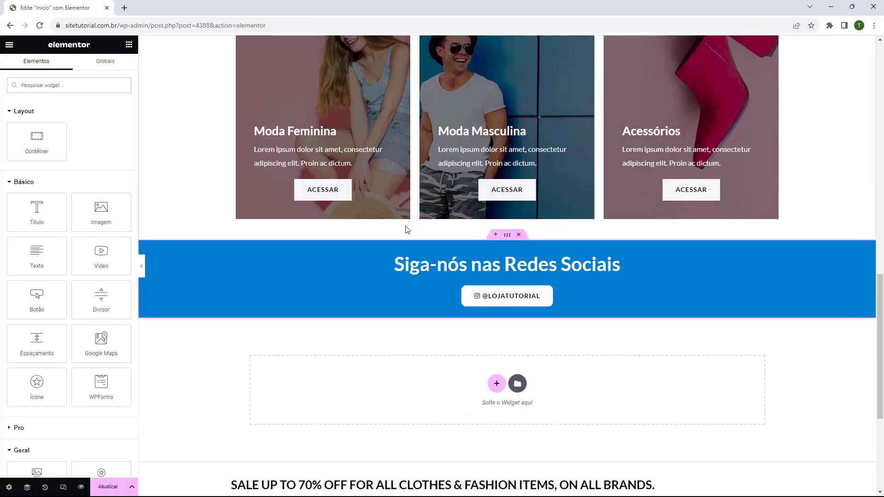
pyautogui.scroll(10, 405, 230)
pyautogui.scroll(5, 411, 242)
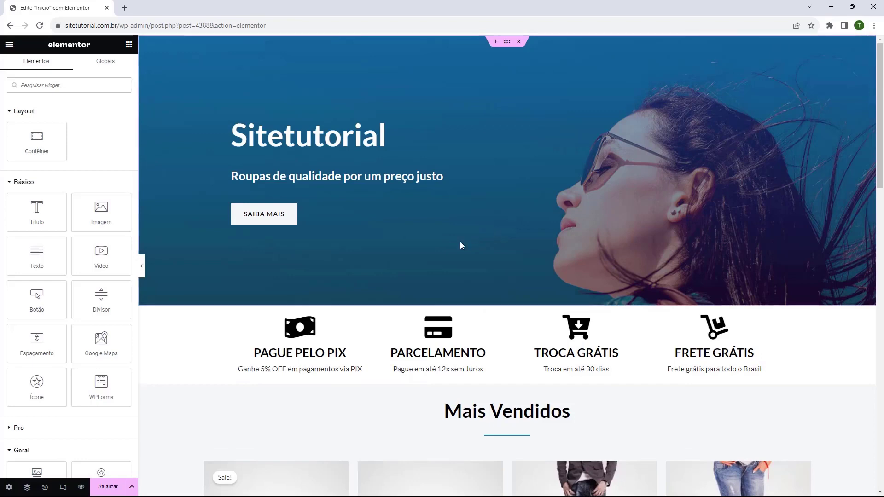
# Step: Update the page, then open sitetutorial.com.br in a new browser tab and check the published home page down to its footer
pyautogui.click(106, 492)
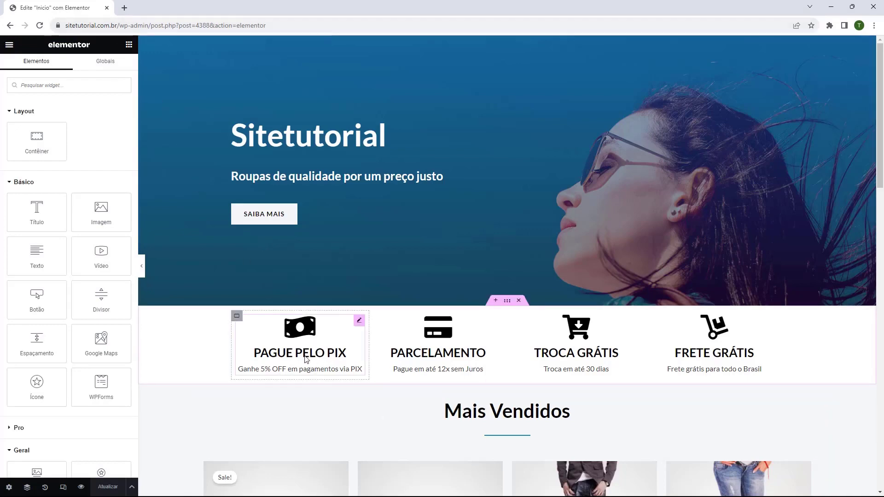
pyautogui.click(123, 8)
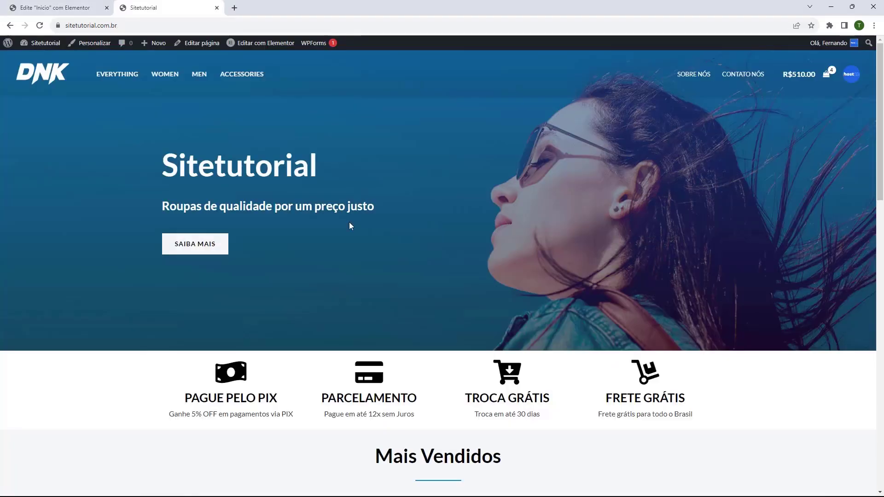
pyautogui.scroll(-12, 437, 208)
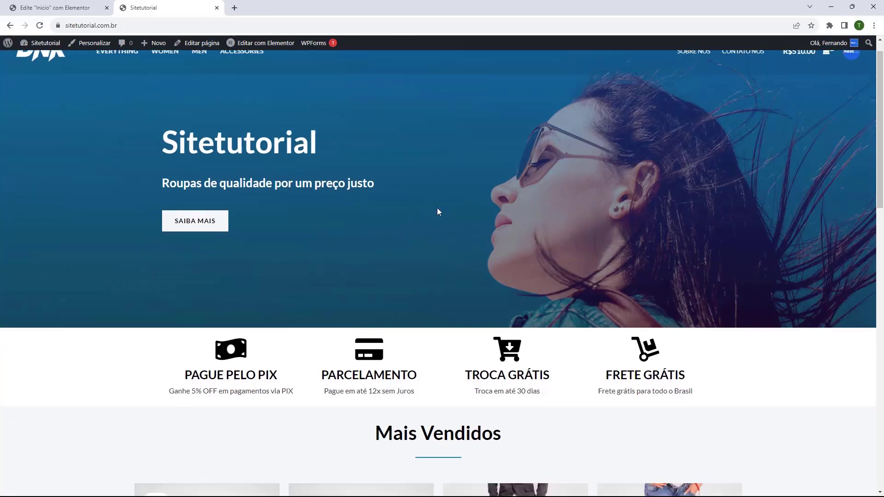
pyautogui.scroll(-6, 434, 168)
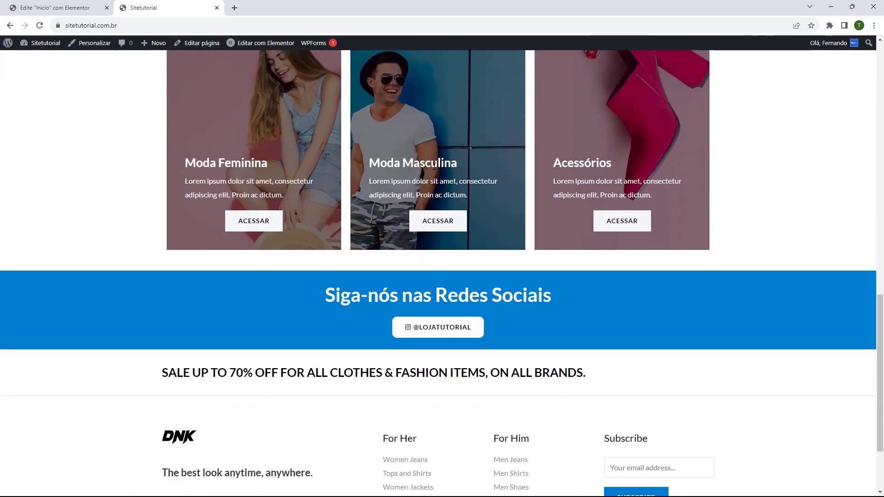
pyautogui.scroll(12, 443, 286)
pyautogui.scroll(5, 440, 297)
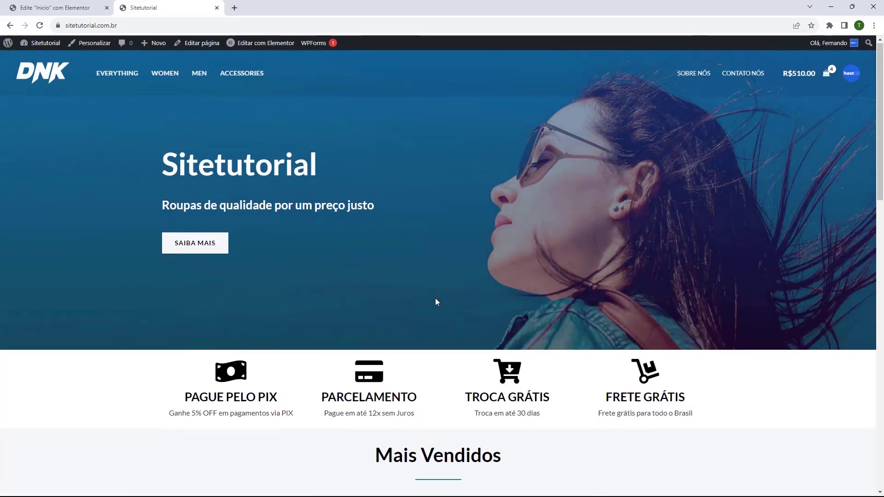